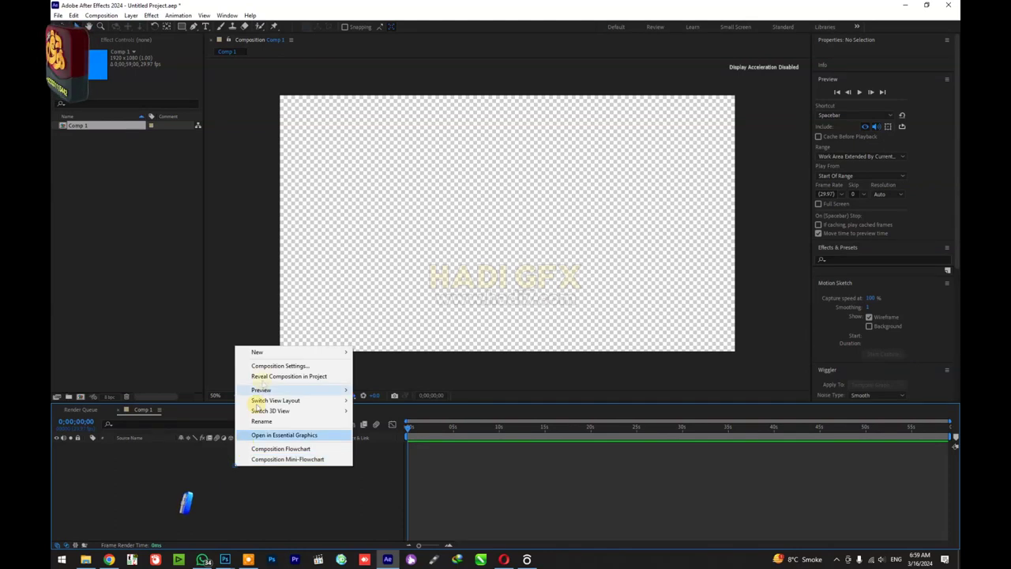
# - Create a new solid named '3D Logo Hadi Gfx' in Comp 1
pyautogui.moveTo(261, 352)
pyautogui.click(380, 377)
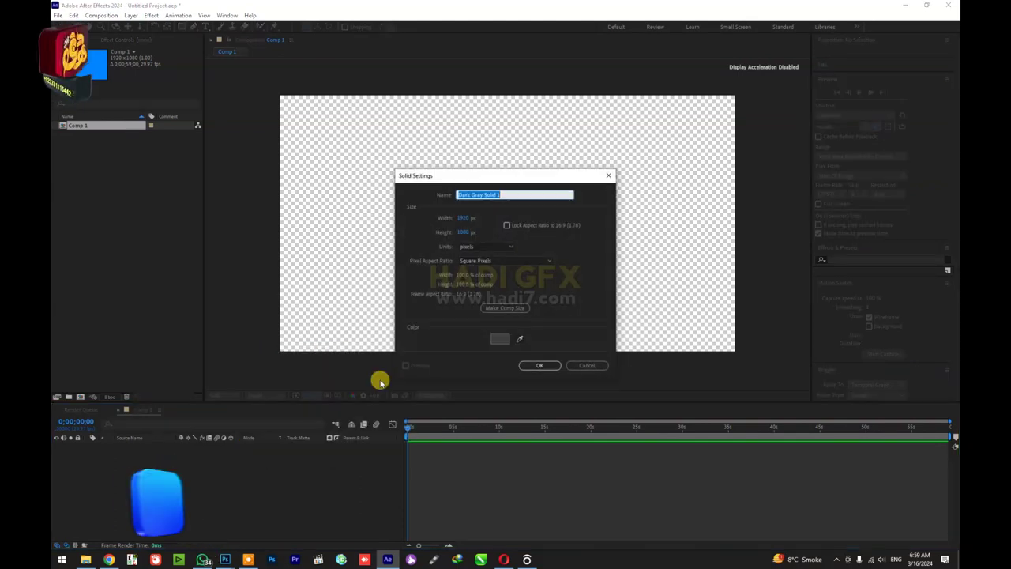
pyautogui.write('3D Logo Hadi Gfx')
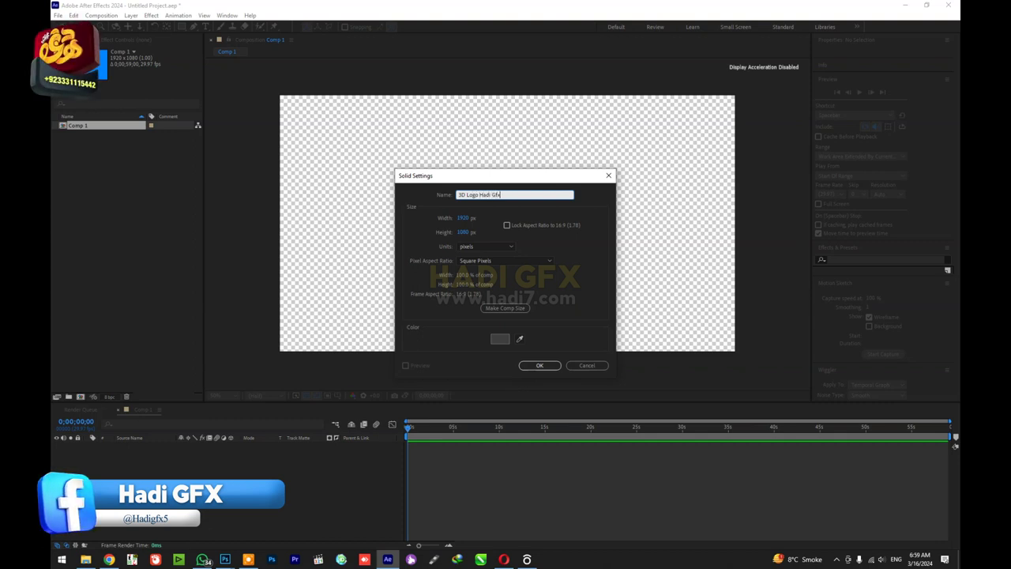
pyautogui.press('Return')
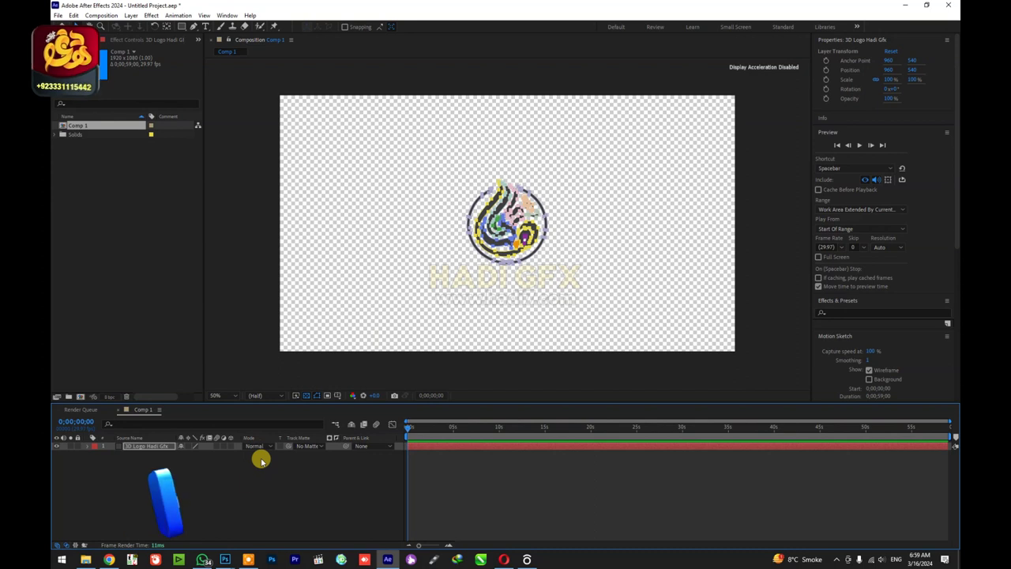
pyautogui.click(233, 487)
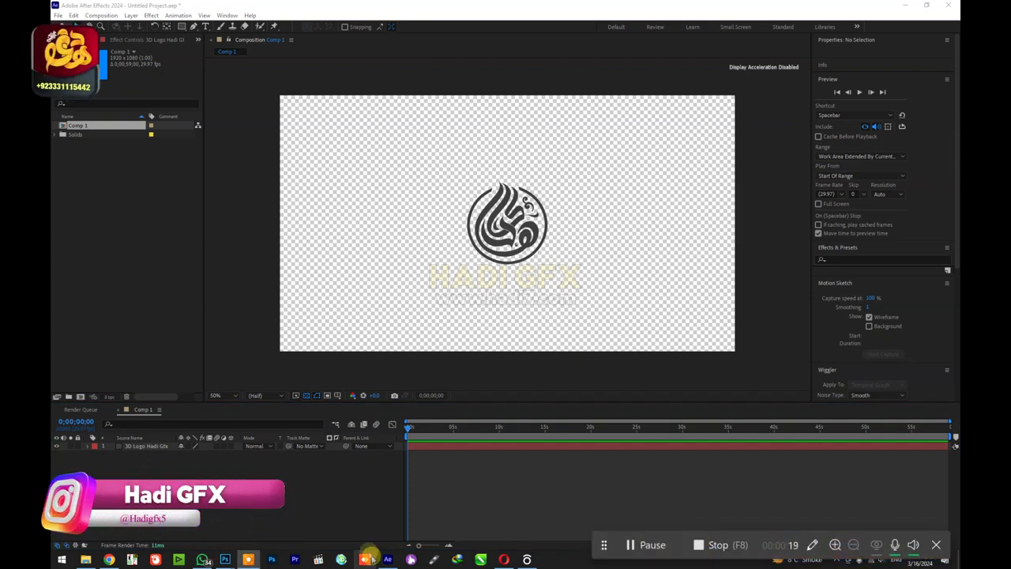
# - In Photoshop, close the logo outline document and paste the copied logo path
pyautogui.moveTo(225, 559)
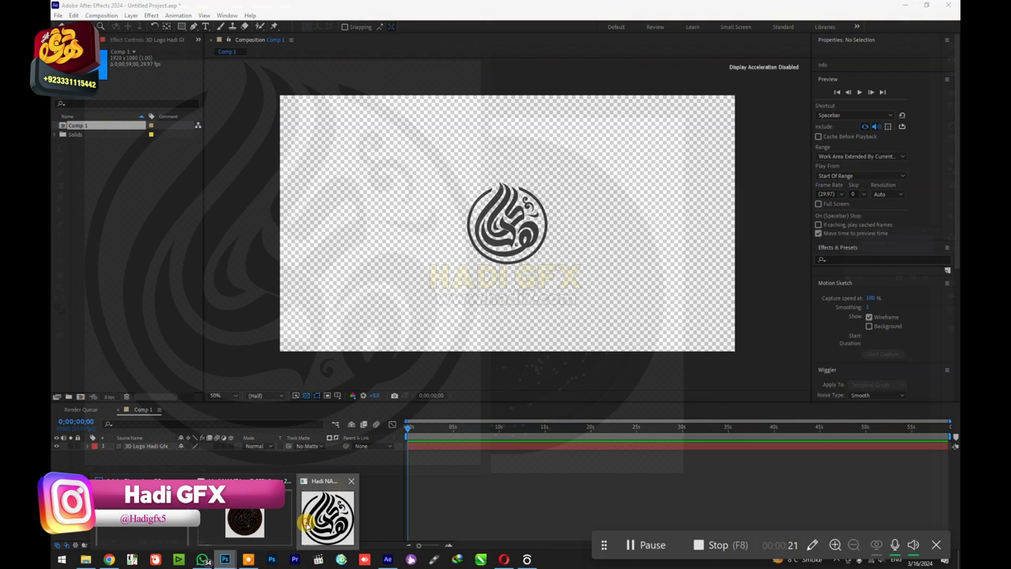
pyautogui.click(305, 523)
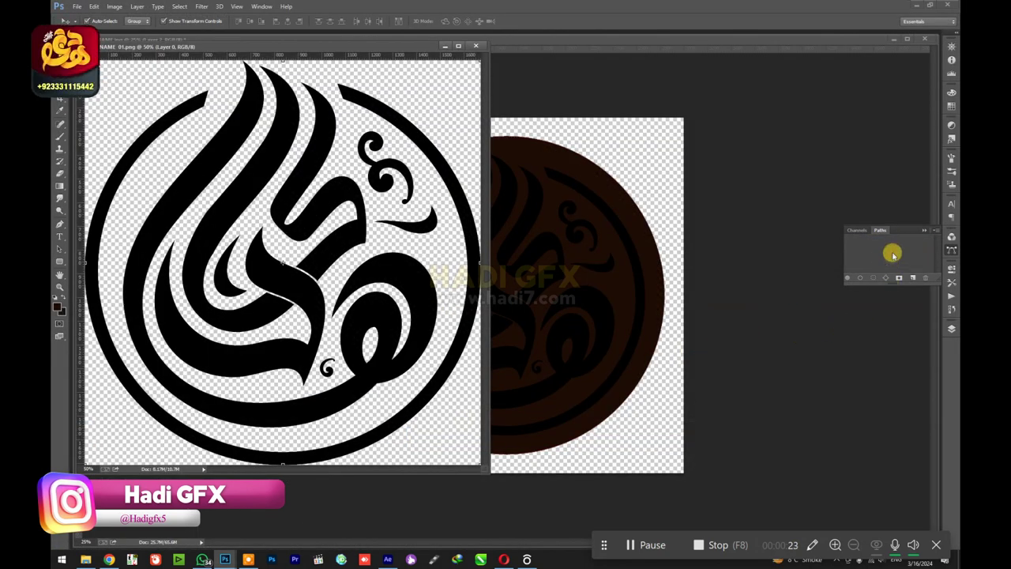
pyautogui.hotkey('ctrl', 'w')
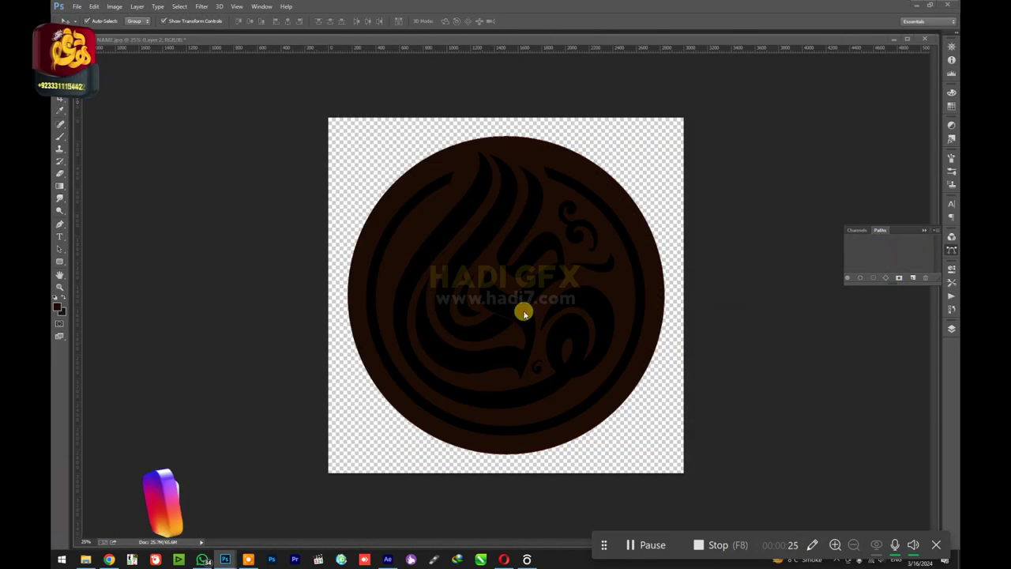
pyautogui.hotkey('ctrl', 'v')
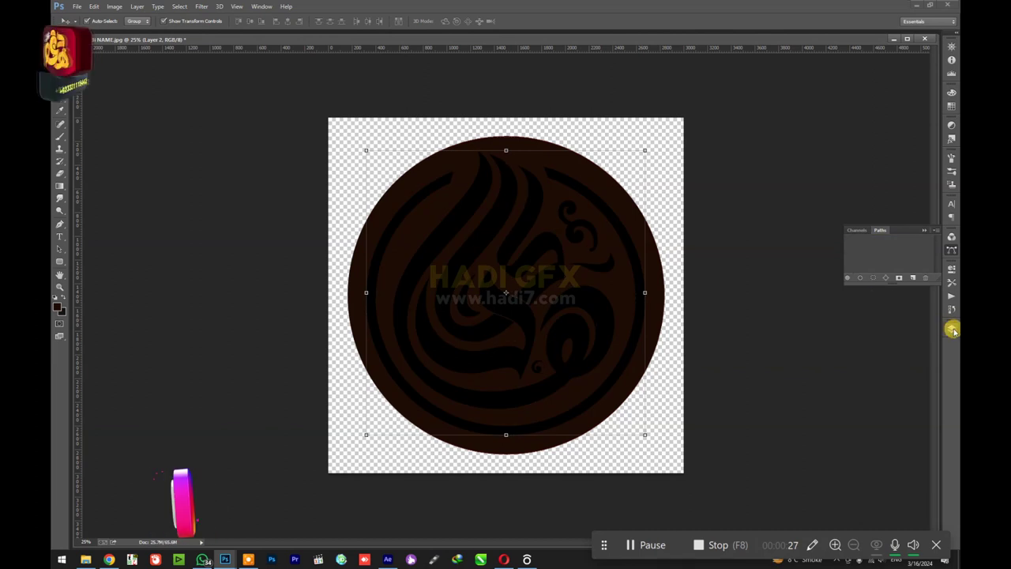
# - Load the circle layer as a selection and convert it into a work path
pyautogui.click(952, 328)
pyautogui.keyDown('ctrl'); pyautogui.click(859, 271); pyautogui.keyUp('ctrl')
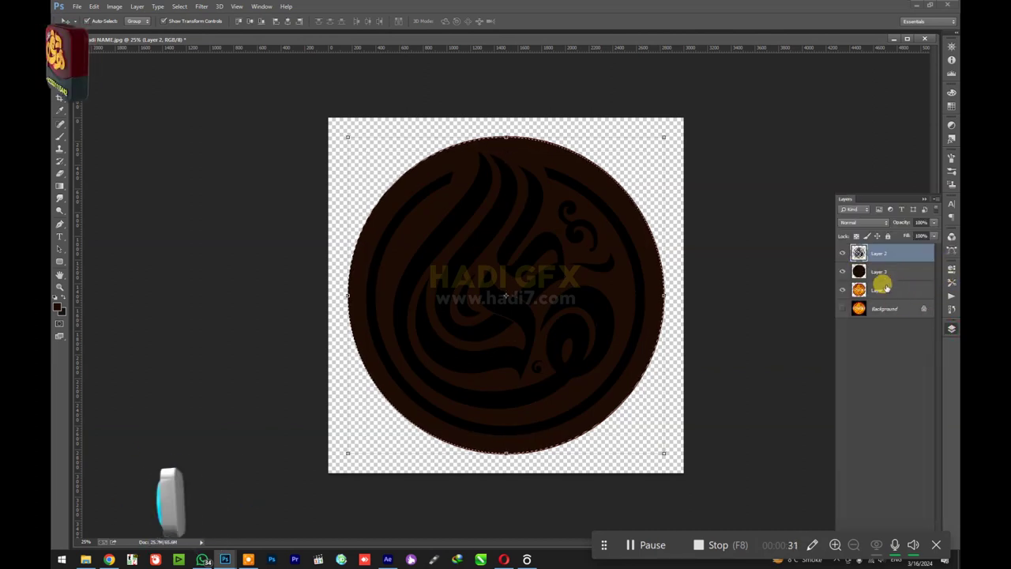
pyautogui.click(884, 272)
pyautogui.click(952, 251)
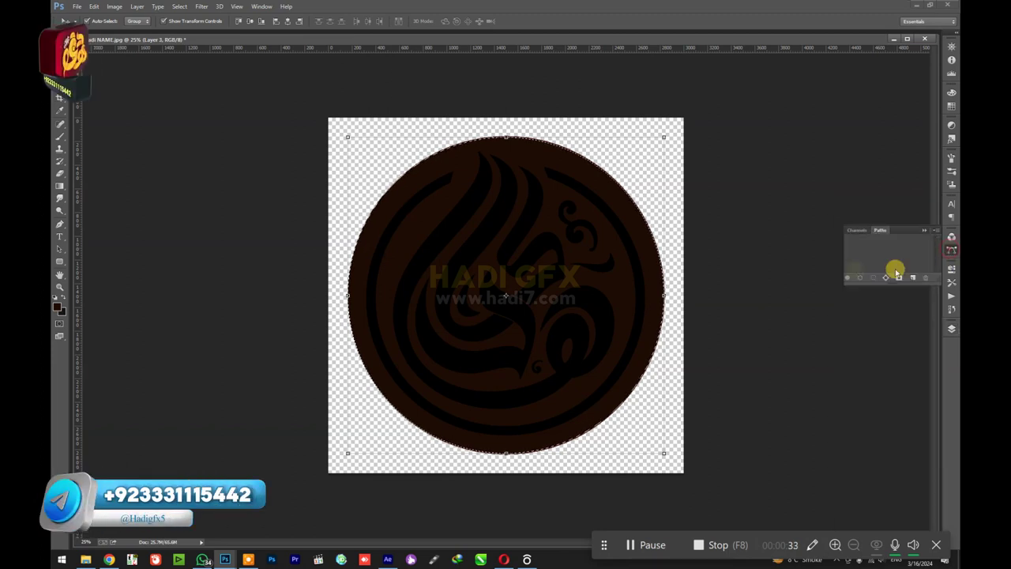
pyautogui.click(886, 277)
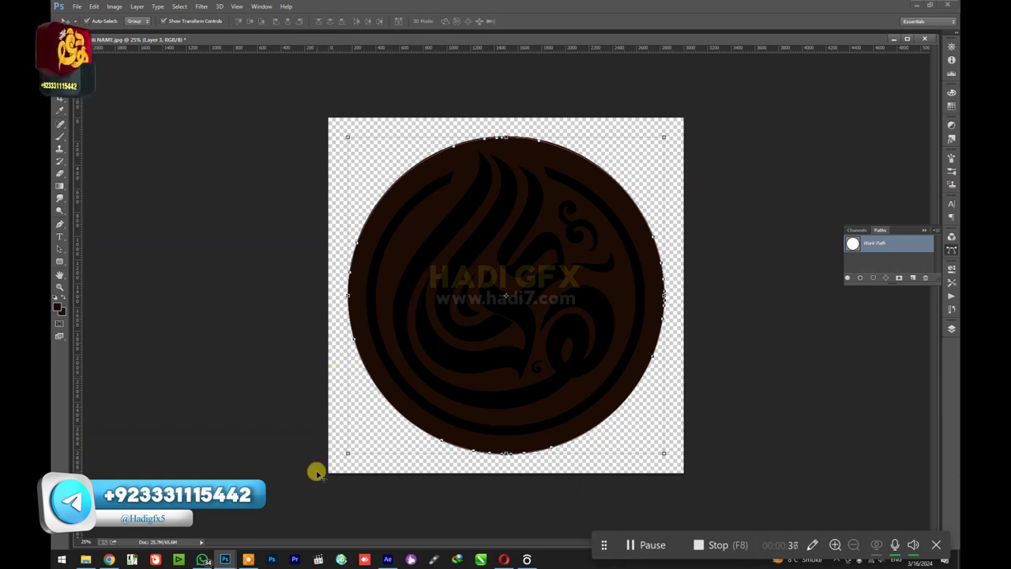
# - Add a solid named Circle in After Effects and place it below '3D Logo Hadi Gfx'
pyautogui.moveTo(225, 558)
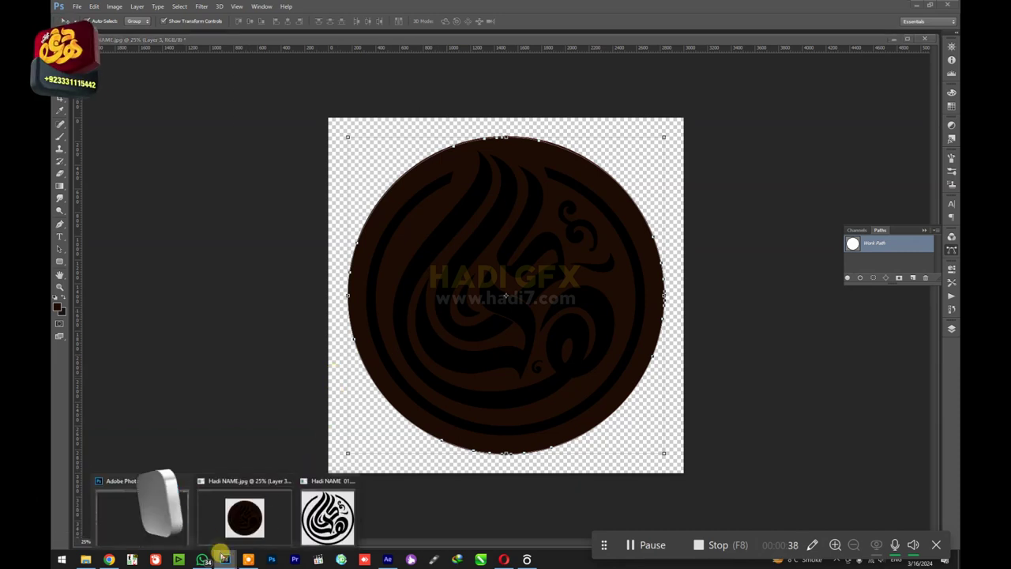
pyautogui.click(387, 558)
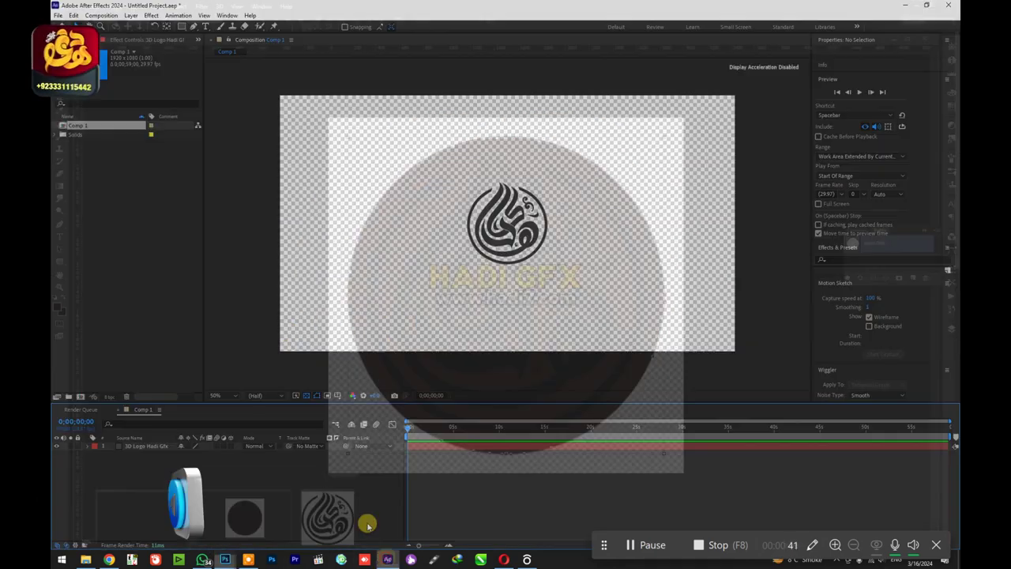
pyautogui.rightClick(199, 464)
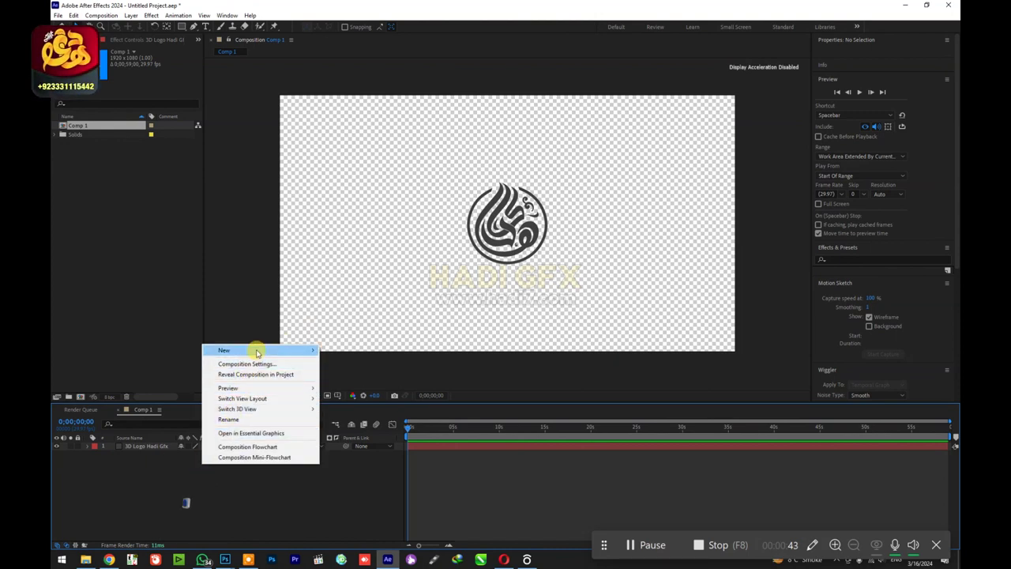
pyautogui.moveTo(256, 351)
pyautogui.click(356, 373)
pyautogui.write('Circle')
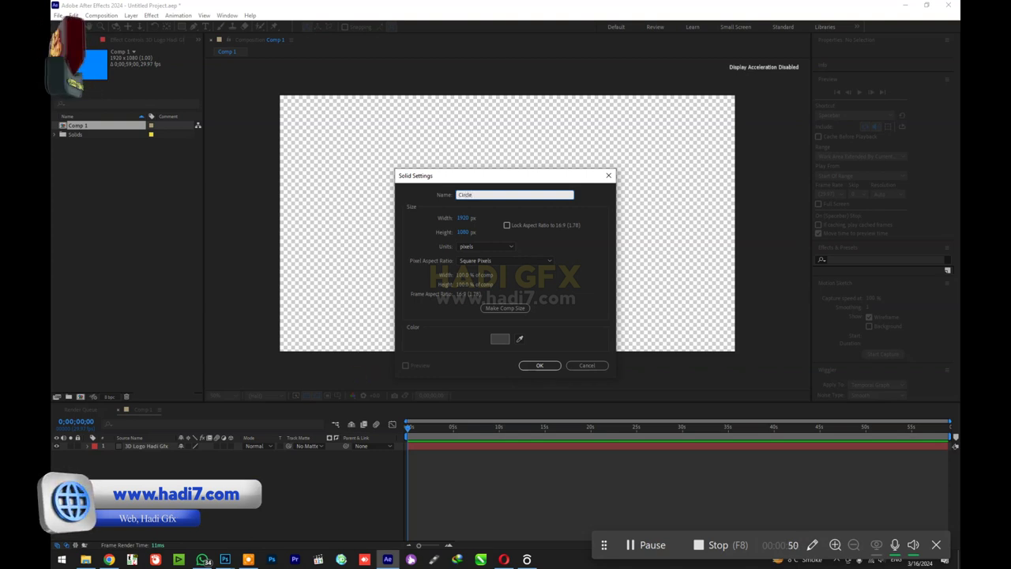
pyautogui.press('Return')
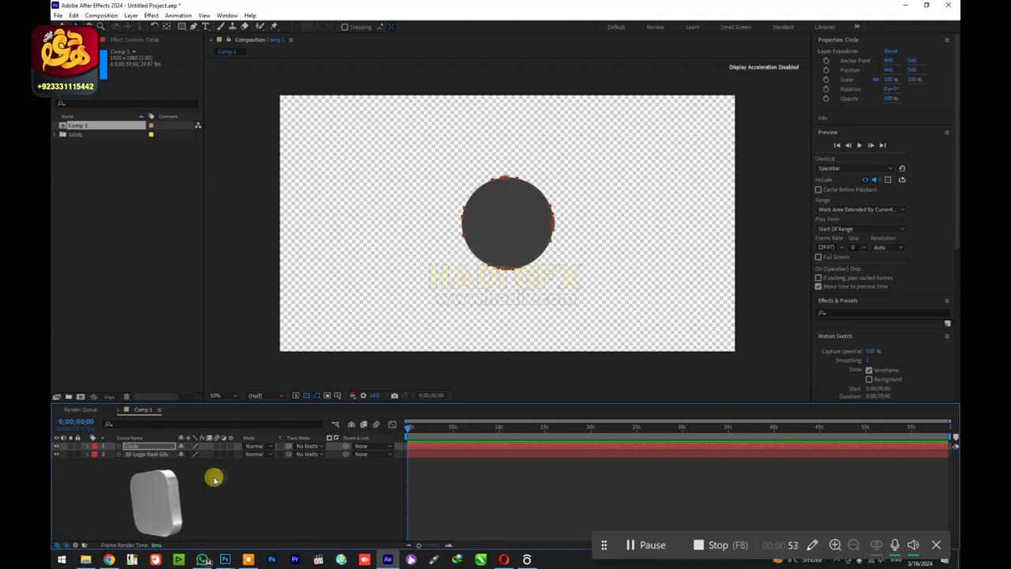
pyautogui.moveTo(158, 448); pyautogui.dragTo(153, 459)
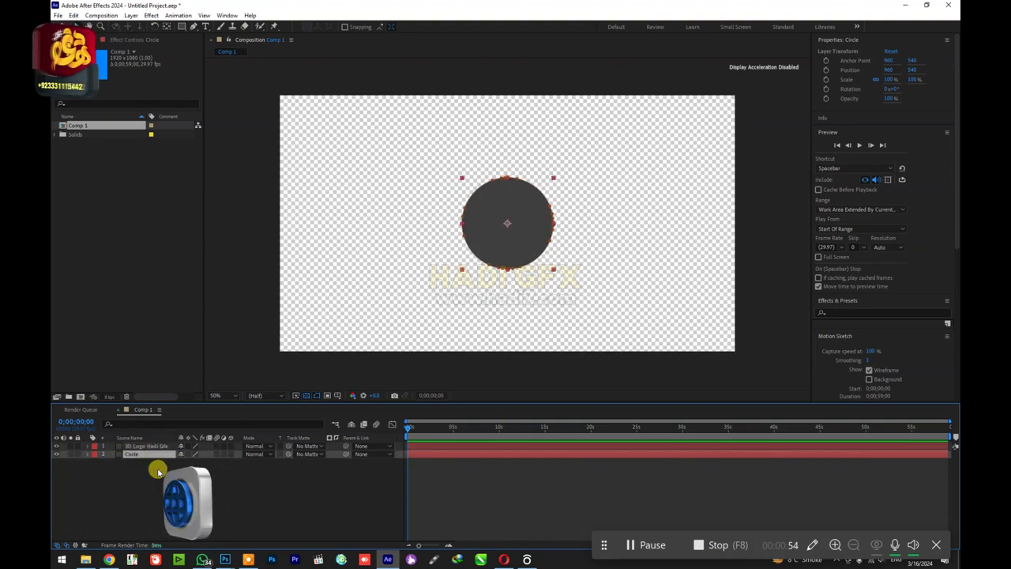
pyautogui.rightClick(158, 469)
# - Create a new solid named 'Element 3D__Hadi Gfx'
pyautogui.moveTo(198, 360)
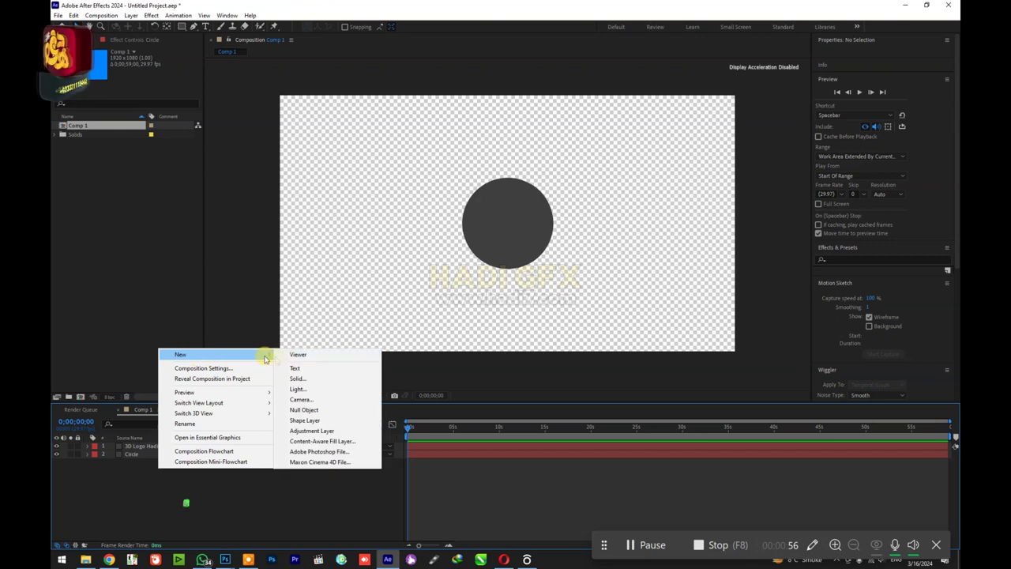
pyautogui.click(306, 376)
pyautogui.write('E')
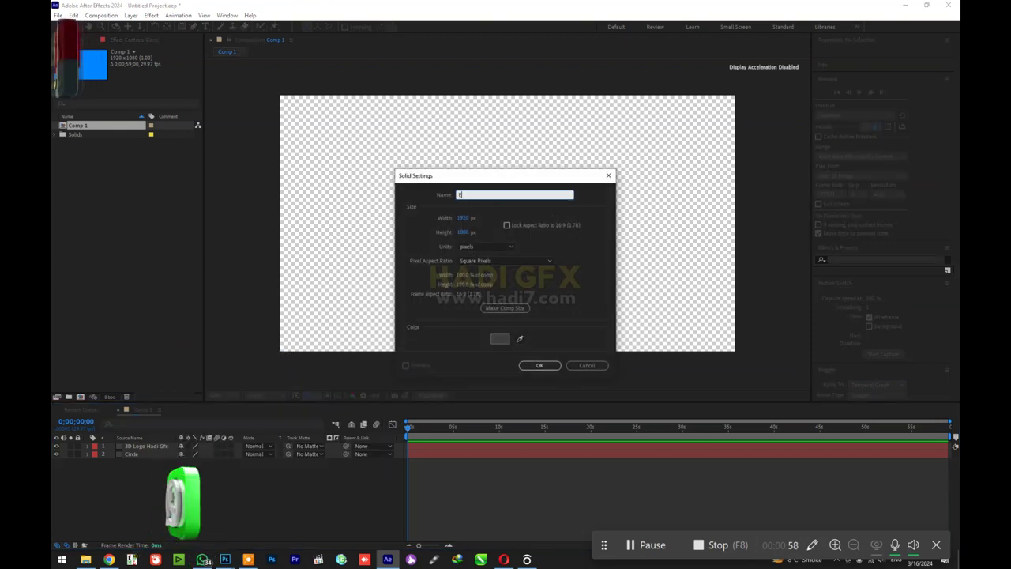
pyautogui.write('lemen')
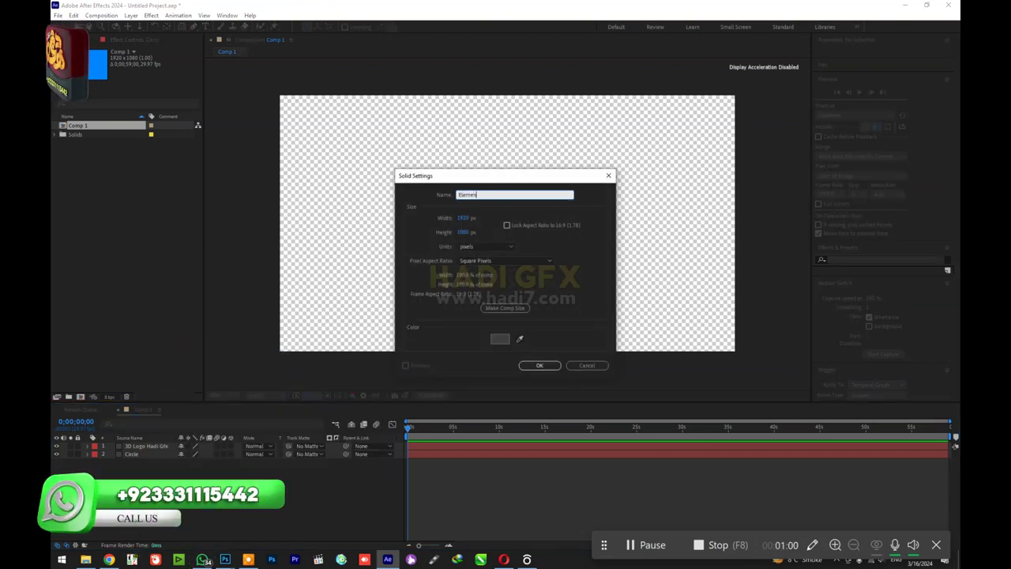
pyautogui.write('t 3D_')
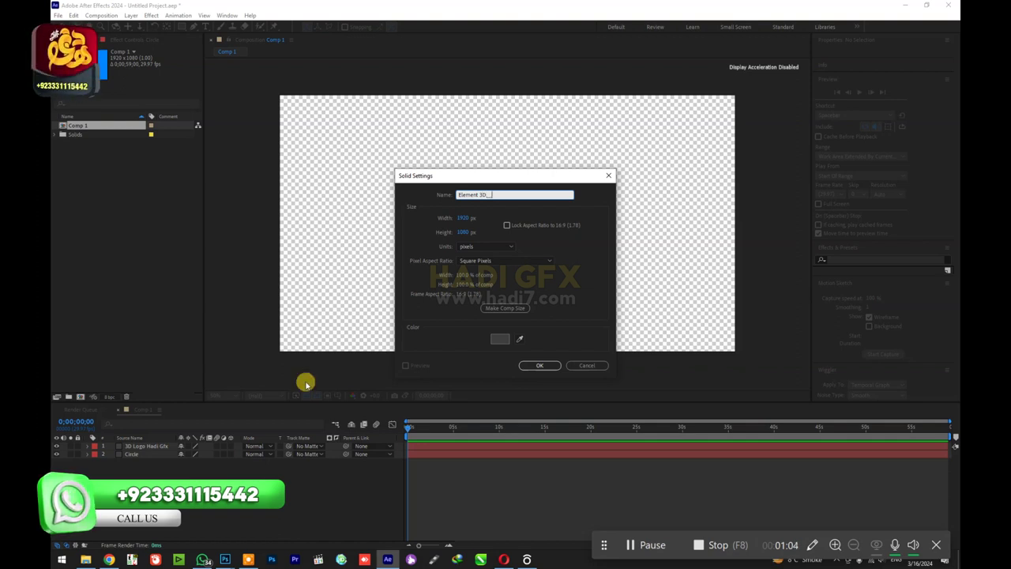
pyautogui.write('_Hadi Gfx')
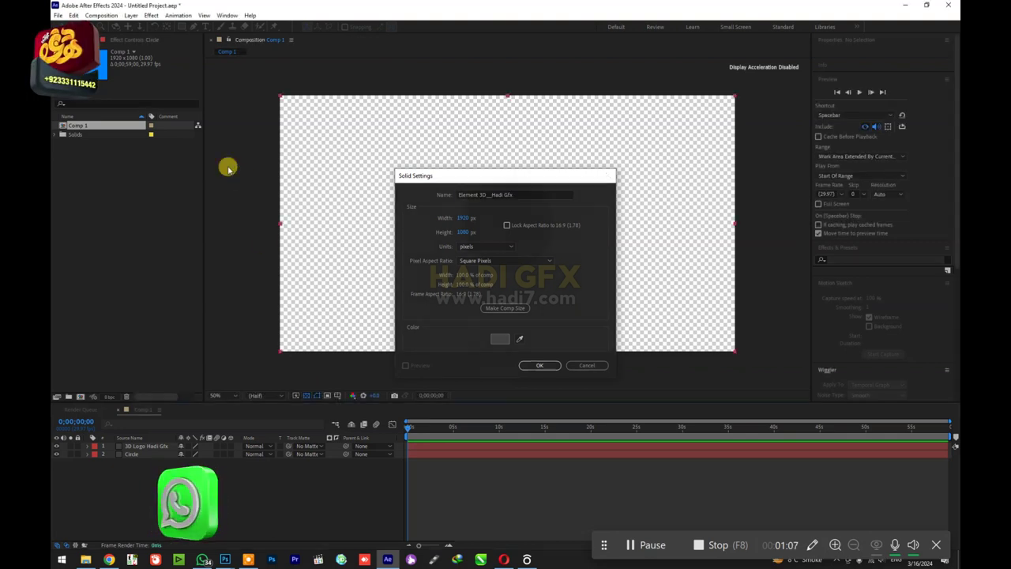
pyautogui.press('Return')
# - Apply the Video Copilot Element effect and hide the logo and Circle layers
pyautogui.click(152, 15)
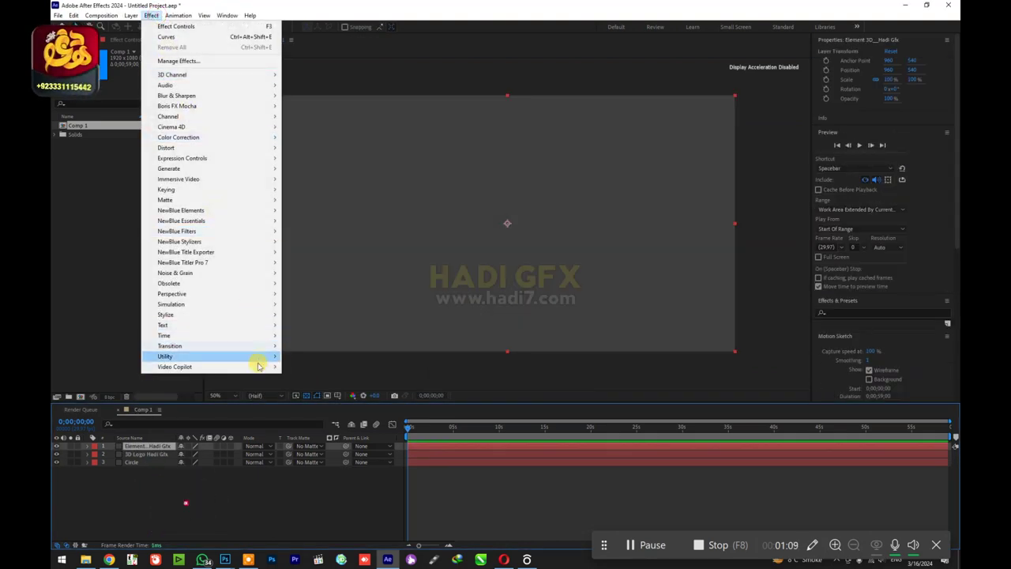
pyautogui.moveTo(261, 367)
pyautogui.click(297, 368)
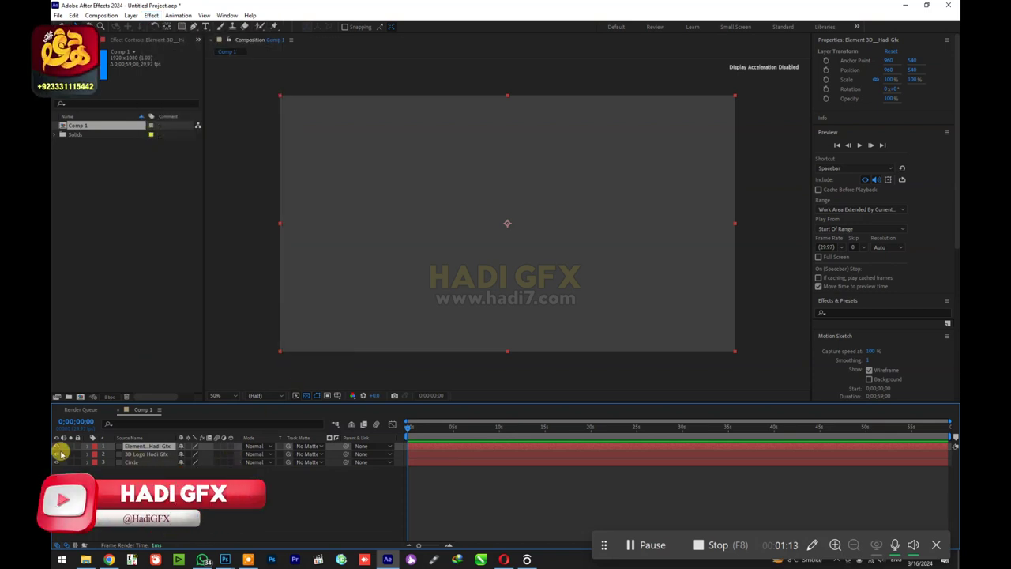
pyautogui.moveTo(56, 454); pyautogui.dragTo(57, 461)
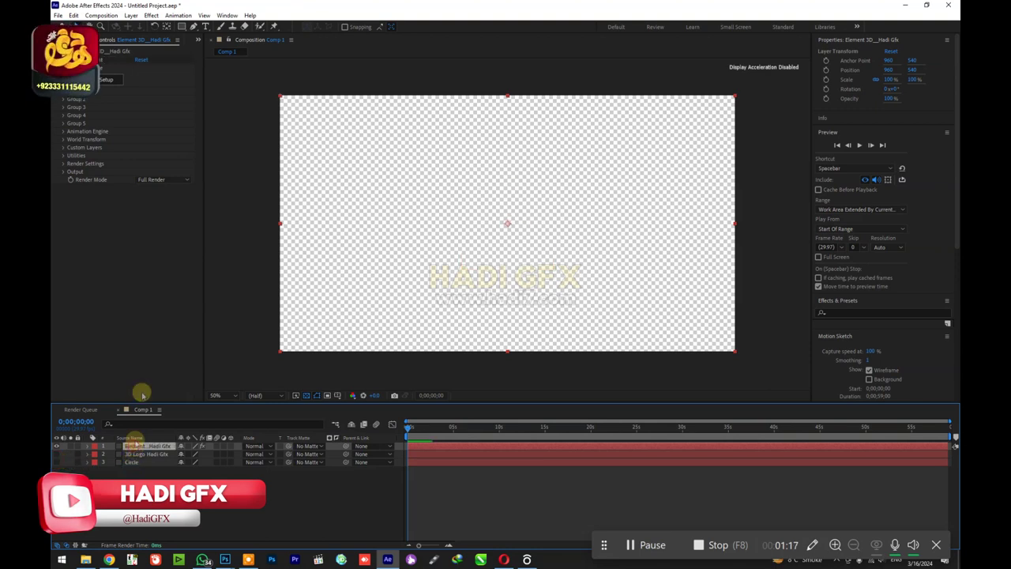
# - Set Element's Path Layer 1 to the 3D logo layer and Path Layer 2 to Circle
pyautogui.click(64, 148)
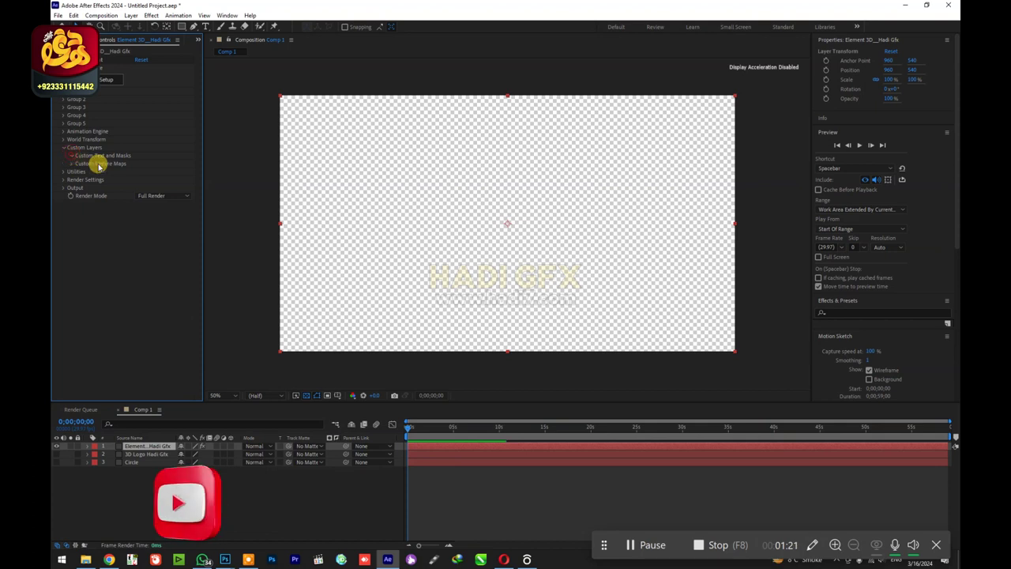
pyautogui.click(72, 156)
pyautogui.click(146, 171)
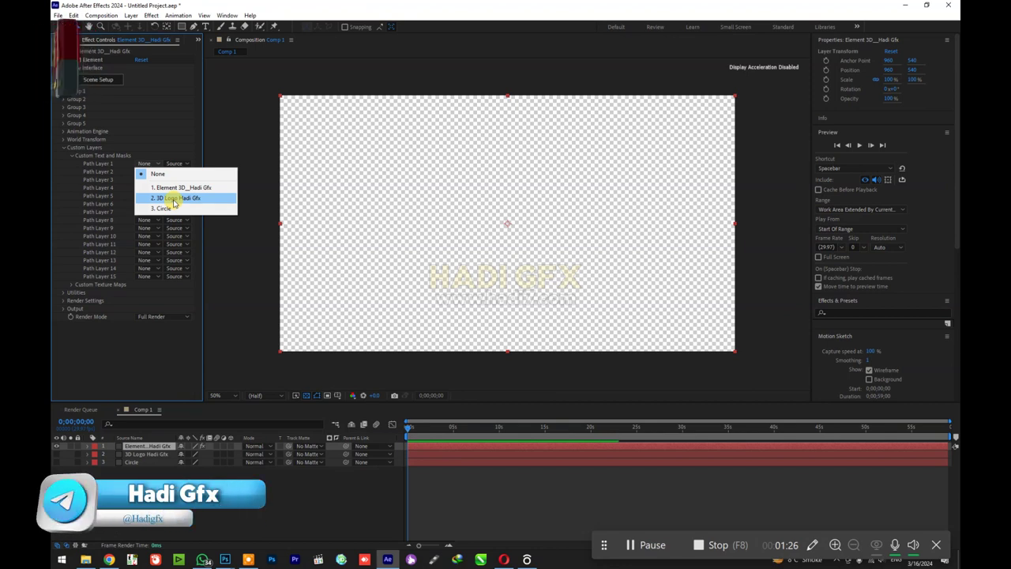
pyautogui.click(174, 197)
pyautogui.click(151, 174)
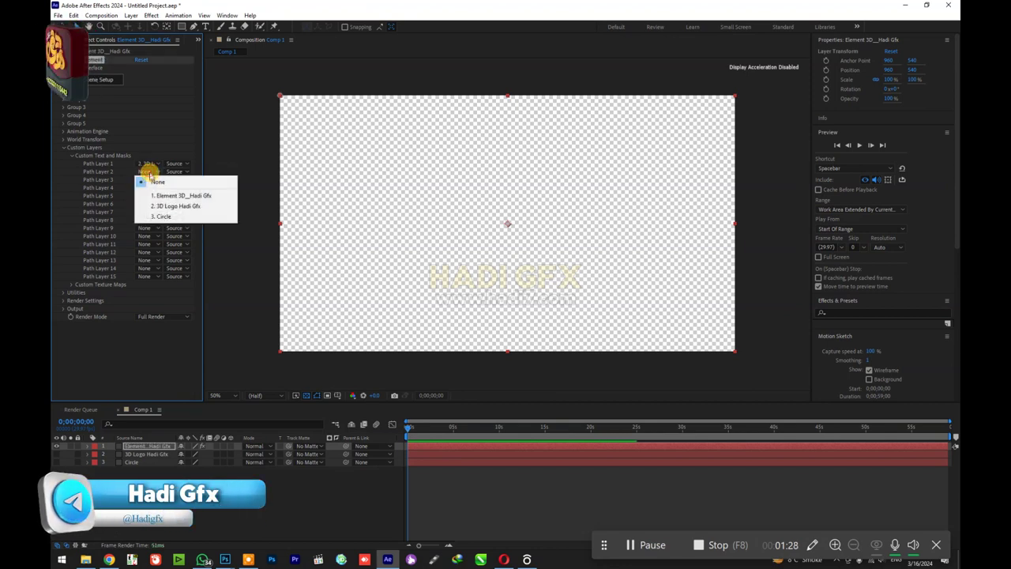
pyautogui.click(158, 217)
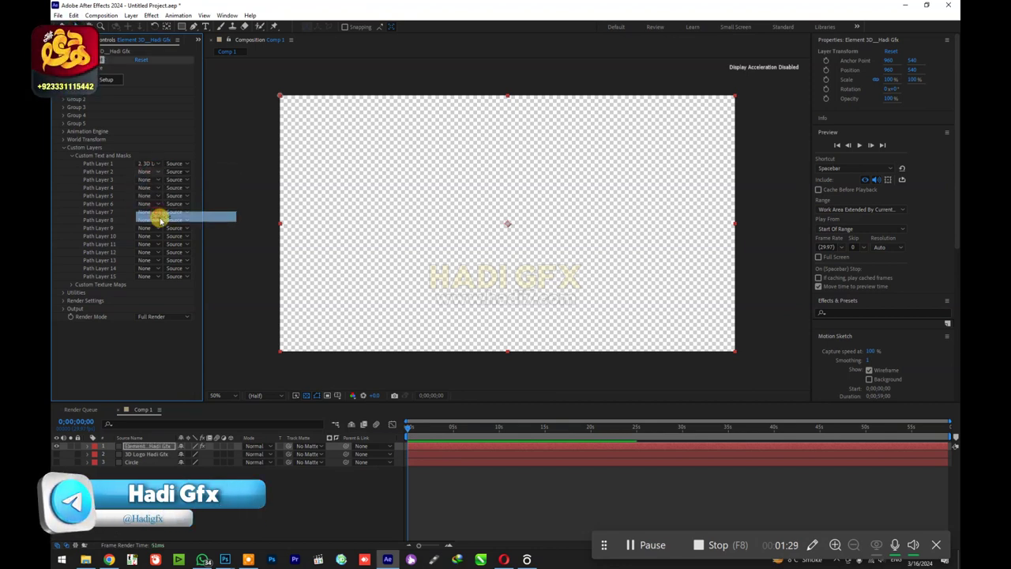
# - Select the Element 3D layer and open Element's Scene Setup
pyautogui.click(204, 466)
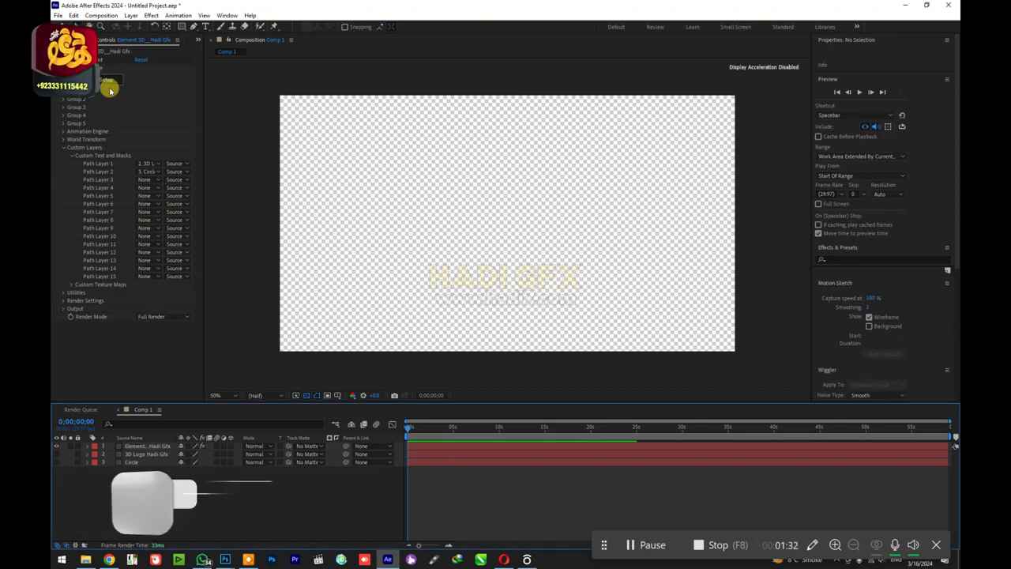
pyautogui.click(109, 81)
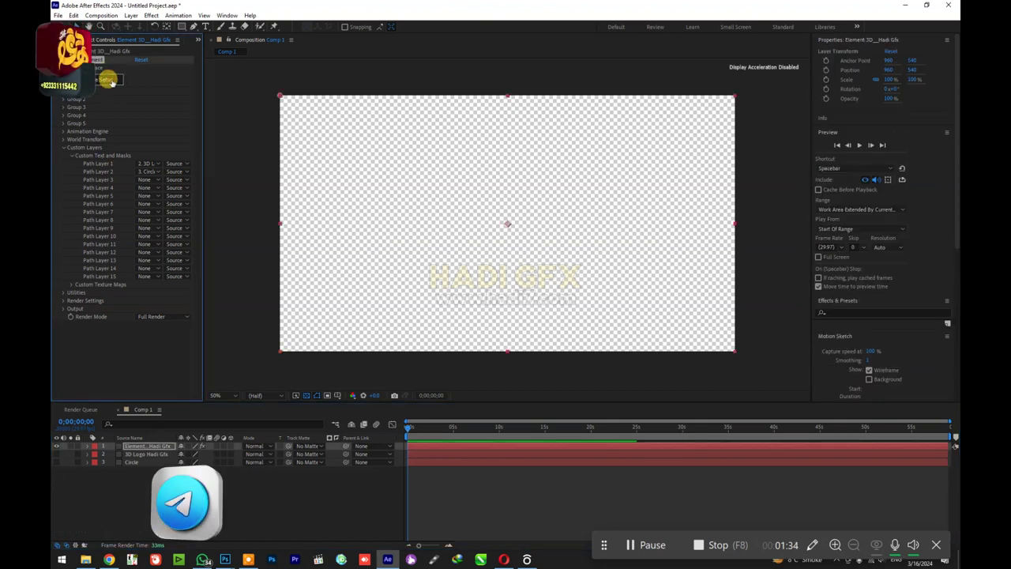
pyautogui.click(108, 79)
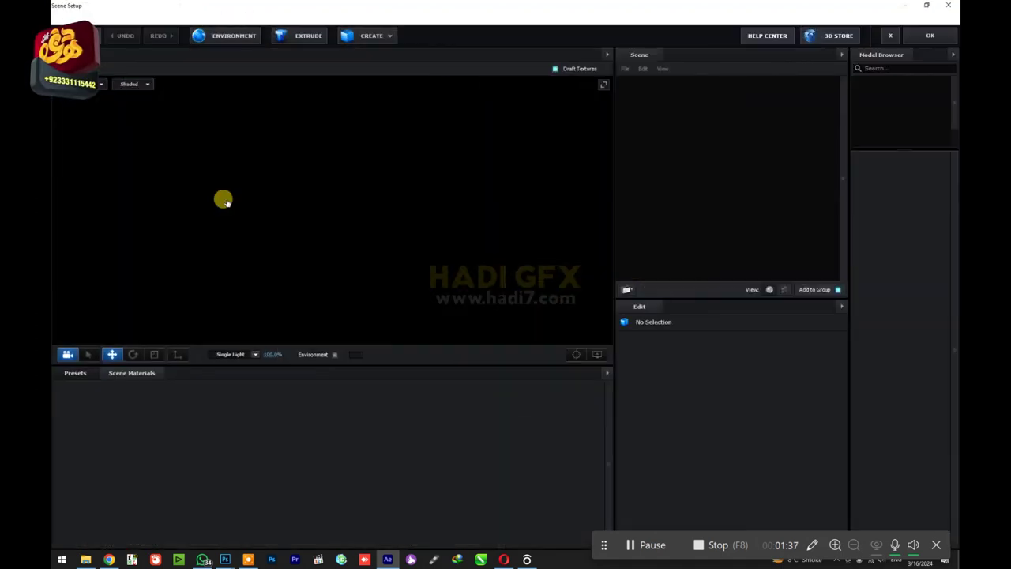
# - Extrude the calligraphy path with Bevel Size set to 0
pyautogui.click(324, 43)
pyautogui.moveTo(479, 283)
pyautogui.mouseDown()
pyautogui.moveTo(506, 260)
pyautogui.moveTo(395, 274)
pyautogui.moveTo(587, 162)
pyautogui.mouseUp()
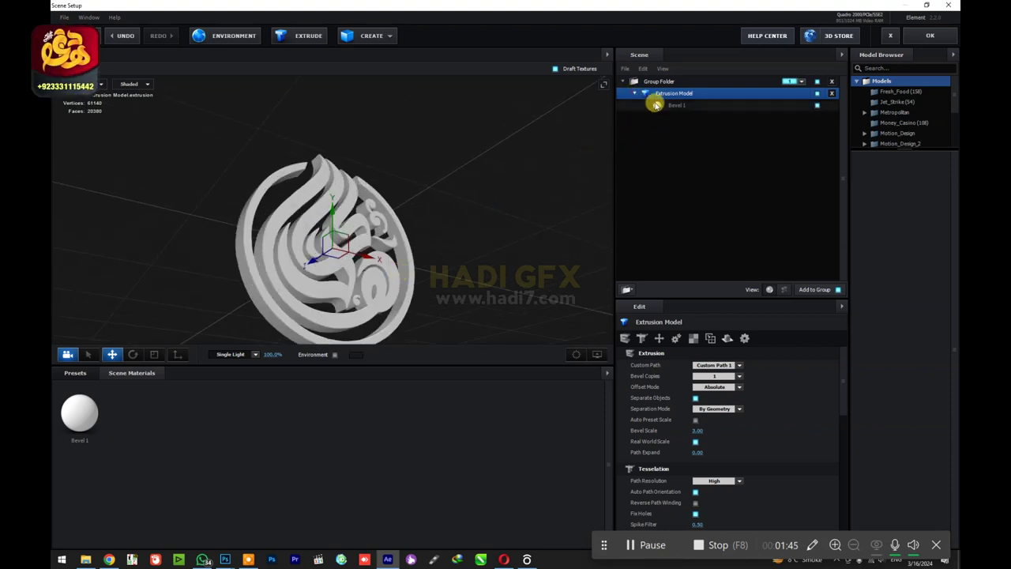
pyautogui.click(656, 105)
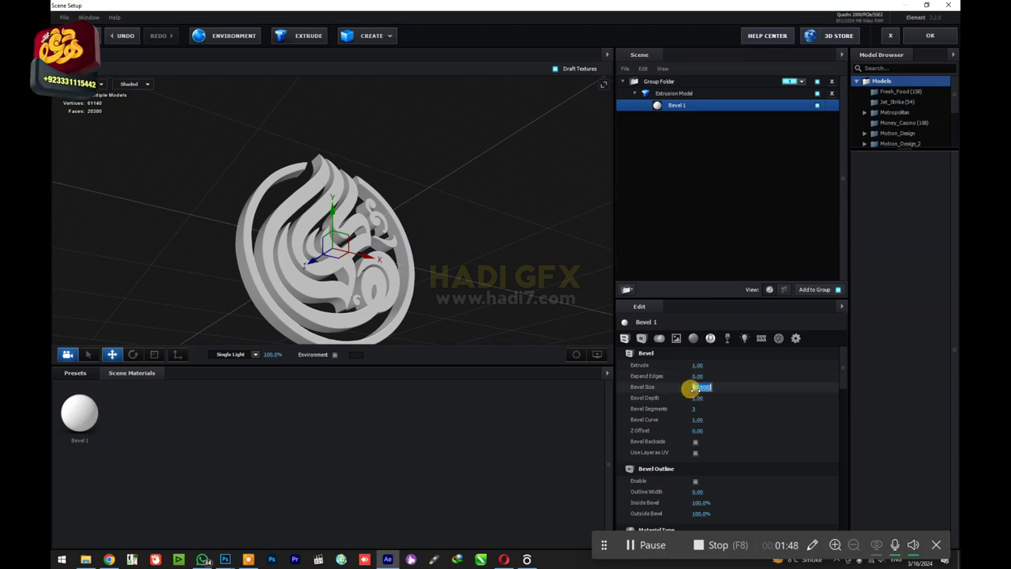
pyautogui.write('0')
pyautogui.click(587, 282)
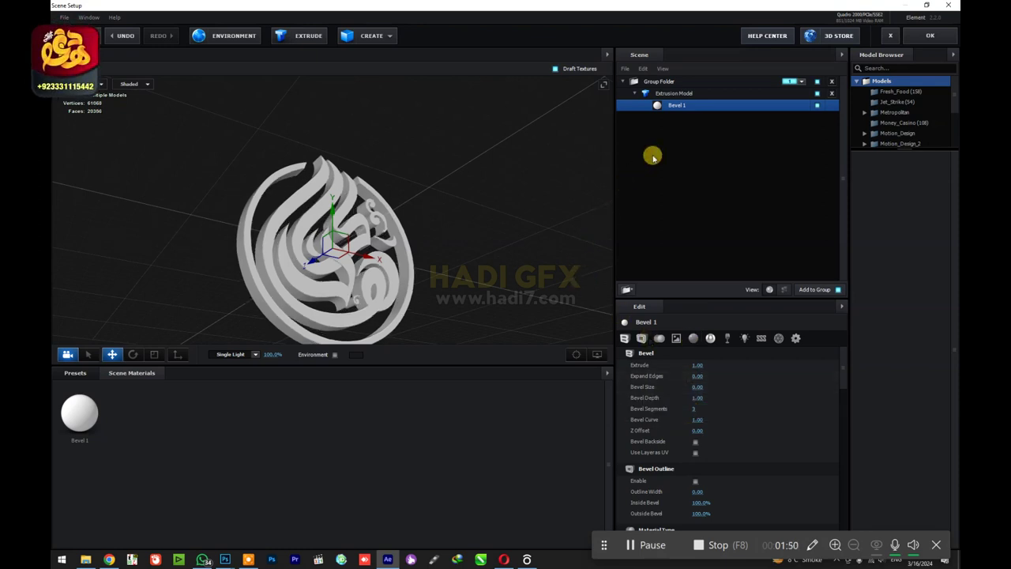
pyautogui.click(637, 95)
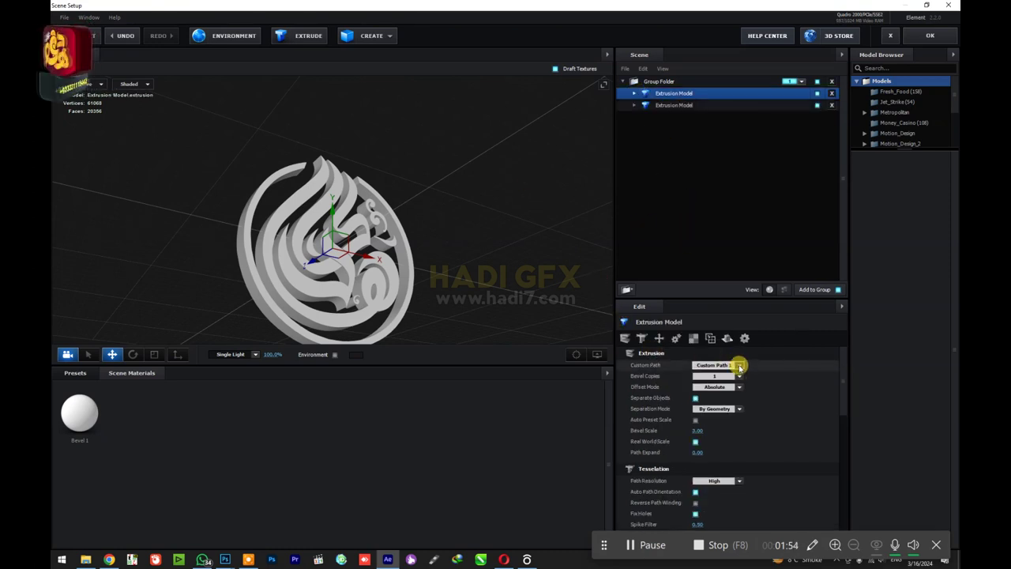
# - Add a Custom Path 2 disc extrusion and move the logo forward in front of it
pyautogui.click(731, 365)
pyautogui.click(736, 380)
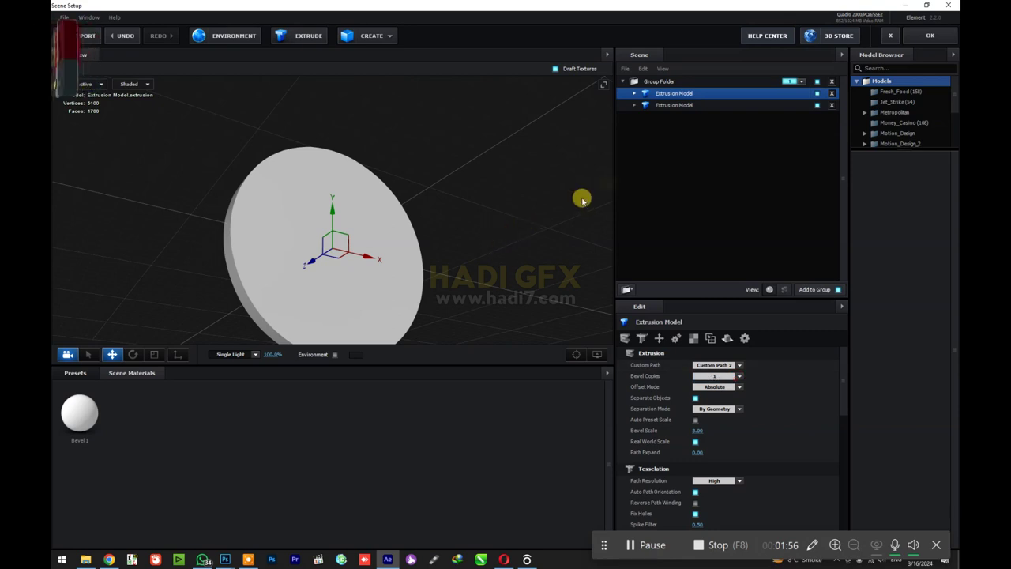
pyautogui.click(646, 106)
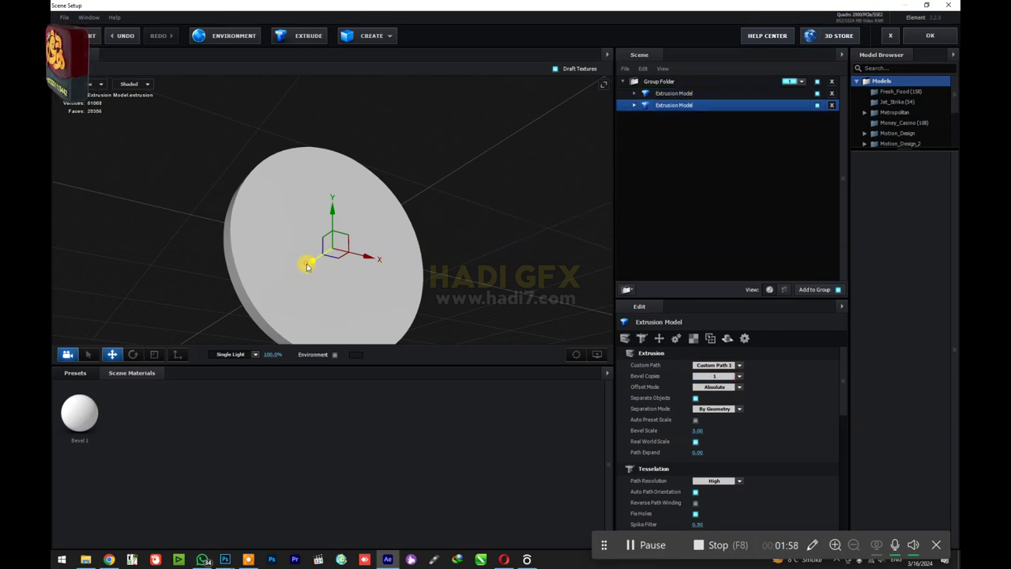
pyautogui.moveTo(308, 266); pyautogui.dragTo(320, 263)
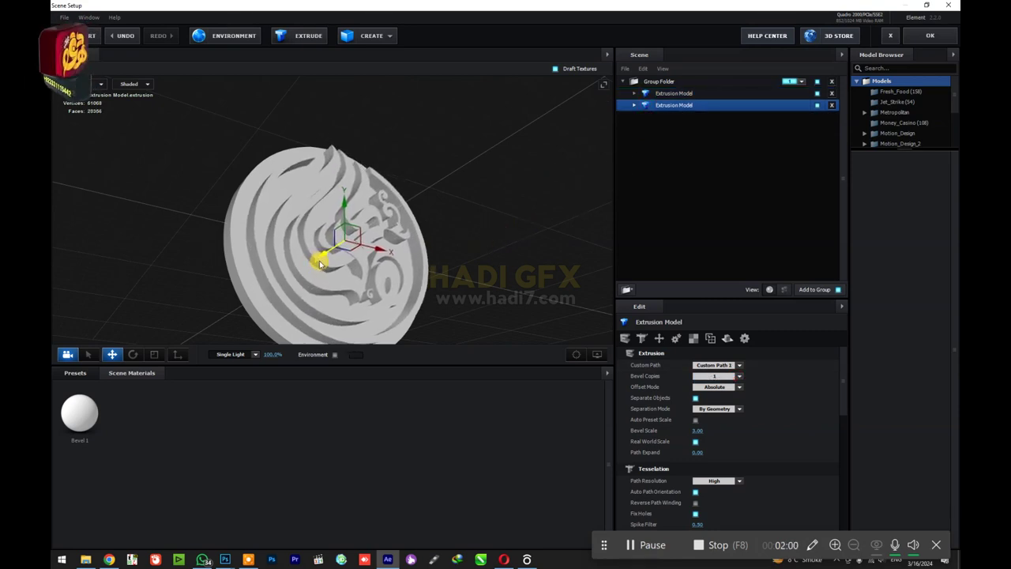
pyautogui.moveTo(320, 264); pyautogui.dragTo(320, 267)
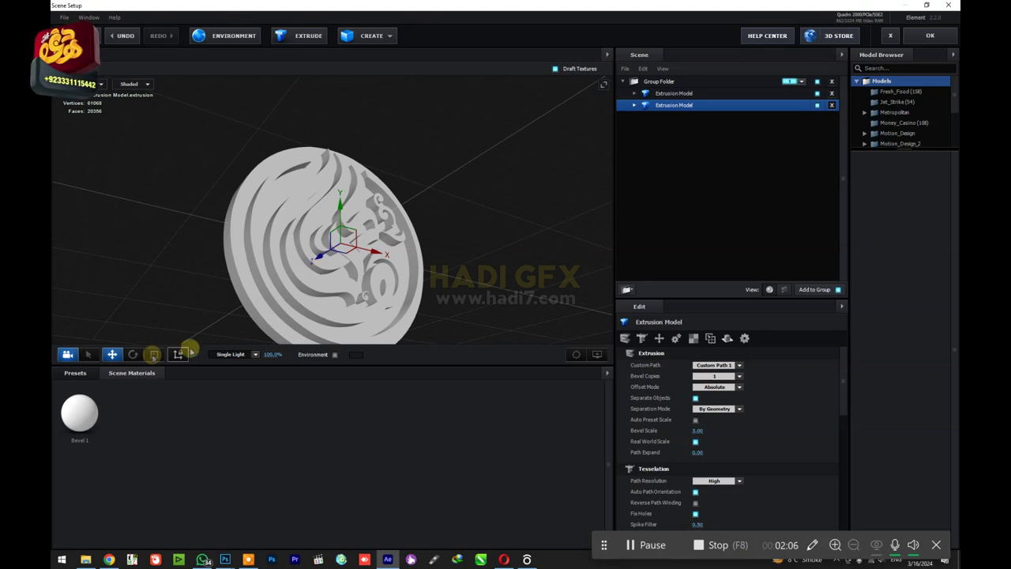
pyautogui.click(94, 372)
# - Apply the Physical Gold material to the logo extrusion and return to Comp 1
pyautogui.click(99, 458)
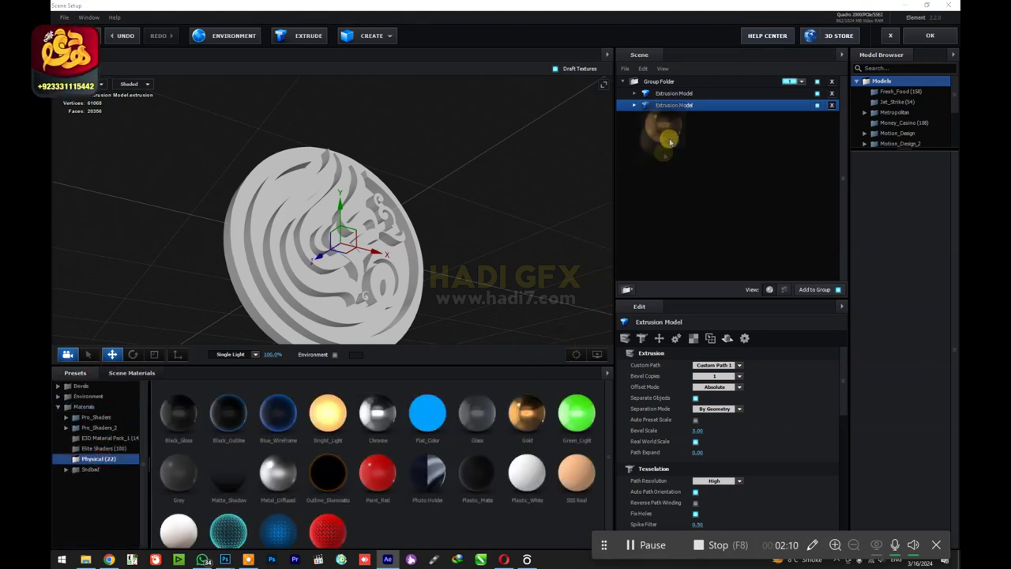
pyautogui.moveTo(562, 367); pyautogui.dragTo(674, 105)
pyautogui.moveTo(440, 306); pyautogui.dragTo(443, 310)
pyautogui.click(930, 35)
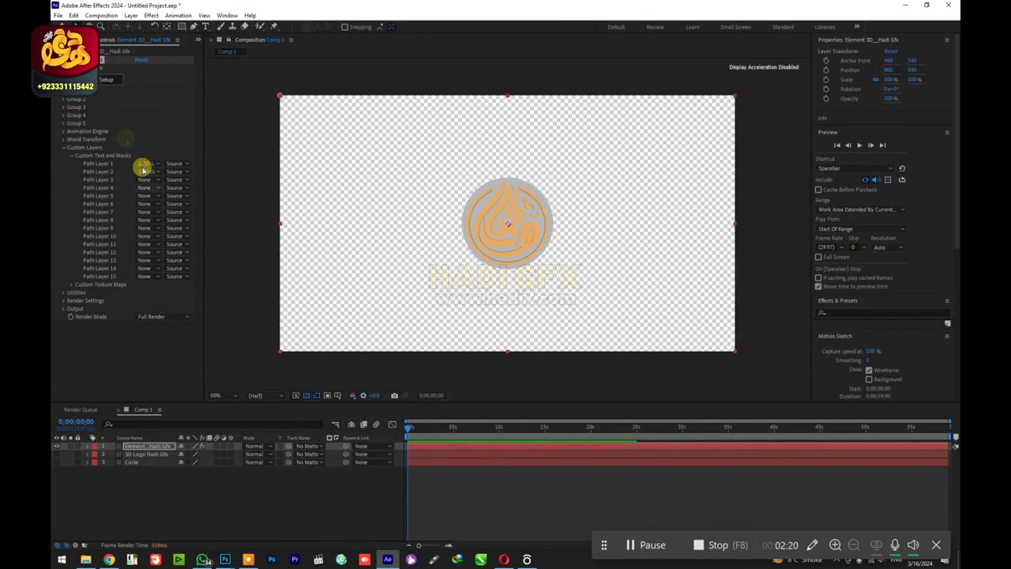
pyautogui.click(107, 80)
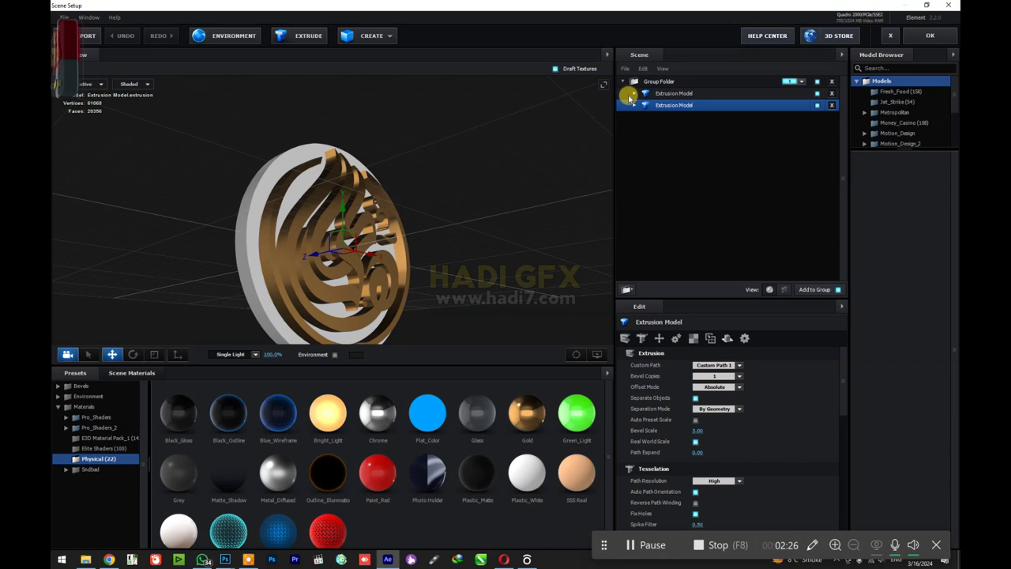
pyautogui.click(927, 37)
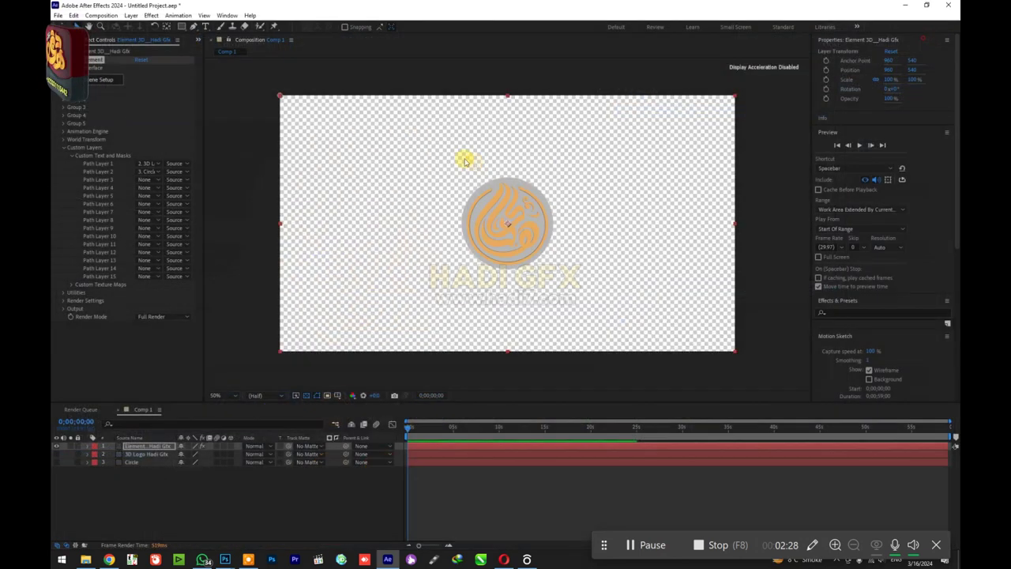
# - Add a new camera, Camera 1, to the composition with default settings
pyautogui.rightClick(239, 482)
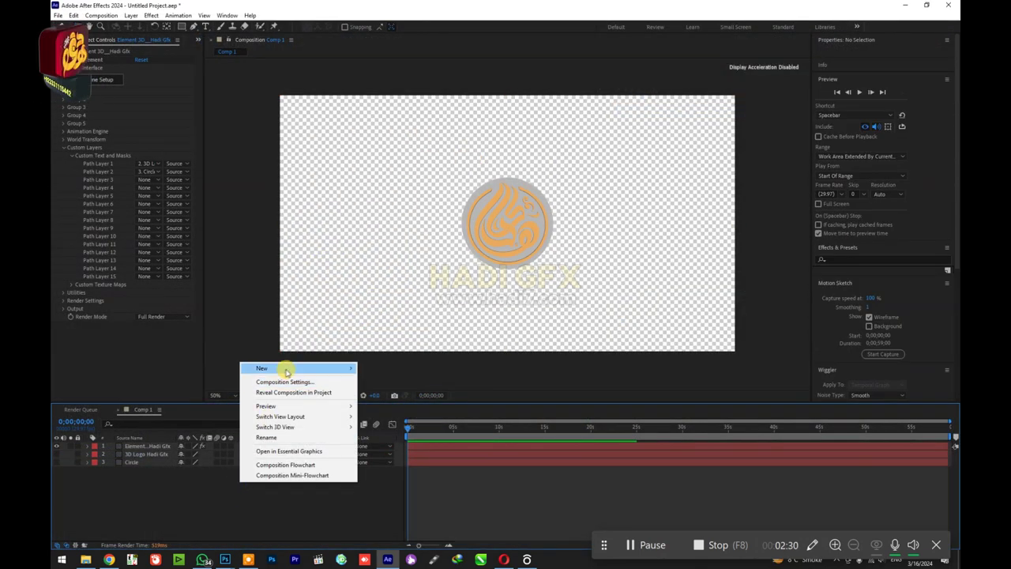
pyautogui.moveTo(316, 371)
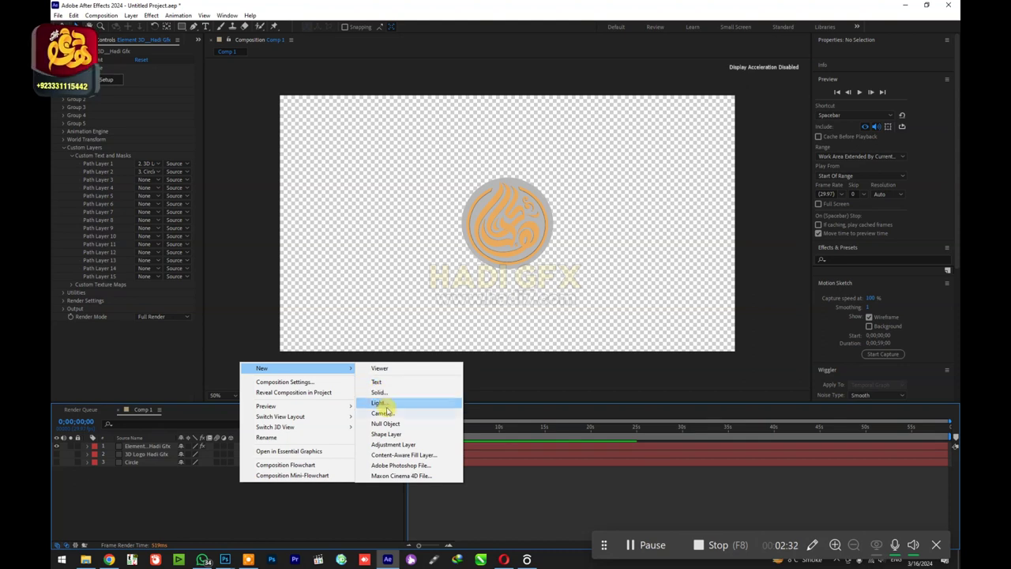
pyautogui.click(385, 414)
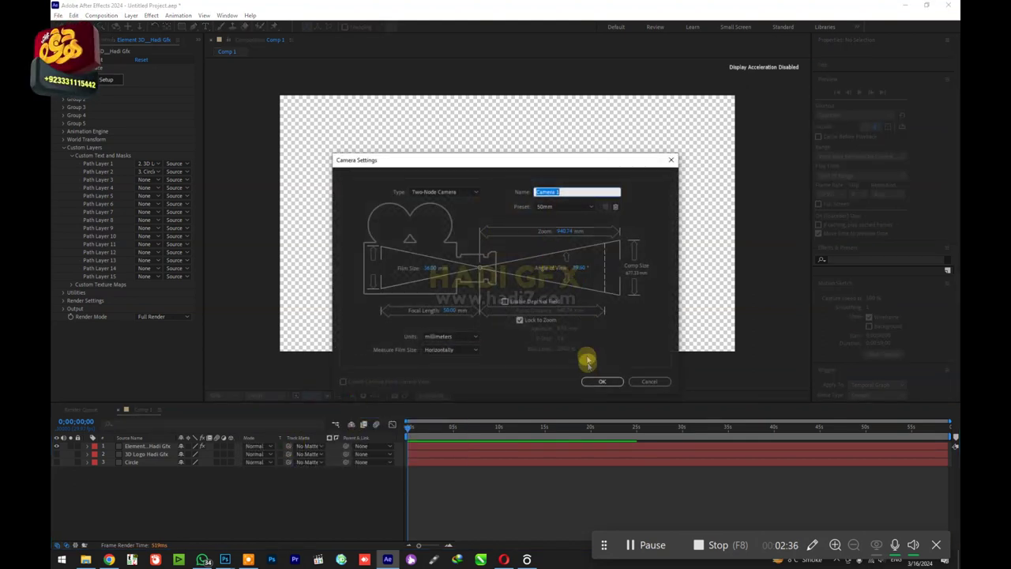
pyautogui.click(593, 381)
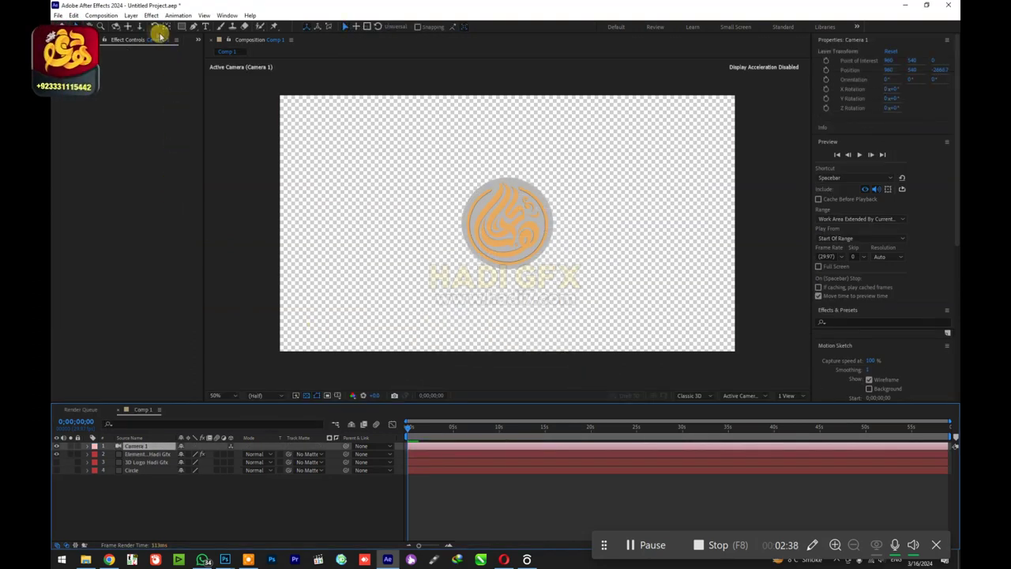
# - Dolly the camera toward the logo so it fills more of the frame
pyautogui.click(140, 27)
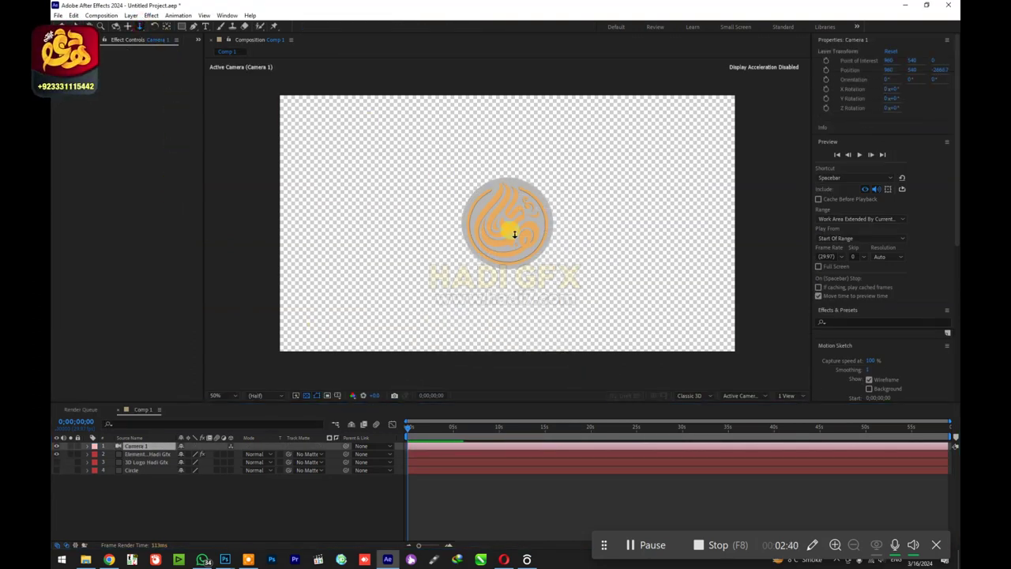
pyautogui.moveTo(515, 234); pyautogui.dragTo(519, 219)
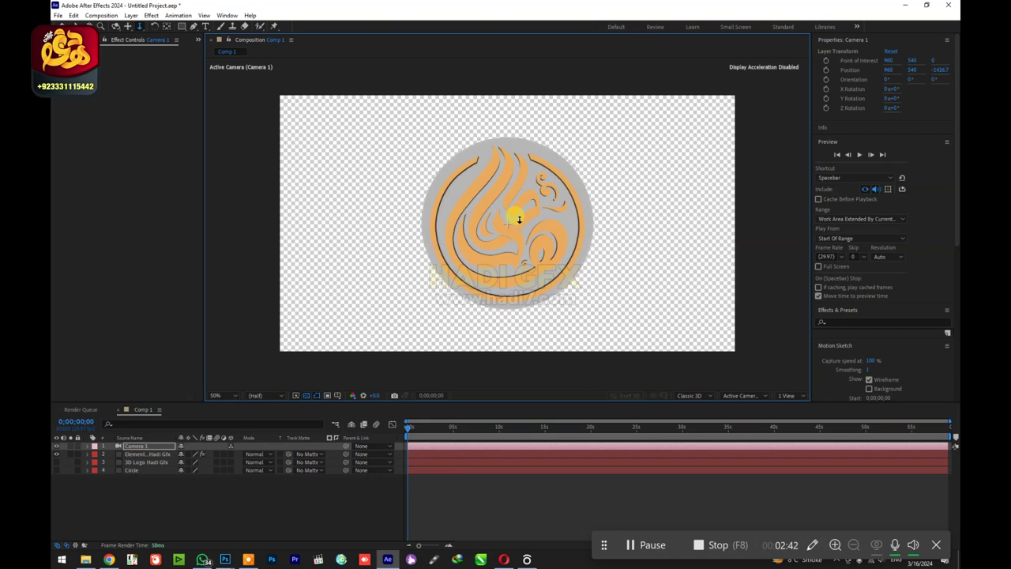
pyautogui.scroll(2, 520, 219)
pyautogui.scroll(2, 520, 217)
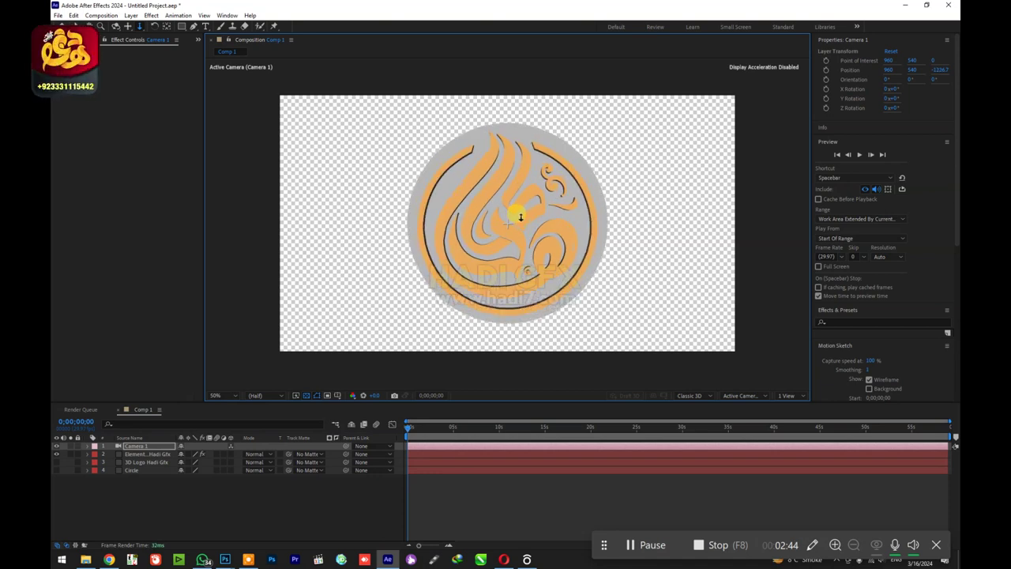
pyautogui.scroll(2, 521, 215)
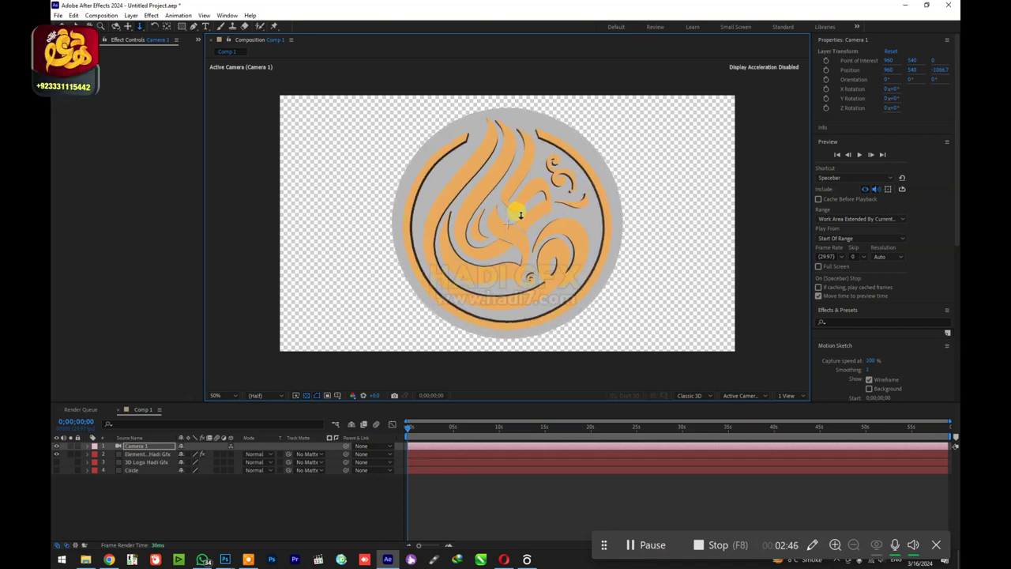
pyautogui.scroll(-2, 521, 215)
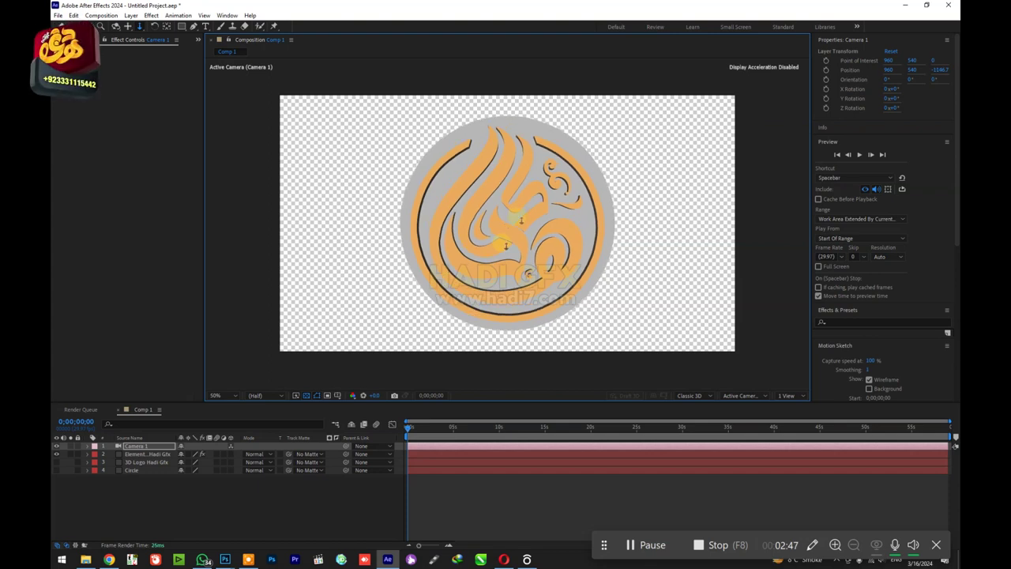
pyautogui.click(350, 495)
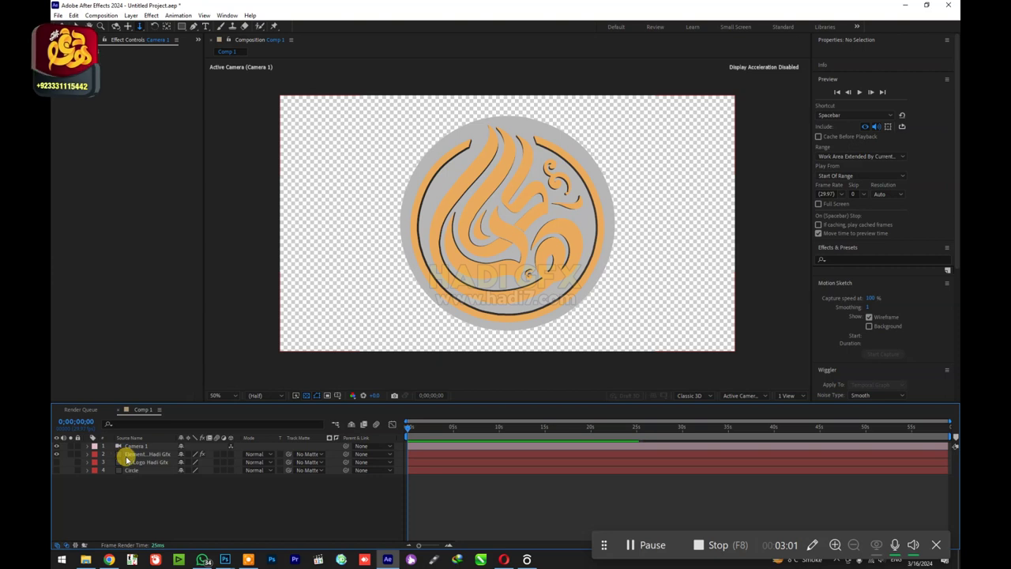
# - Reopen Element's Scene Setup and apply the Gold material to the disc extrusion
pyautogui.click(129, 457)
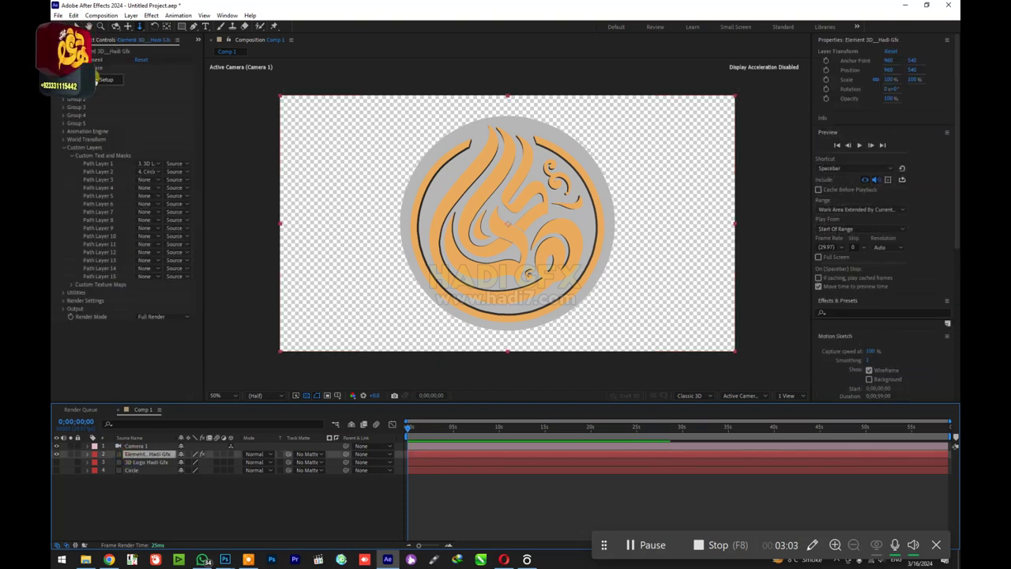
pyautogui.click(101, 60)
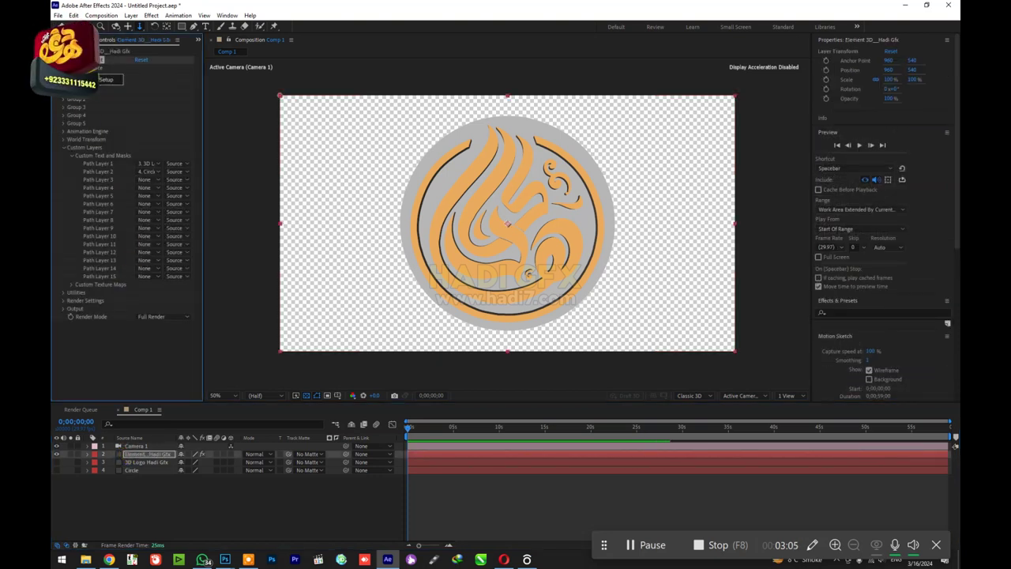
pyautogui.click(97, 80)
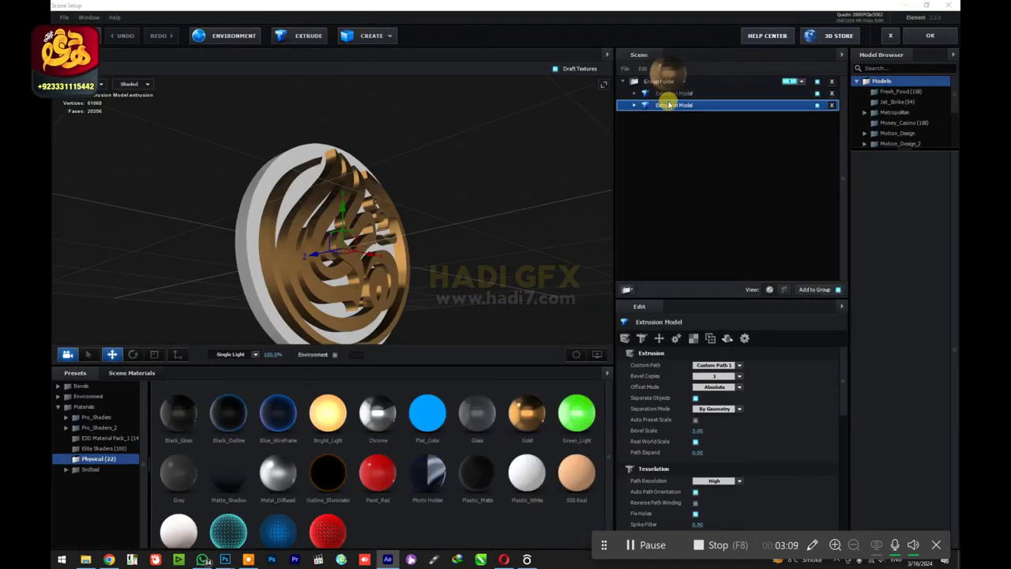
pyautogui.moveTo(528, 412); pyautogui.dragTo(356, 261)
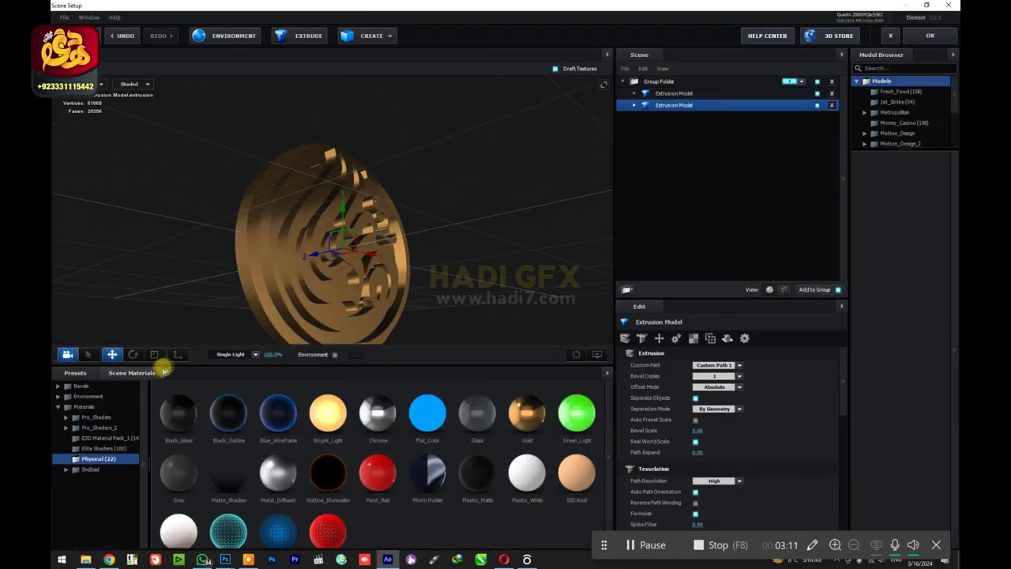
# - Remove the unused Bevel 1 material from the scene materials
pyautogui.click(131, 373)
pyautogui.rightClick(308, 471)
pyautogui.click(350, 488)
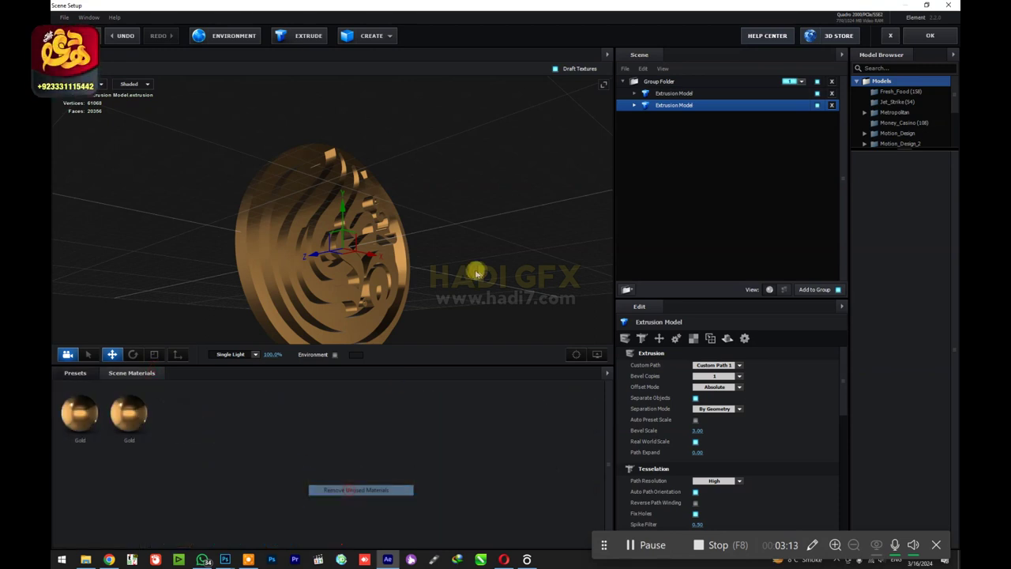
# - Expand the first Extrusion Model to reveal its Gold material
pyautogui.click(636, 94)
pyautogui.click(636, 95)
pyautogui.scroll(-2, 711, 442)
pyautogui.scroll(-3, 714, 443)
pyautogui.scroll(-3, 715, 441)
pyautogui.scroll(-3, 718, 441)
pyautogui.scroll(-1, 716, 438)
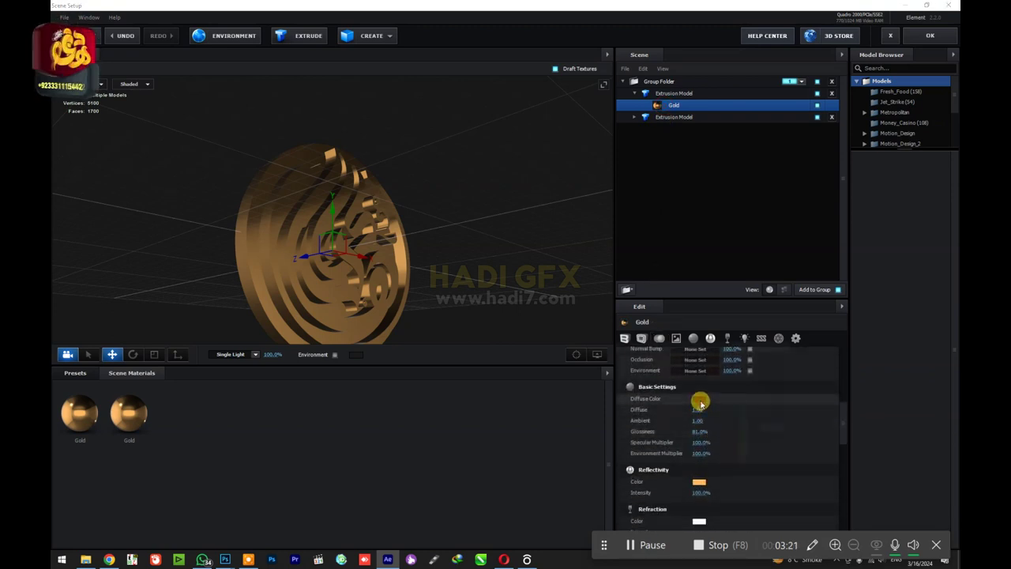
# - Set the first Gold material's Diffuse Color to dark red
pyautogui.click(700, 400)
pyautogui.click(726, 450)
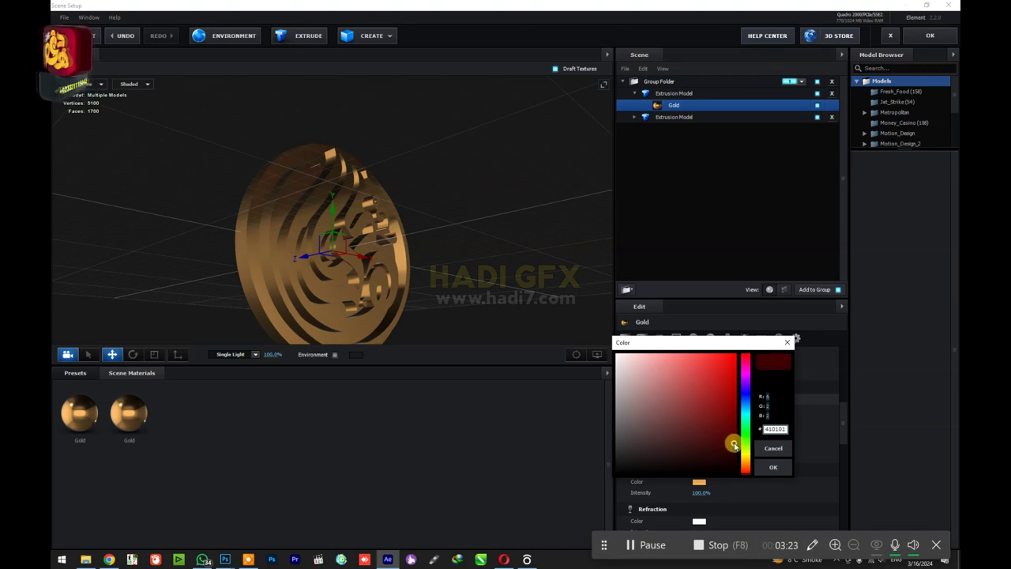
pyautogui.click(774, 467)
# - Set the material's Reflectivity Color to deep red
pyautogui.click(700, 481)
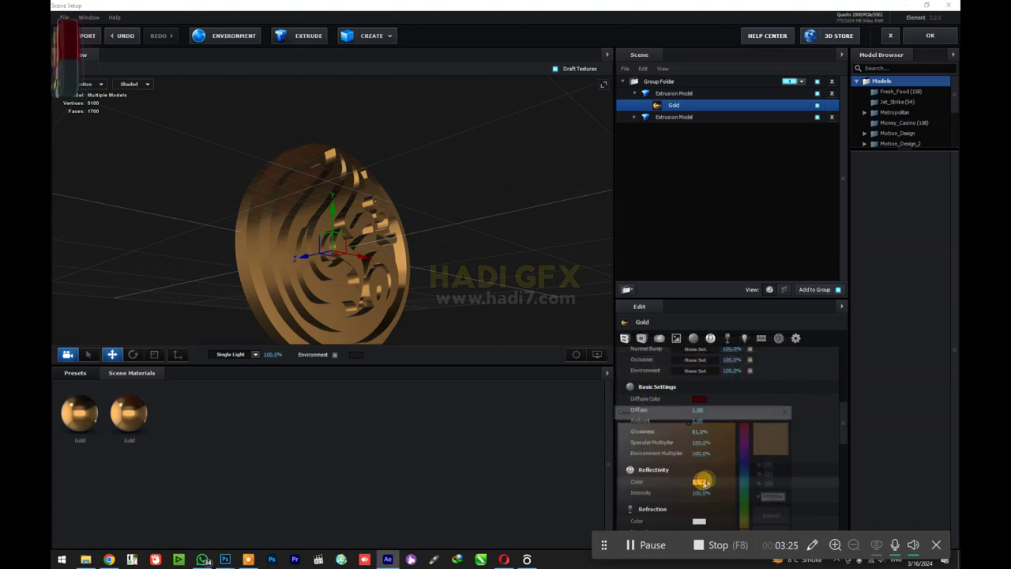
pyautogui.moveTo(749, 431); pyautogui.dragTo(751, 413)
pyautogui.moveTo(723, 500); pyautogui.dragTo(738, 479)
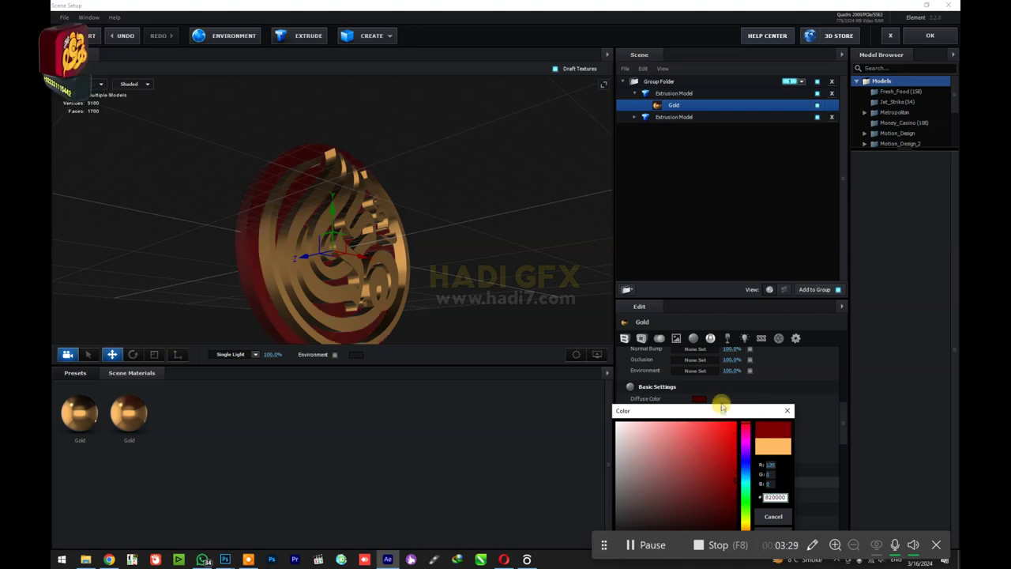
pyautogui.moveTo(715, 414); pyautogui.dragTo(566, 270)
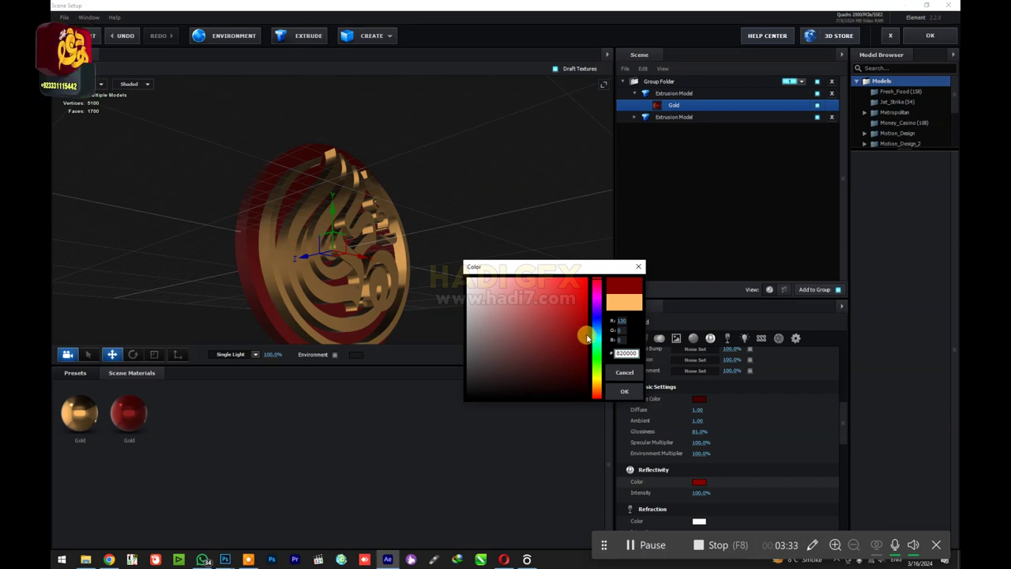
pyautogui.click(625, 391)
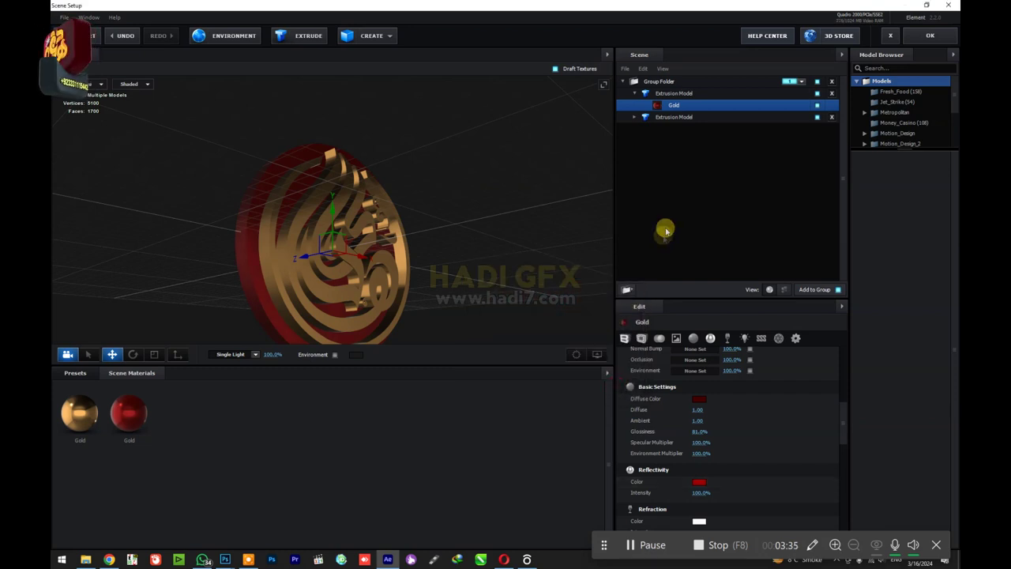
pyautogui.click(641, 118)
# - Set the second Gold material's diffuse colour to a light yellow
pyautogui.click(661, 129)
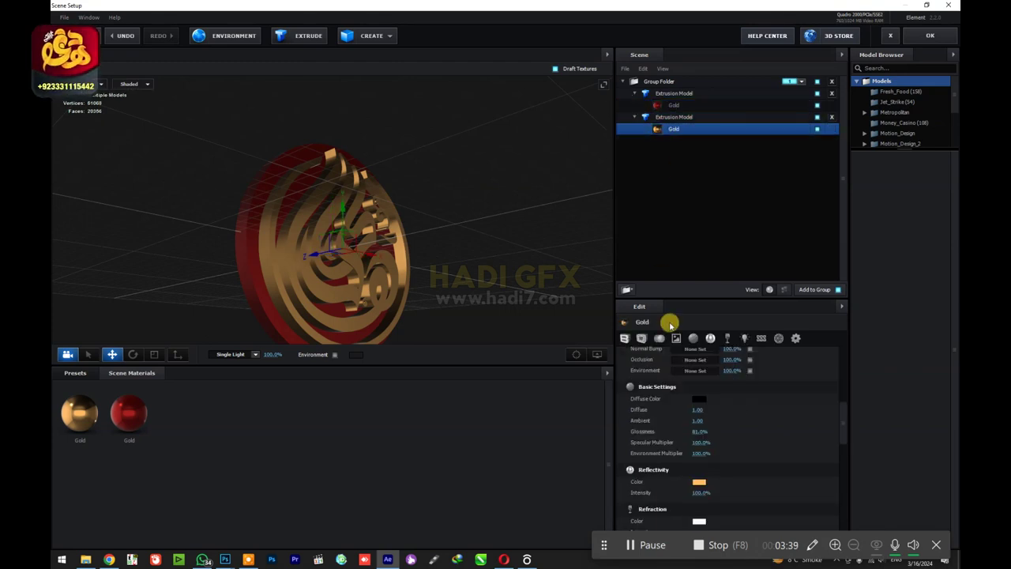
pyautogui.scroll(-1, 692, 454)
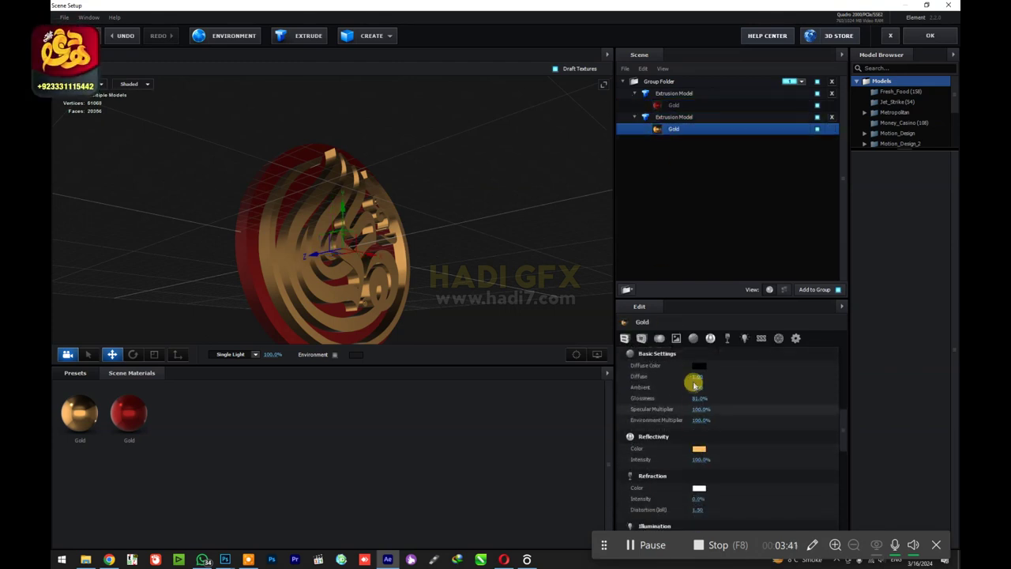
pyautogui.click(698, 373)
pyautogui.click(746, 427)
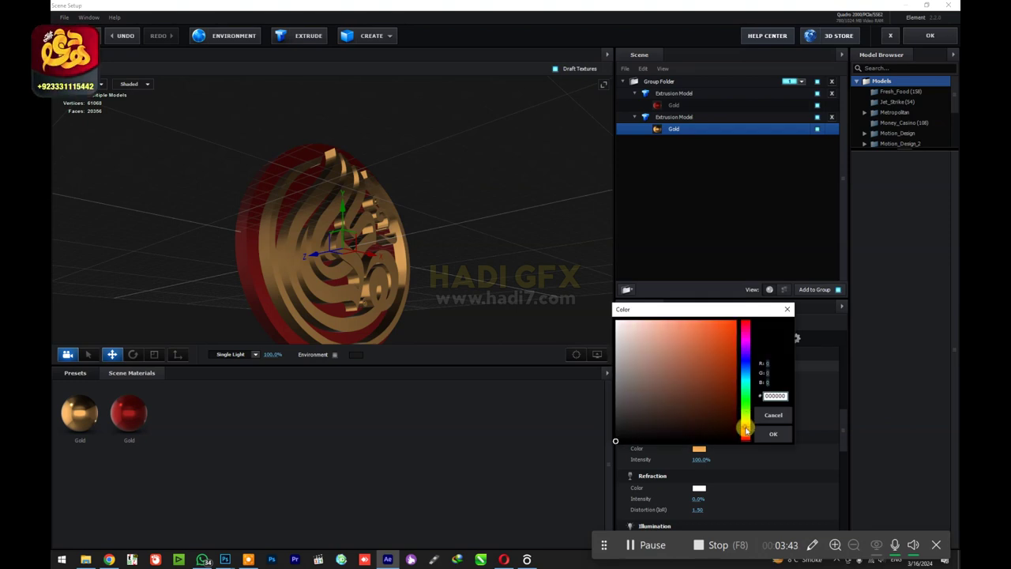
pyautogui.click(685, 324)
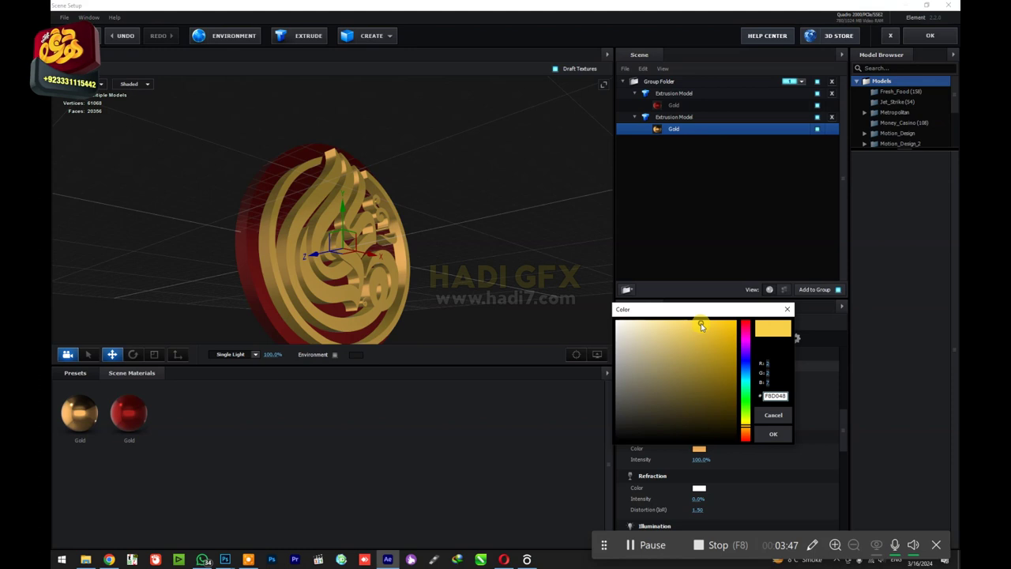
pyautogui.click(774, 434)
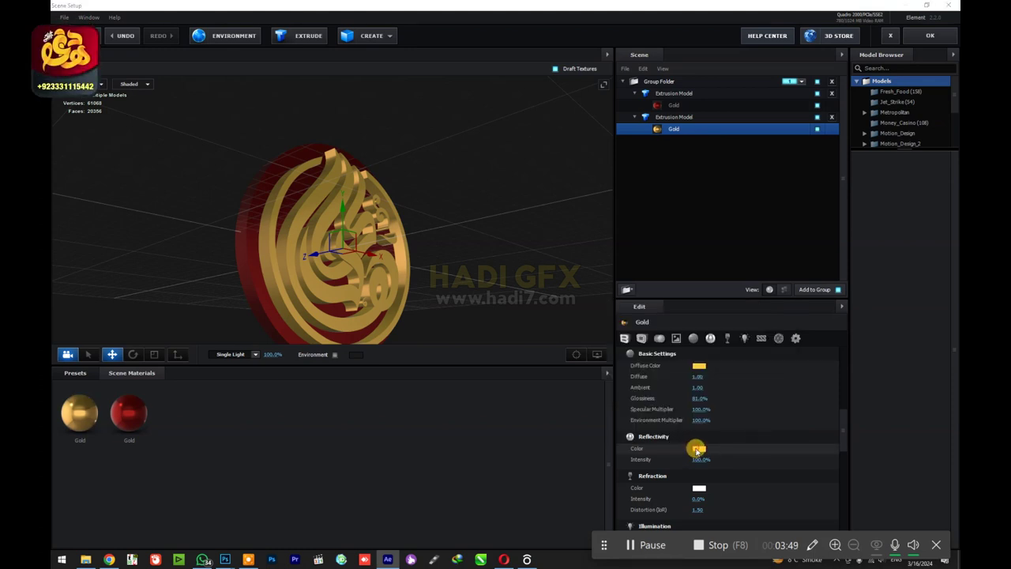
# - Set the second Gold material's reflectivity colour to a rich, saturated yellow
pyautogui.click(697, 449)
pyautogui.click(709, 405)
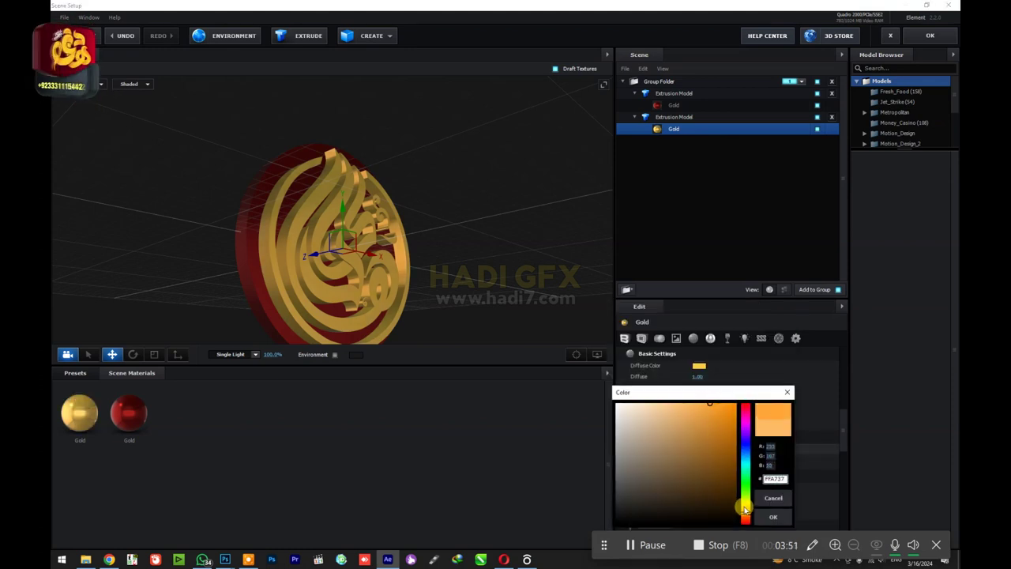
pyautogui.click(746, 511)
pyautogui.click(720, 407)
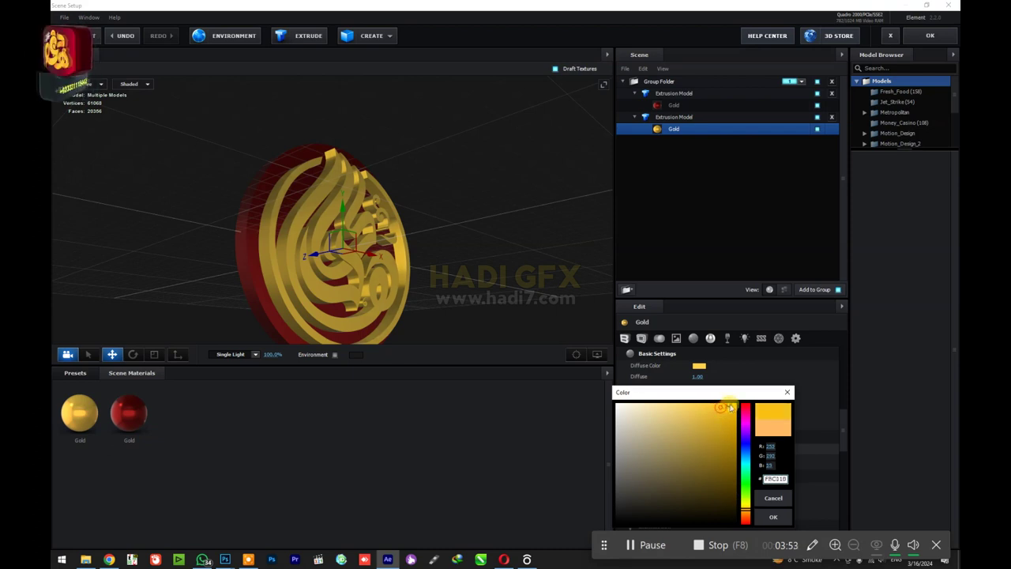
pyautogui.click(774, 516)
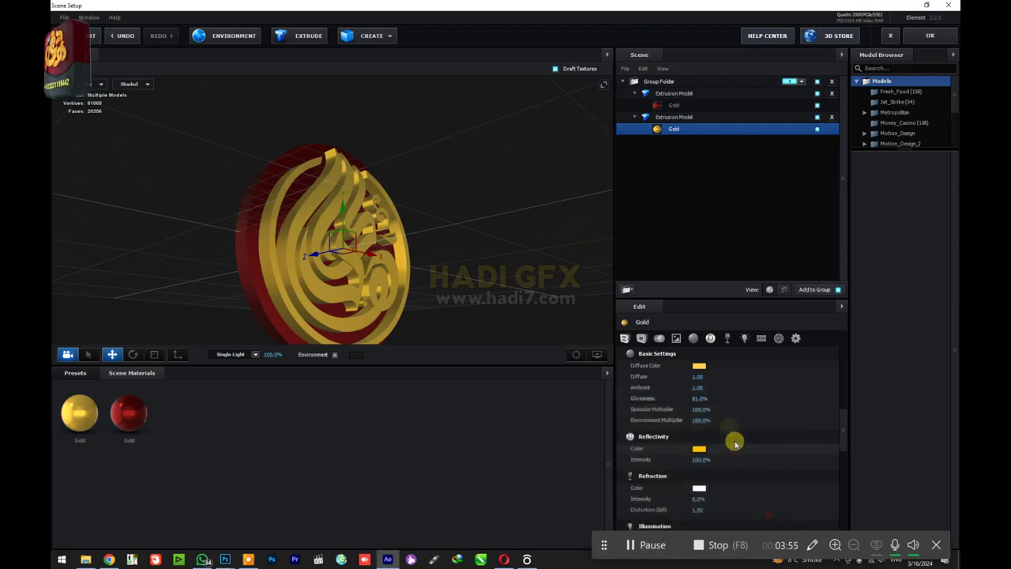
# - Fine-tune the yellow diffuse colour and orbit to a head-on view of the logo
pyautogui.click(701, 366)
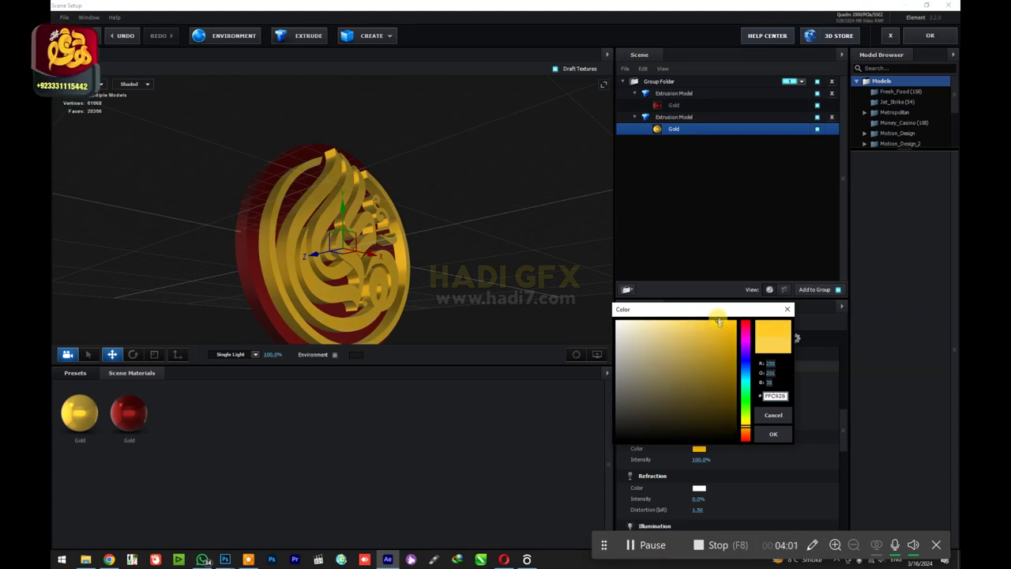
pyautogui.click(773, 434)
pyautogui.moveTo(498, 275)
pyautogui.mouseDown()
pyautogui.moveTo(469, 281)
pyautogui.moveTo(481, 273)
pyautogui.mouseUp()
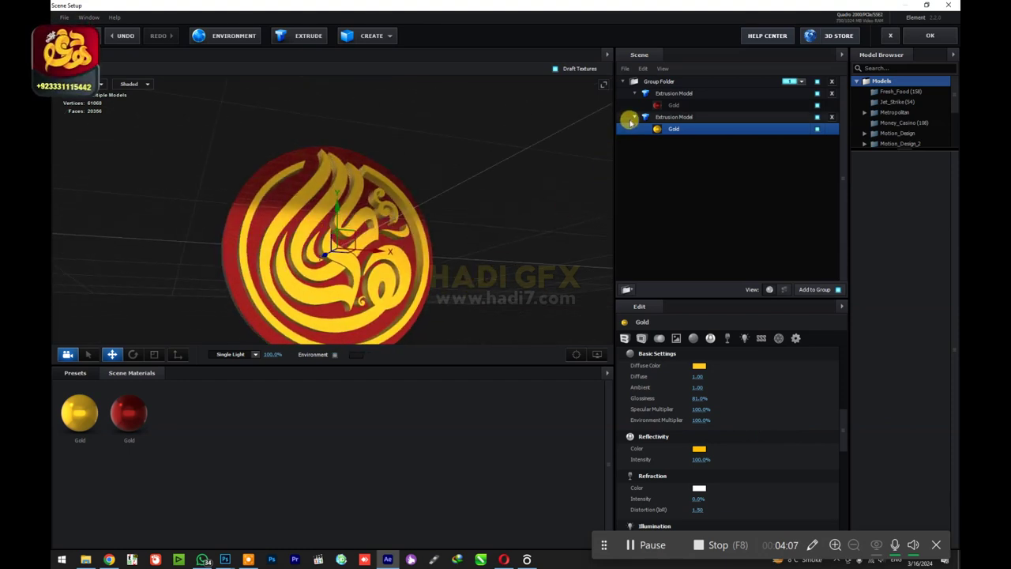
pyautogui.click(633, 118)
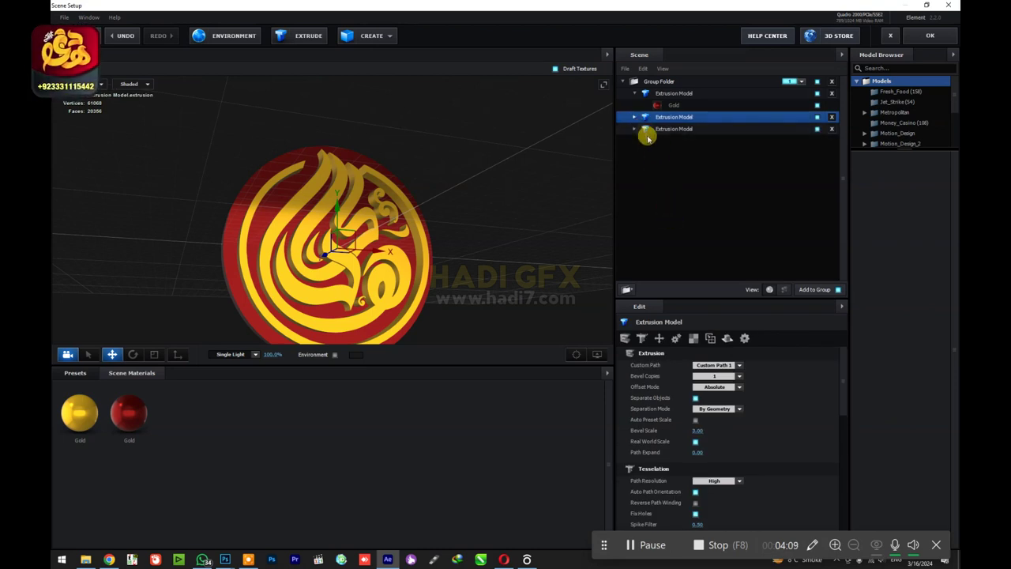
# - Drop a fresh Gold preset material from the Presets library onto the second extrusion
pyautogui.click(636, 117)
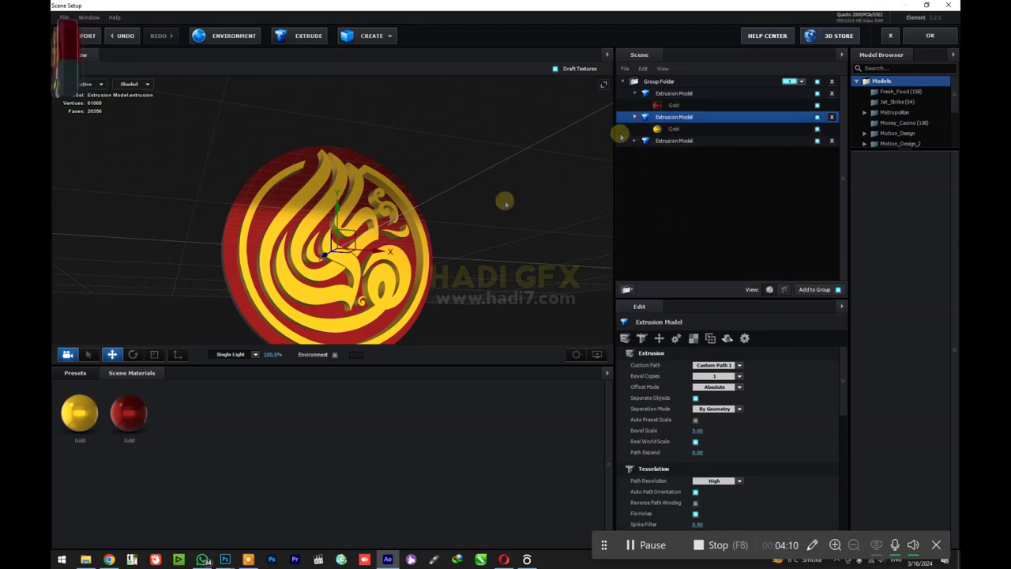
pyautogui.click(78, 373)
pyautogui.moveTo(527, 411)
pyautogui.mouseDown()
pyautogui.moveTo(676, 148)
pyautogui.moveTo(672, 135)
pyautogui.mouseUp()
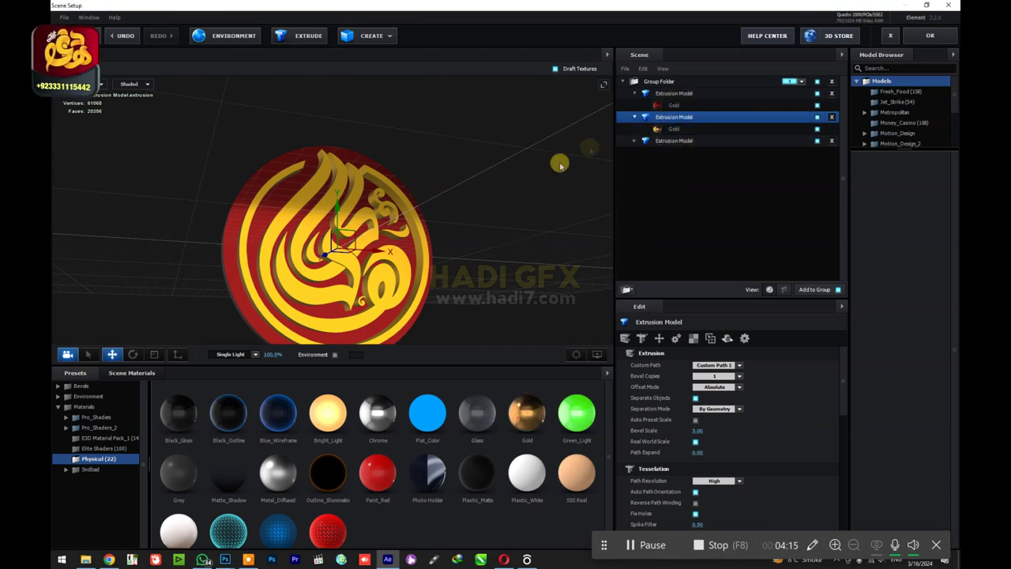
pyautogui.click(656, 129)
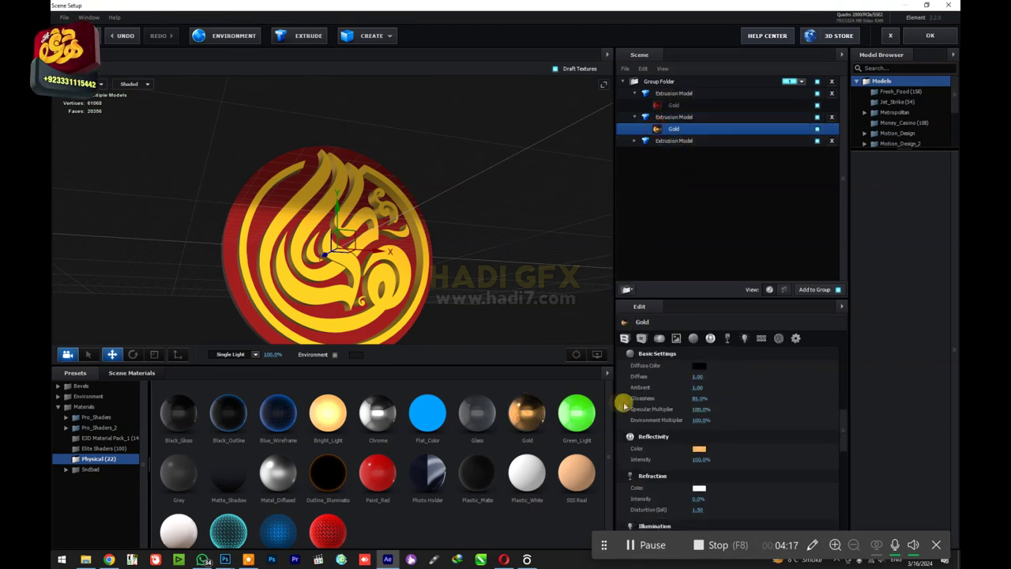
# - Set the new Gold material's bevel Expand Edges to 0.01
pyautogui.scroll(2, 680, 404)
pyautogui.scroll(3, 684, 405)
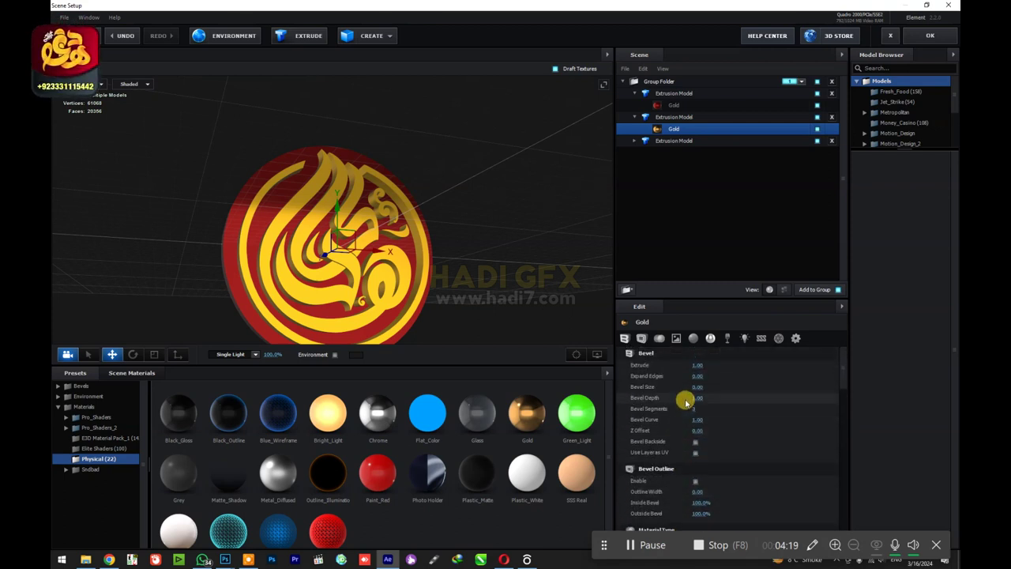
pyautogui.moveTo(692, 375); pyautogui.dragTo(673, 372)
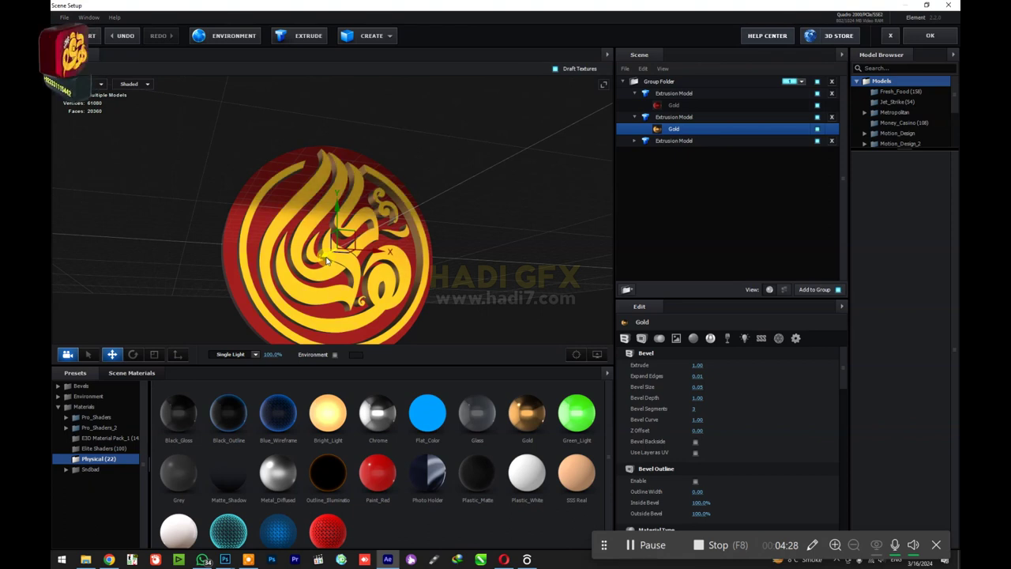
pyautogui.scroll(-2, 680, 426)
pyautogui.scroll(-2, 685, 434)
pyautogui.scroll(-1, 688, 436)
pyautogui.scroll(-2, 687, 436)
pyautogui.scroll(-1, 688, 436)
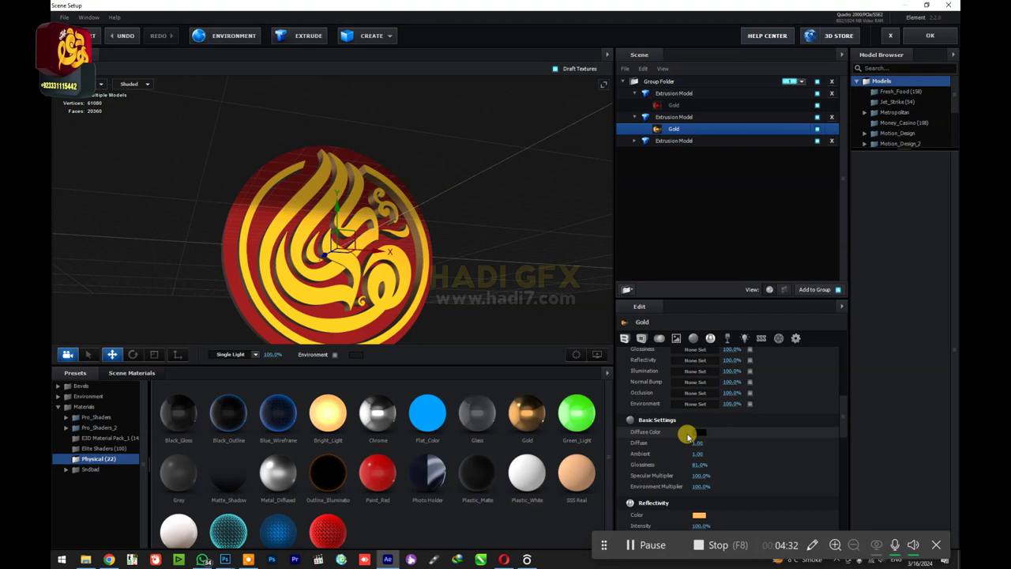
# - Give the newer Gold material a bright red diffuse colour and an orange reflectivity colour
pyautogui.click(698, 433)
pyautogui.moveTo(725, 418); pyautogui.dragTo(732, 401)
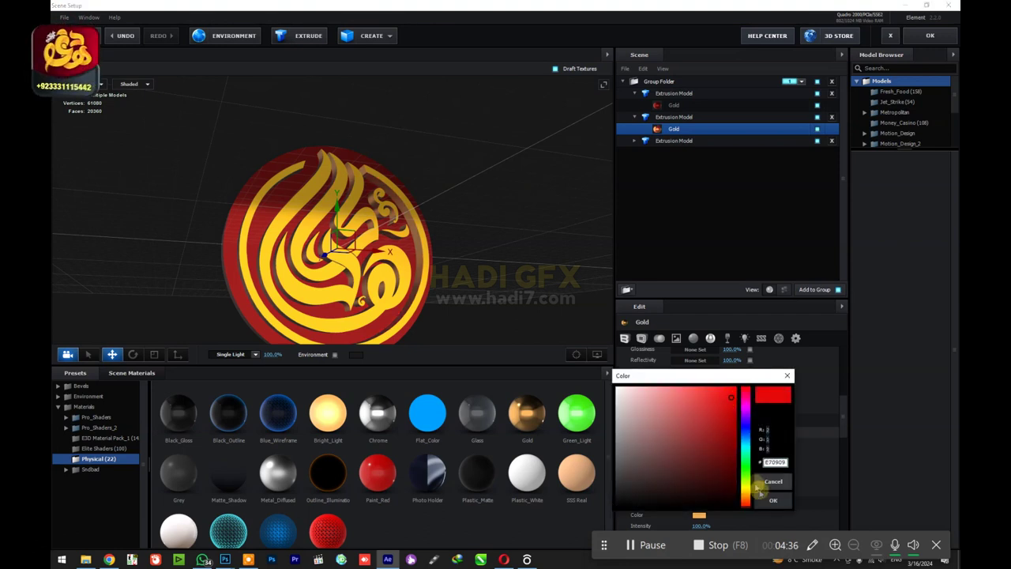
pyautogui.click(774, 500)
pyautogui.click(700, 514)
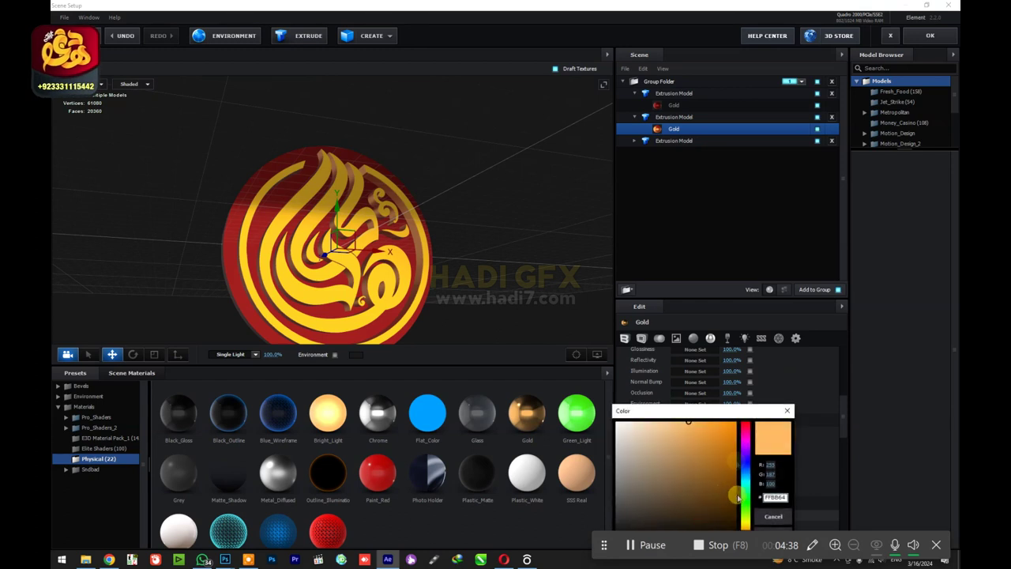
pyautogui.moveTo(717, 414)
pyautogui.mouseDown()
pyautogui.moveTo(632, 297)
pyautogui.moveTo(614, 256)
pyautogui.mouseUp()
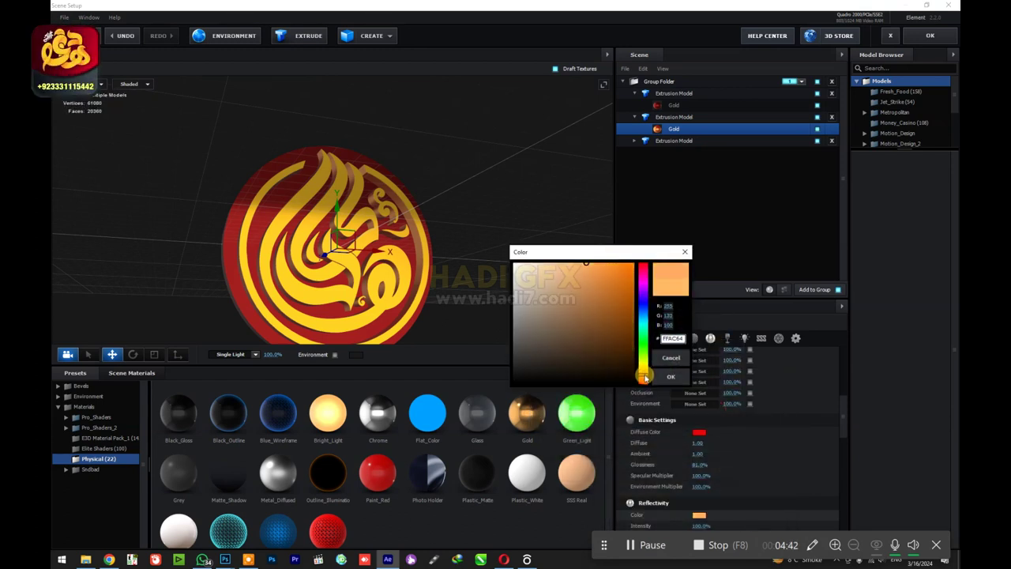
pyautogui.moveTo(616, 268); pyautogui.dragTo(618, 265)
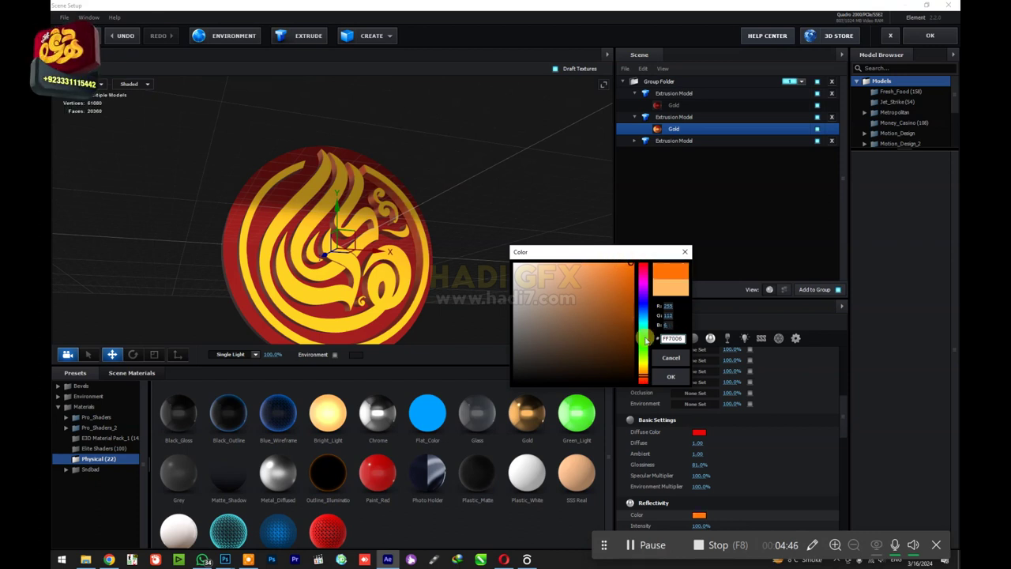
pyautogui.click(670, 375)
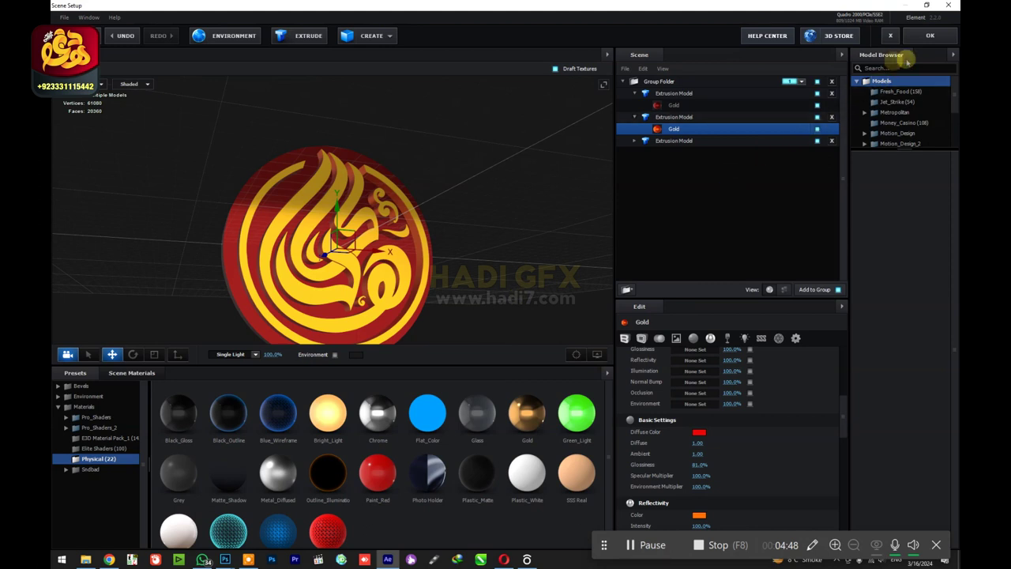
# - Apply the scene, view the yellow-gold logo on the red disc head-on, then reopen Scene Setup
pyautogui.click(923, 39)
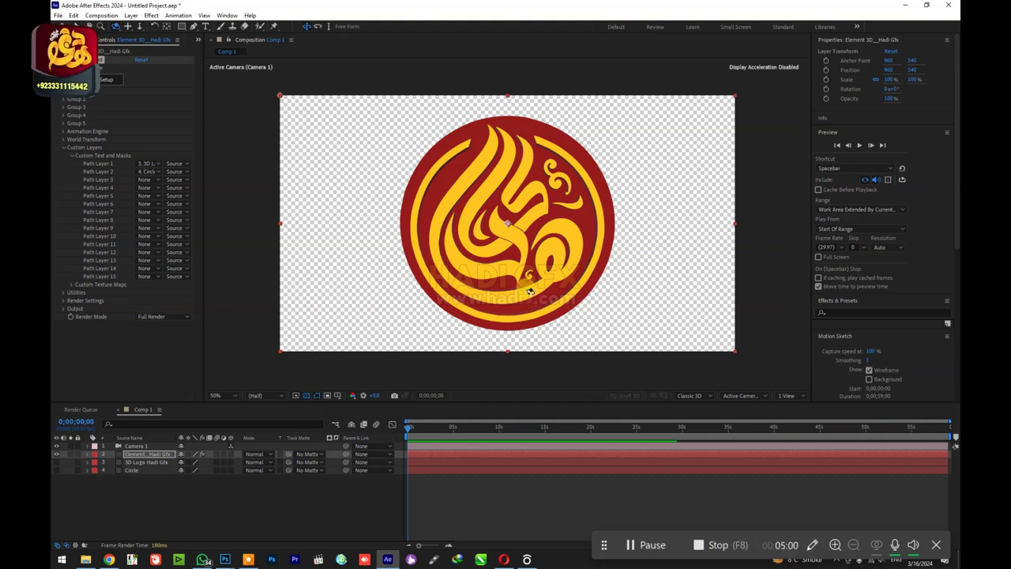
pyautogui.moveTo(530, 291); pyautogui.dragTo(535, 287)
pyautogui.click(447, 365)
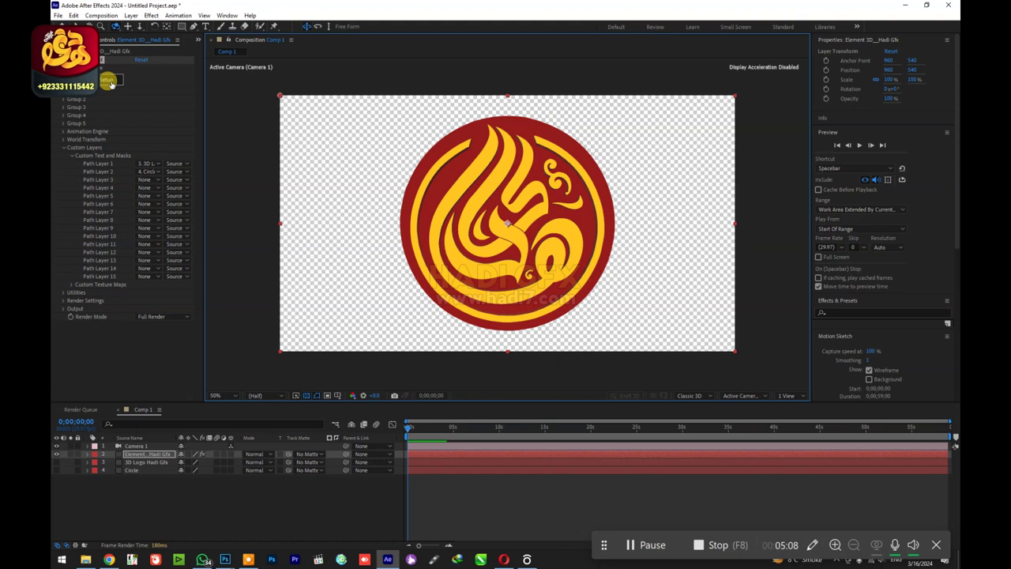
pyautogui.click(109, 82)
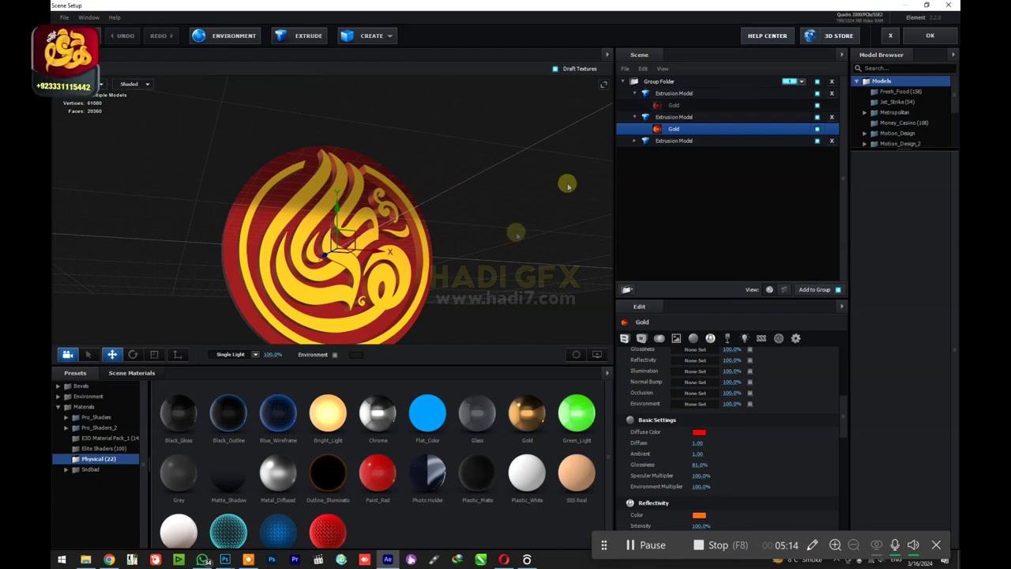
# - Try stretching the logo deeper with the scale tool, then undo the stretch
pyautogui.click(181, 353)
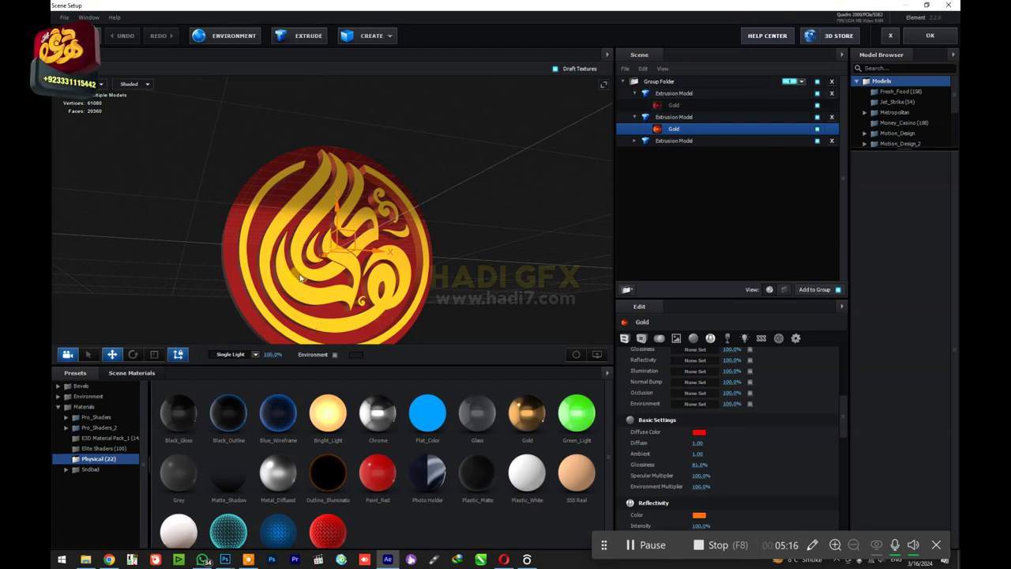
pyautogui.click(159, 356)
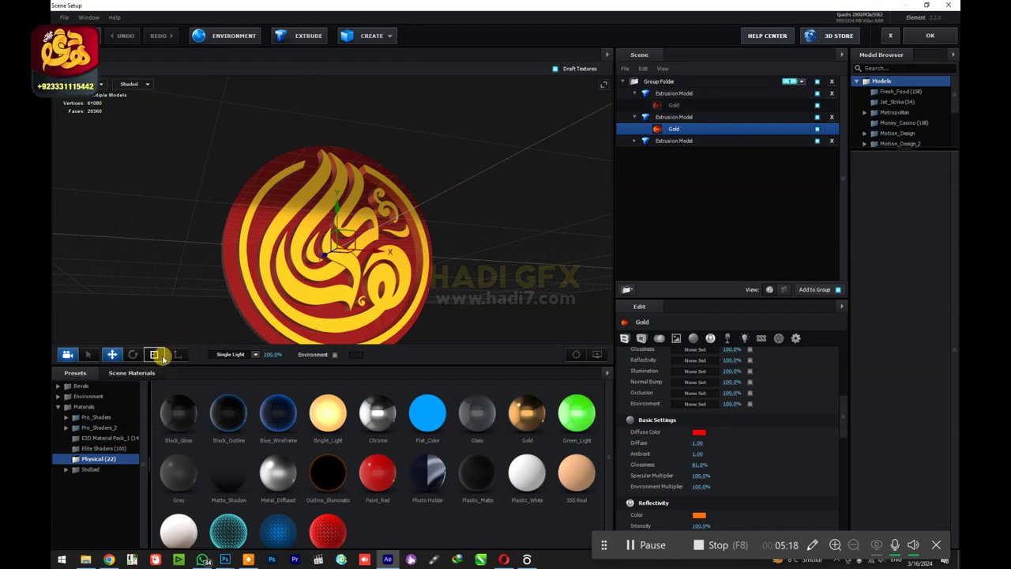
pyautogui.click(159, 356)
pyautogui.moveTo(323, 260); pyautogui.dragTo(307, 269)
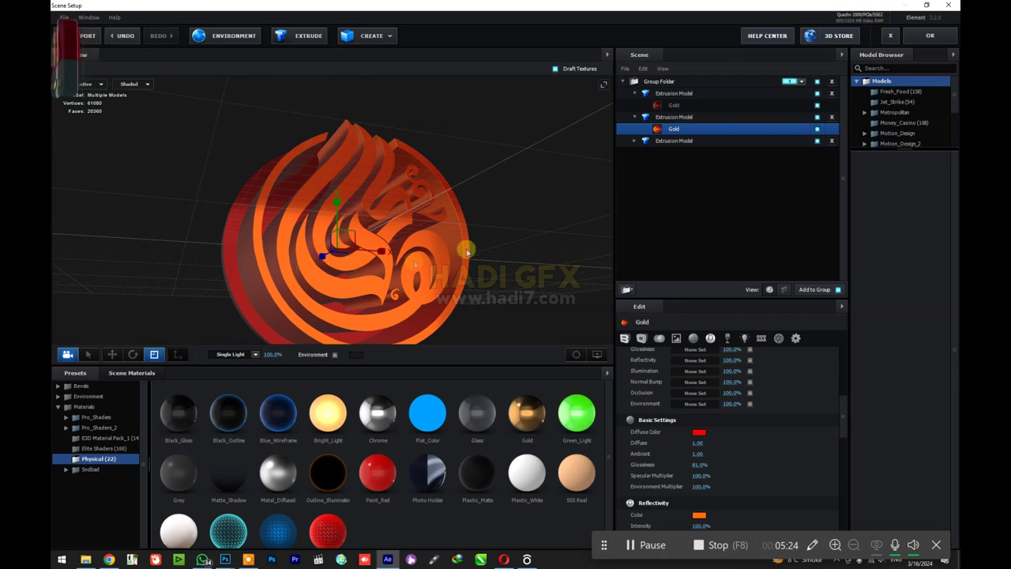
pyautogui.hotkey('ctrl', 'z')
pyautogui.click(648, 119)
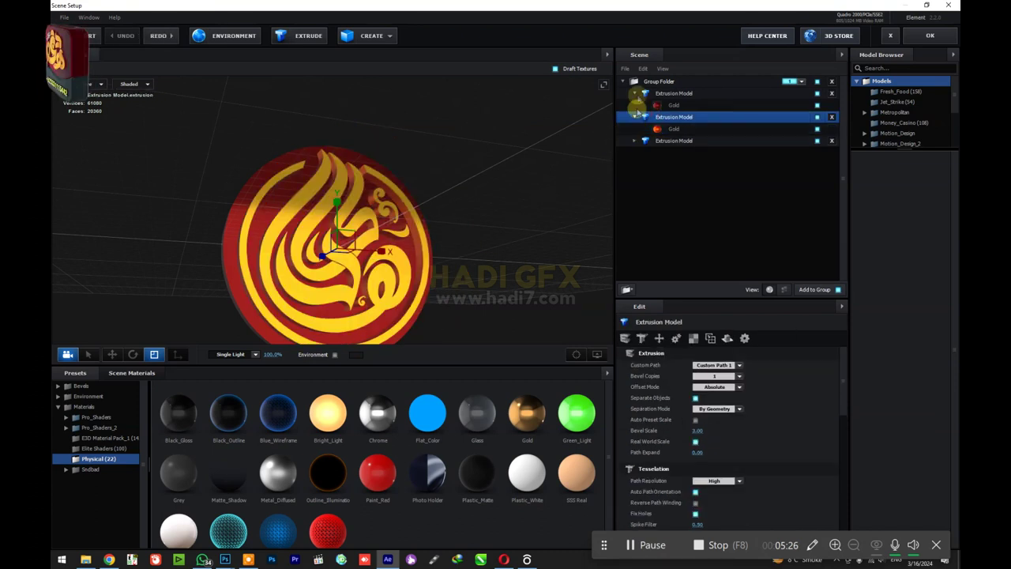
# - Create a new group folder and name it '3D Logo'
pyautogui.click(642, 81)
pyautogui.click(626, 289)
pyautogui.doubleClick(663, 93)
pyautogui.write('3D Logo')
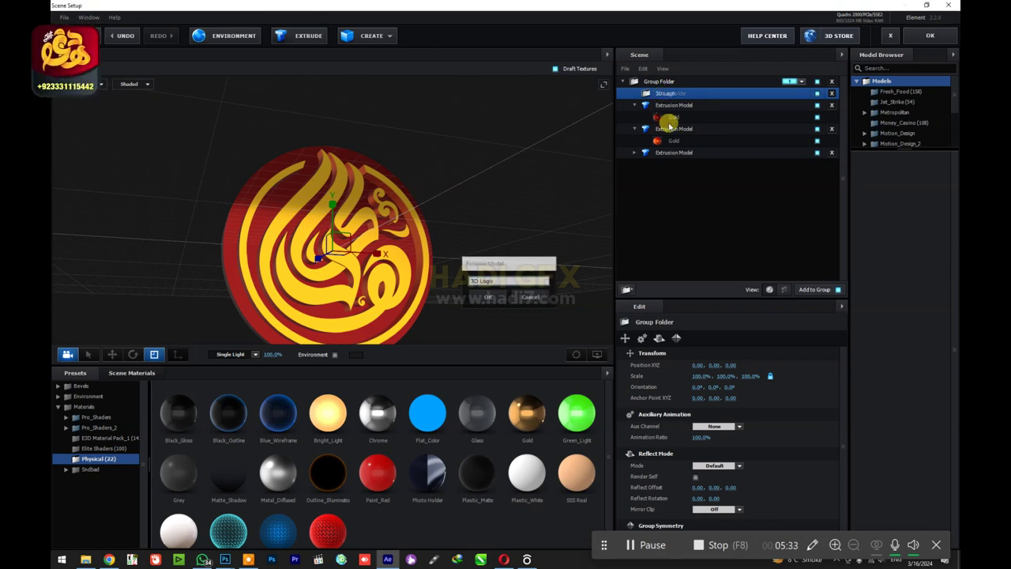
pyautogui.press('Return')
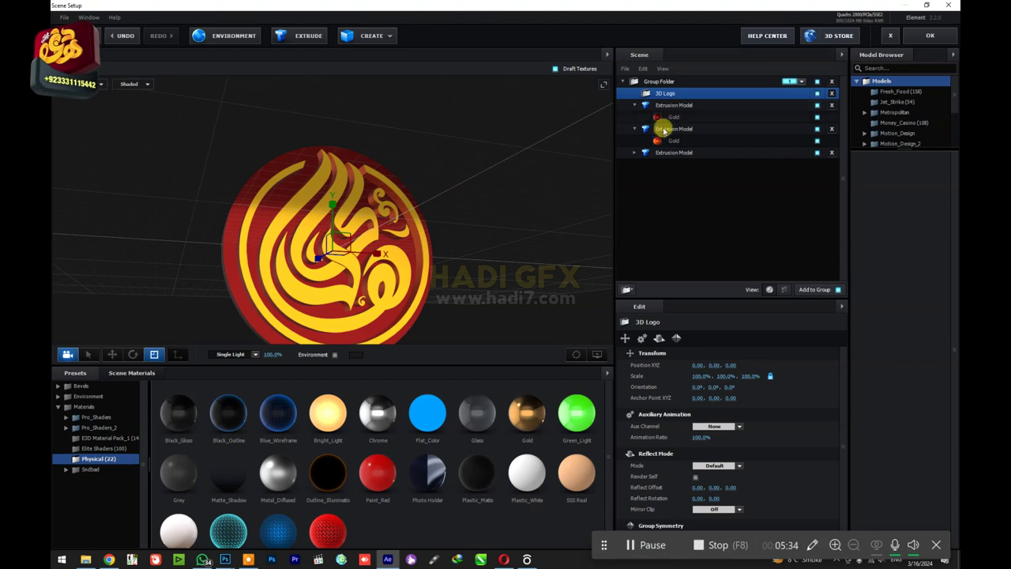
# - Move both extrusion models into the 3D Logo folder and select the group
pyautogui.click(663, 129)
pyautogui.click(662, 152)
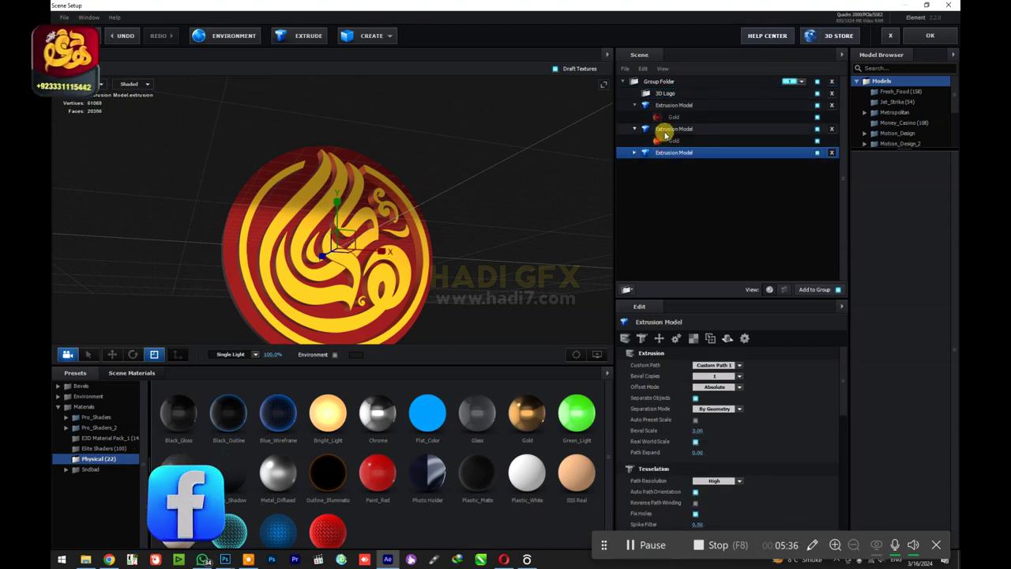
pyautogui.moveTo(666, 130); pyautogui.dragTo(664, 95)
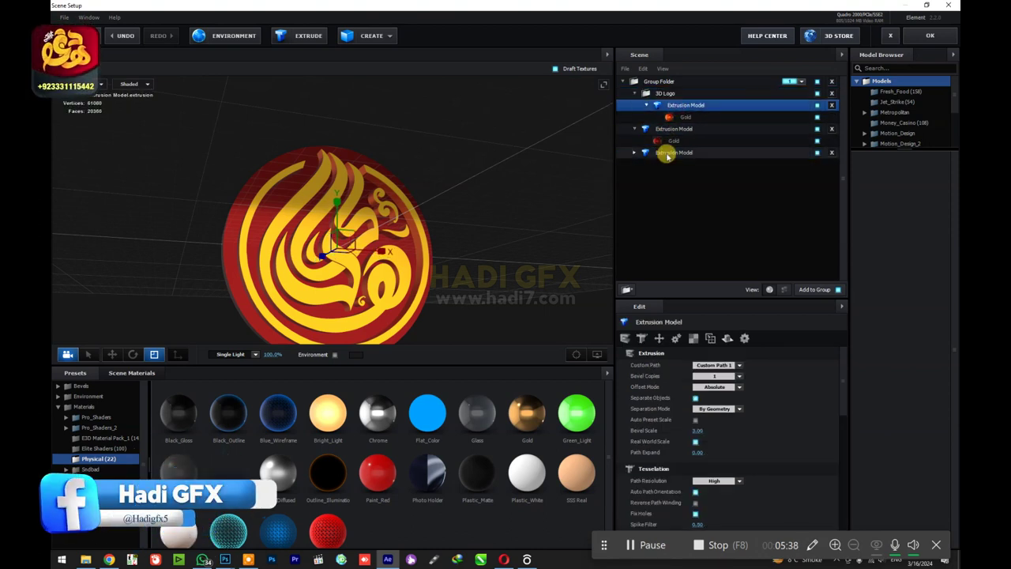
pyautogui.moveTo(667, 154); pyautogui.dragTo(635, 97)
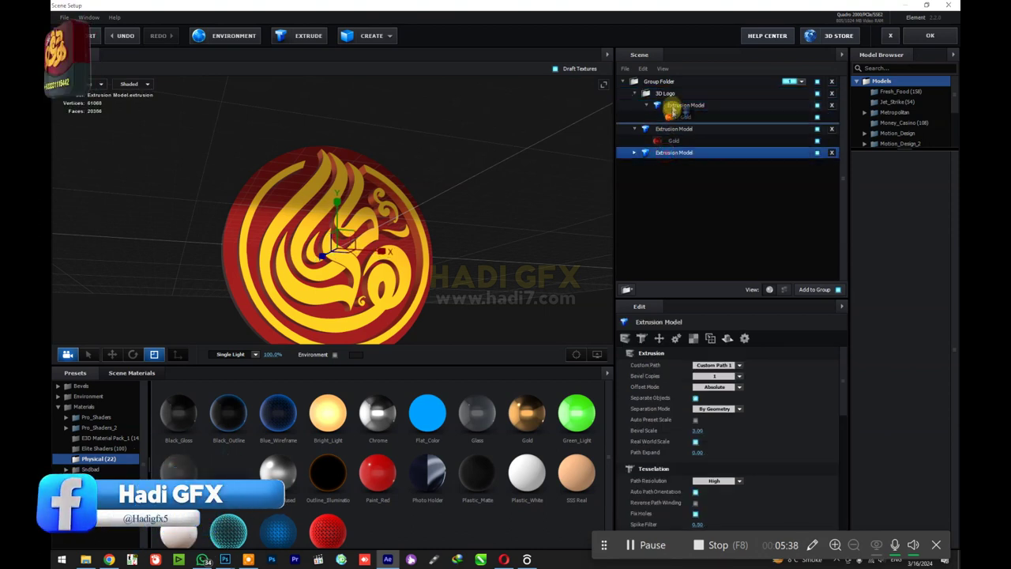
pyautogui.click(635, 97)
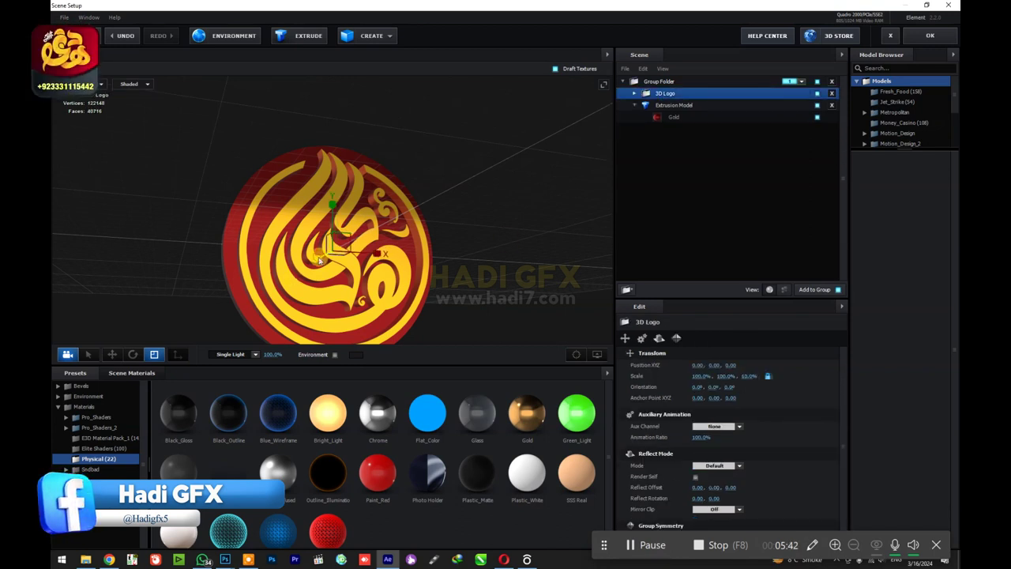
# - Scale the 3D Logo group to 293.6% in Z and move it to Z 0.08
pyautogui.moveTo(320, 260); pyautogui.dragTo(321, 260)
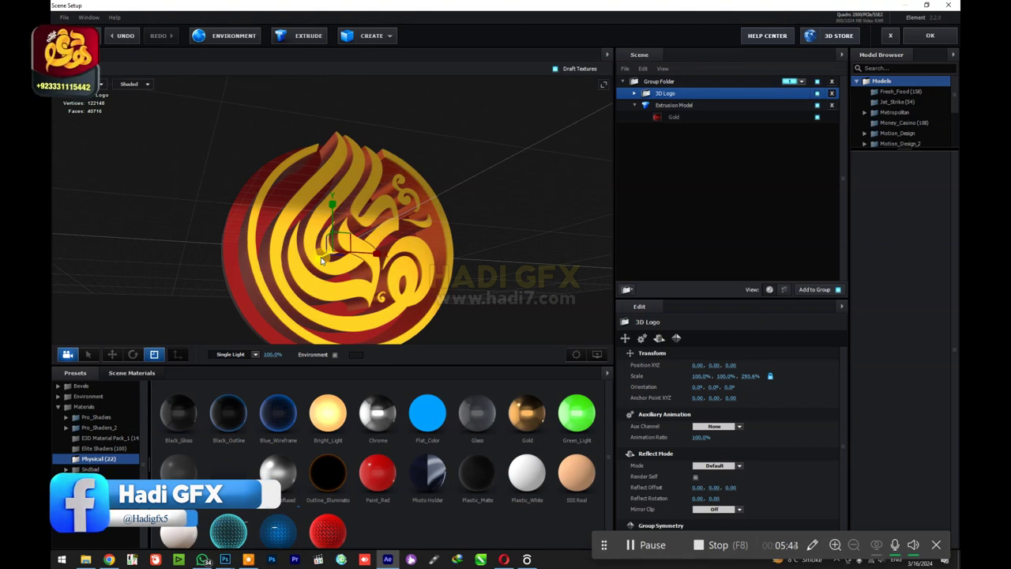
pyautogui.moveTo(321, 261); pyautogui.dragTo(450, 287)
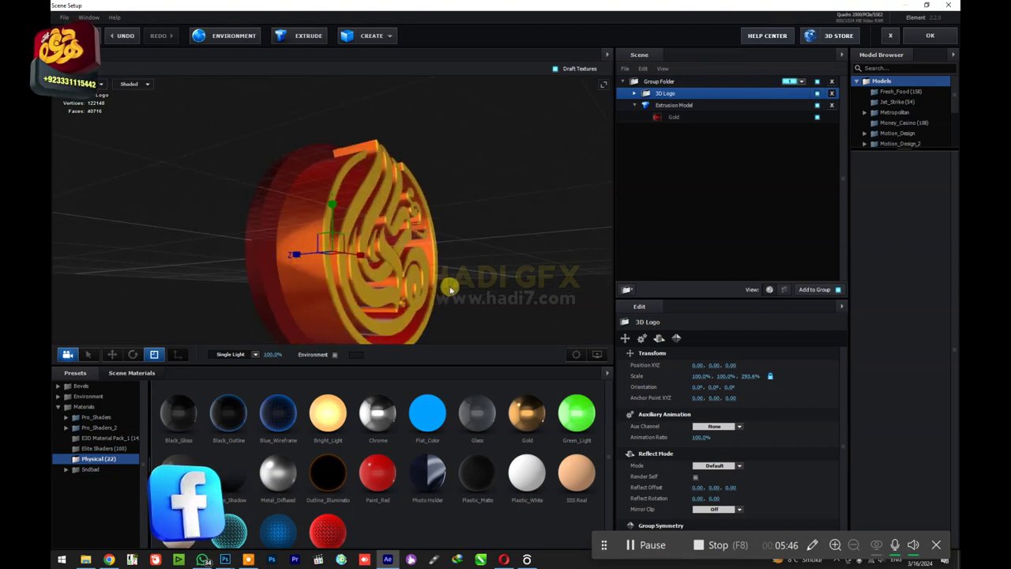
pyautogui.click(112, 354)
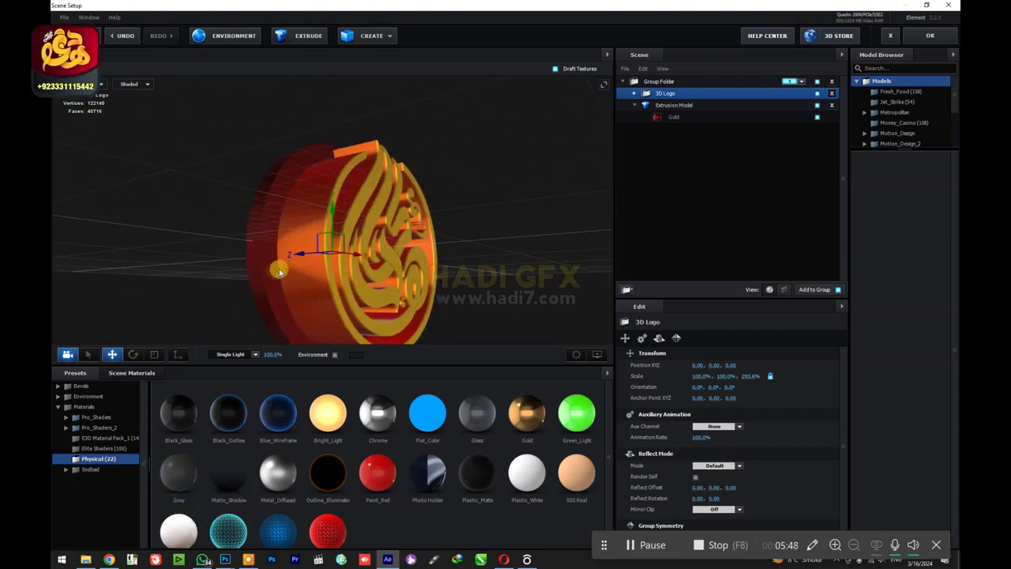
pyautogui.moveTo(299, 261); pyautogui.dragTo(291, 262)
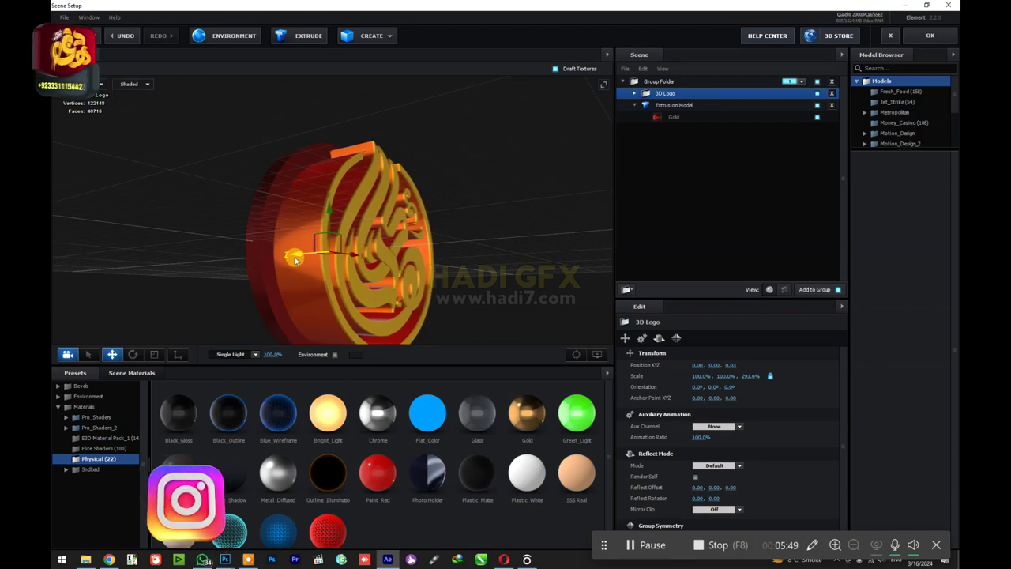
pyautogui.moveTo(440, 260)
pyautogui.mouseDown()
pyautogui.moveTo(427, 269)
pyautogui.moveTo(481, 224)
pyautogui.mouseUp()
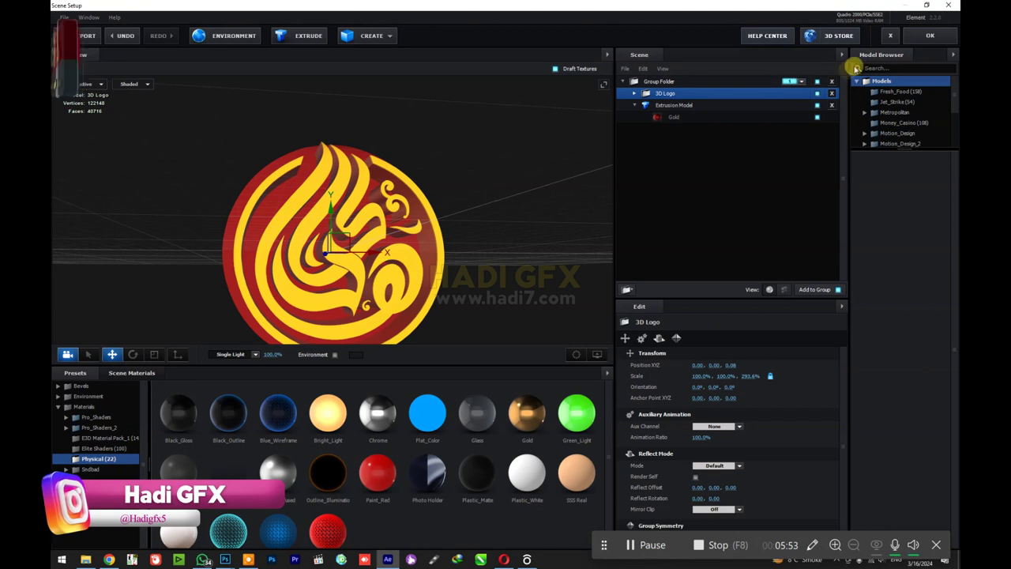
# - Apply the thickened 3D Logo to Comp 1, then reopen Element's Scene Setup
pyautogui.click(930, 36)
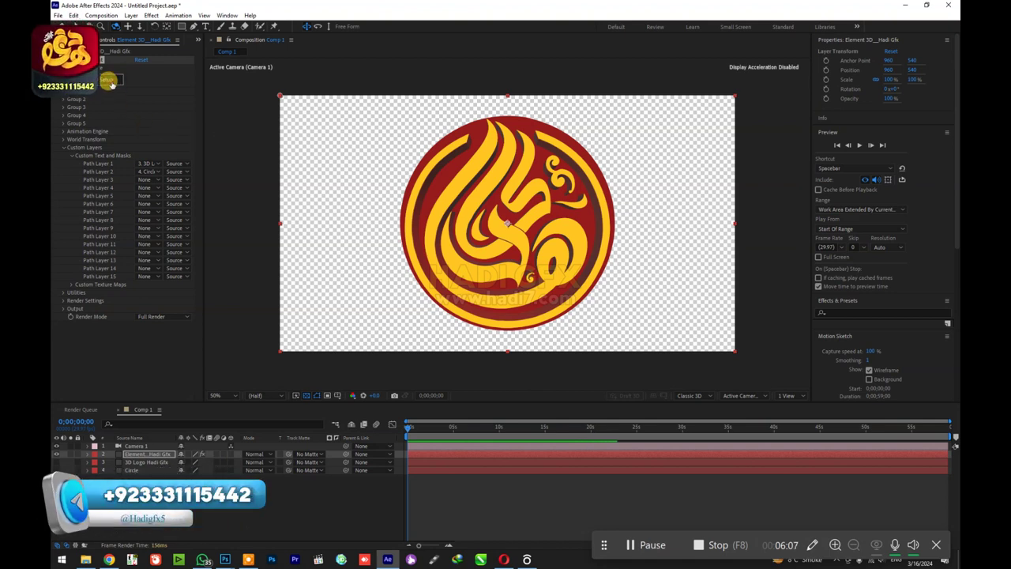
pyautogui.click(109, 82)
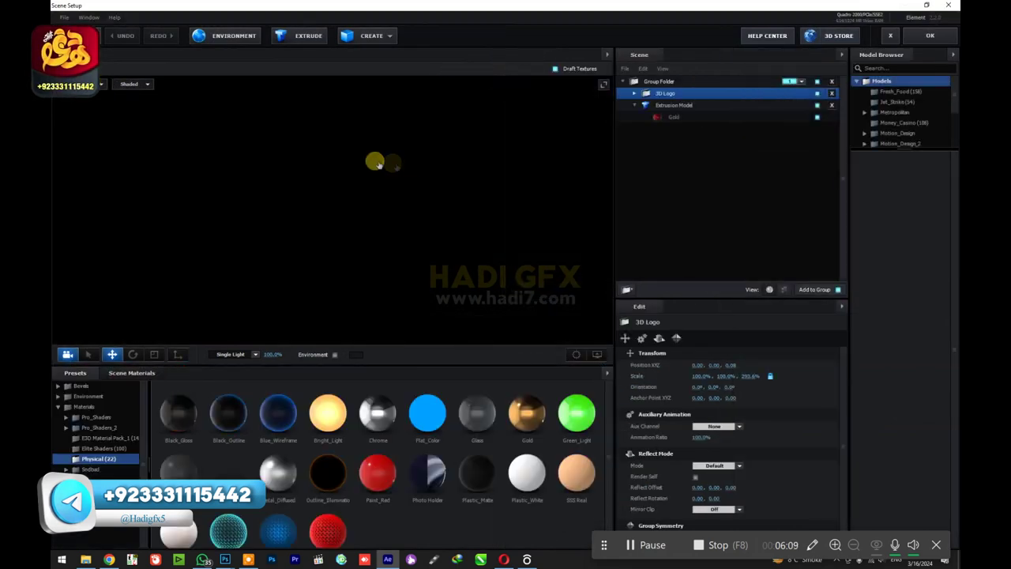
# - Orbit to a side close-up and select the 3D Logo group's second Gold material
pyautogui.moveTo(432, 225)
pyautogui.mouseDown()
pyautogui.moveTo(471, 231)
pyautogui.moveTo(471, 221)
pyautogui.mouseUp()
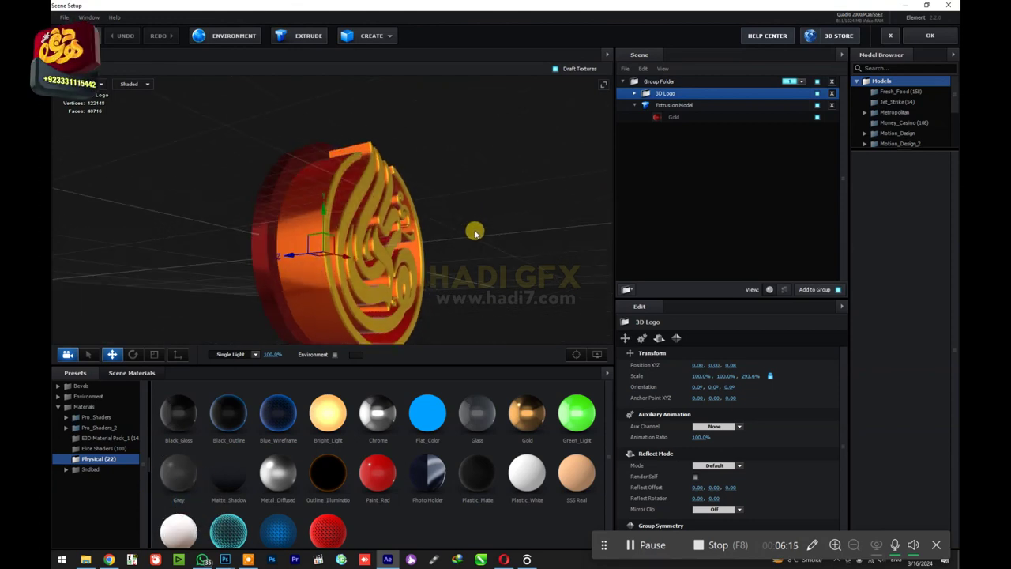
pyautogui.moveTo(471, 221)
pyautogui.mouseDown()
pyautogui.moveTo(498, 238)
pyautogui.moveTo(457, 216)
pyautogui.moveTo(467, 216)
pyautogui.mouseUp()
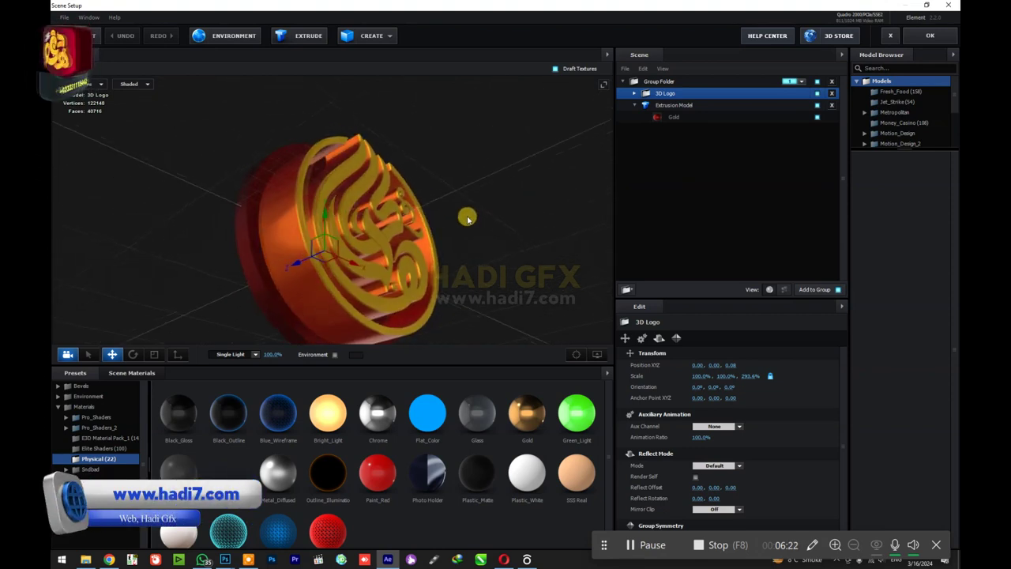
pyautogui.moveTo(262, 165); pyautogui.dragTo(537, 119)
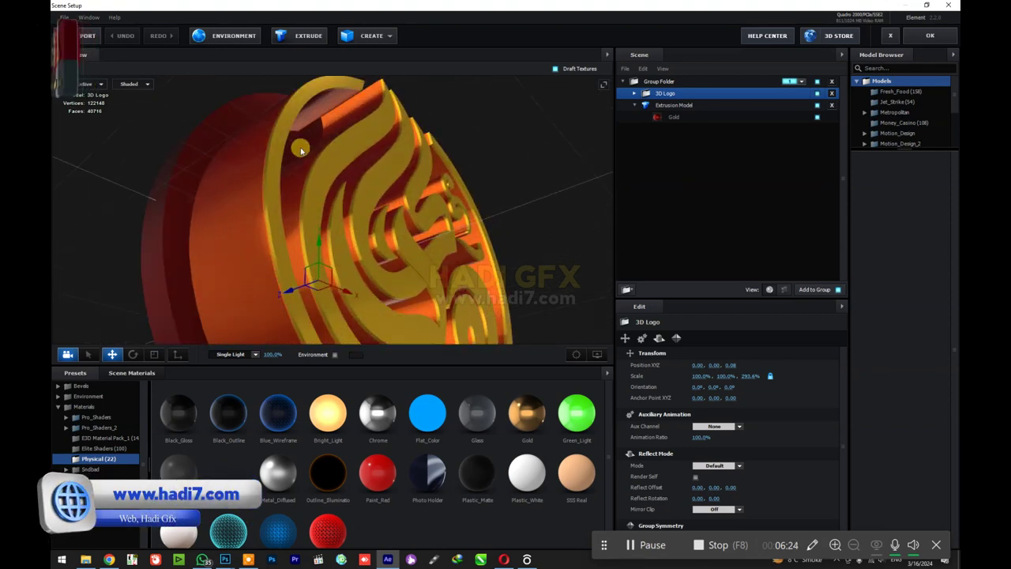
pyautogui.click(636, 105)
pyautogui.click(637, 93)
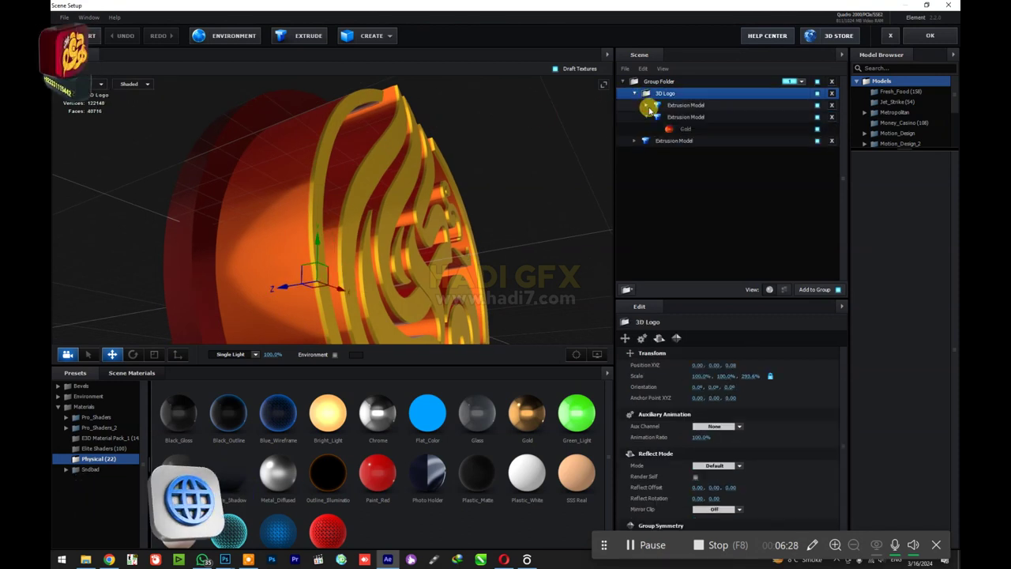
pyautogui.click(656, 105)
pyautogui.click(670, 117)
pyautogui.click(672, 141)
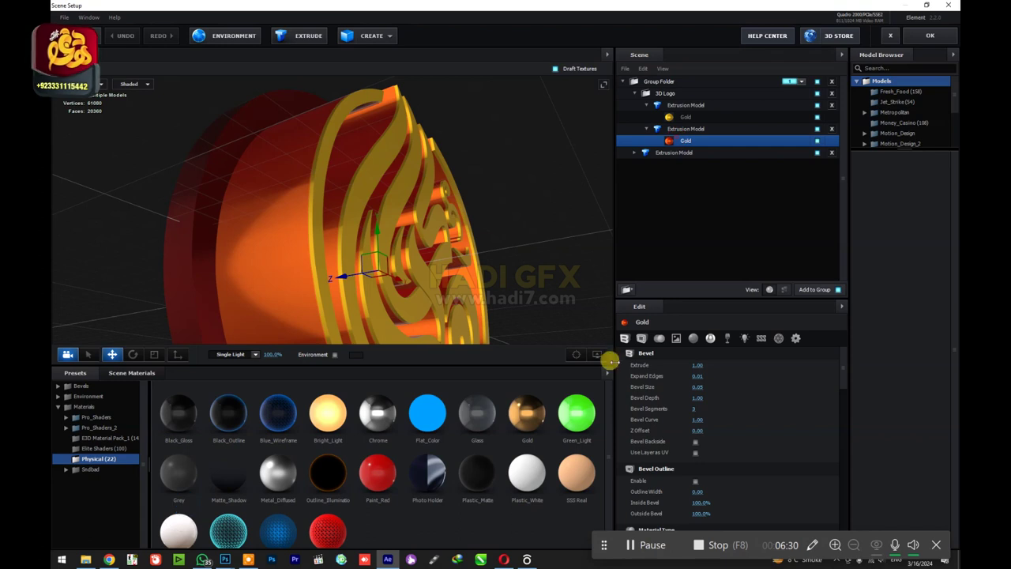
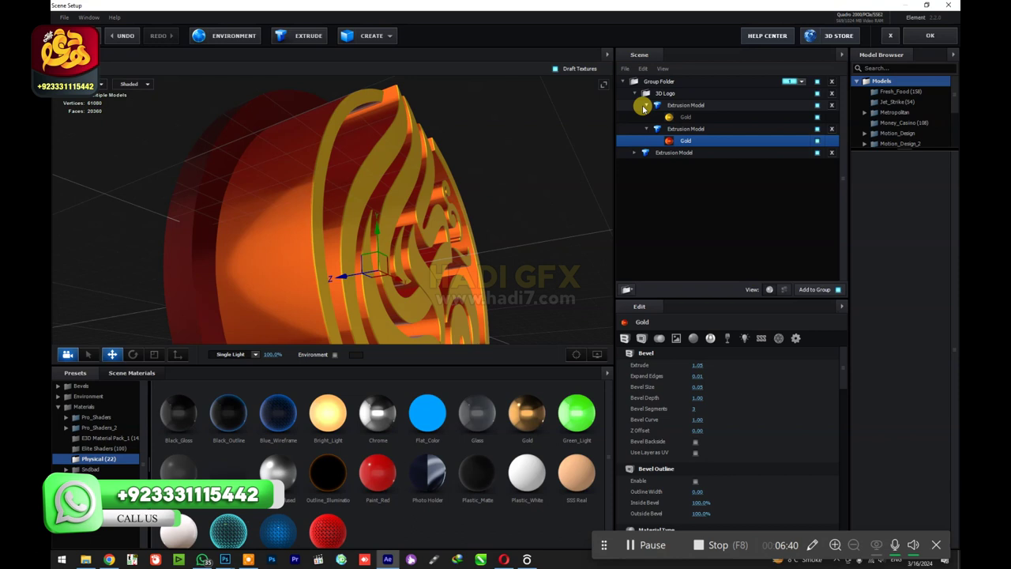
# - Give the lower Gold material diffuse colour EF2020 and reflectivity colour F2771D
pyautogui.scroll(-3, 668, 433)
pyautogui.scroll(-3, 680, 420)
pyautogui.scroll(-3, 681, 419)
pyautogui.scroll(-3, 682, 419)
pyautogui.scroll(-2, 684, 411)
pyautogui.scroll(-1, 688, 388)
pyautogui.click(699, 366)
pyautogui.moveTo(702, 377); pyautogui.dragTo(721, 330)
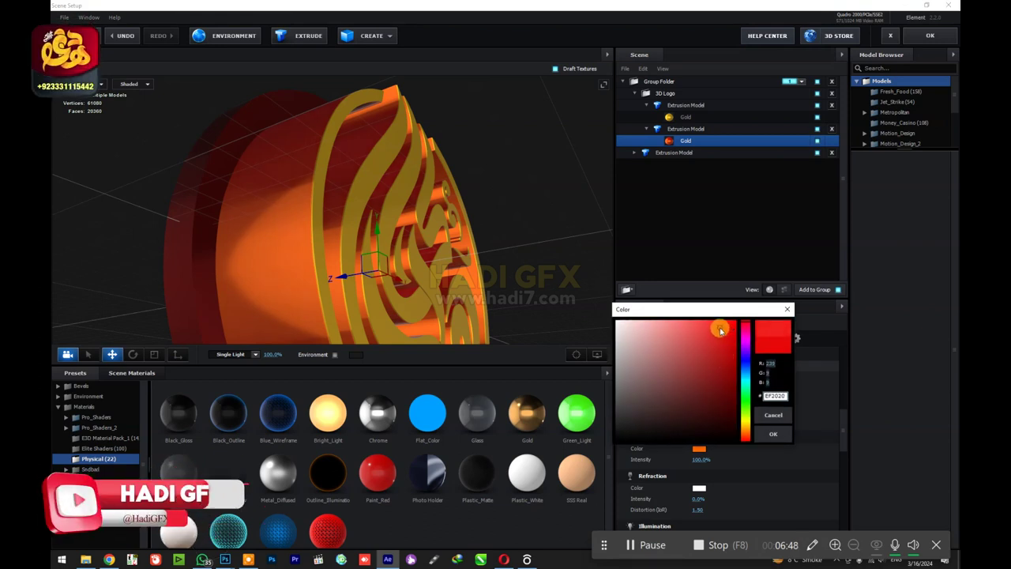
pyautogui.click(774, 434)
pyautogui.click(700, 448)
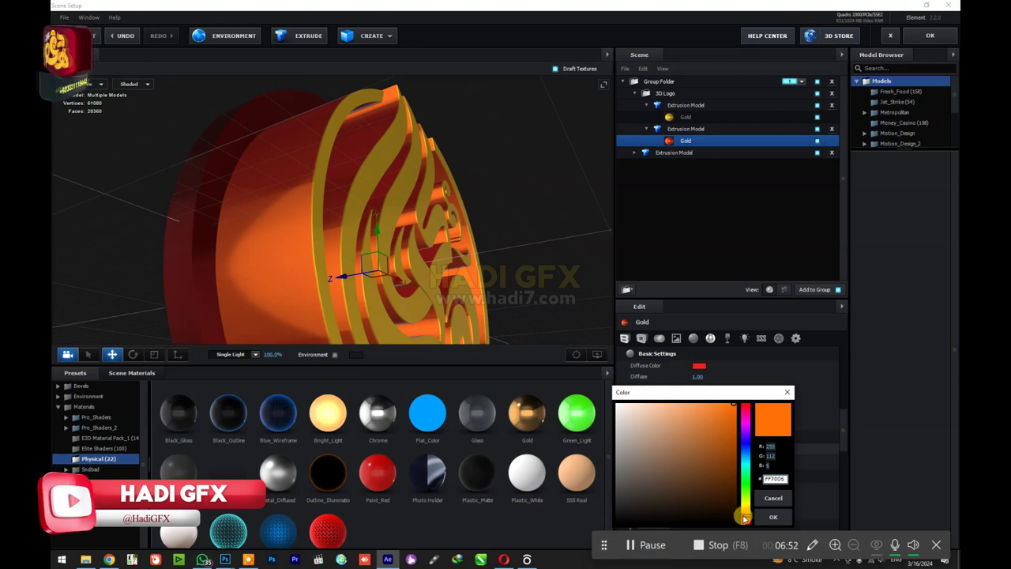
pyautogui.moveTo(722, 419); pyautogui.dragTo(722, 412)
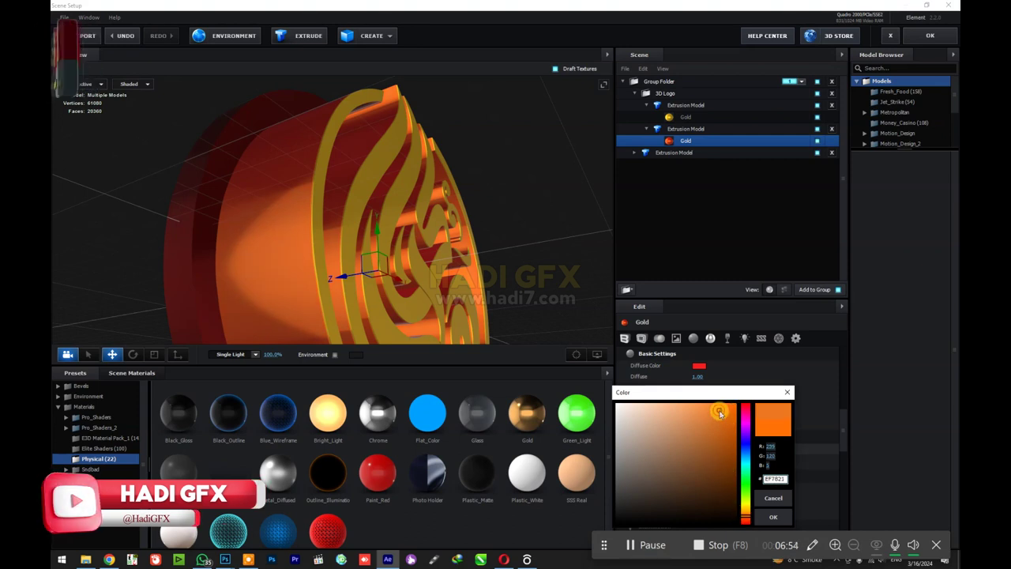
pyautogui.click(773, 517)
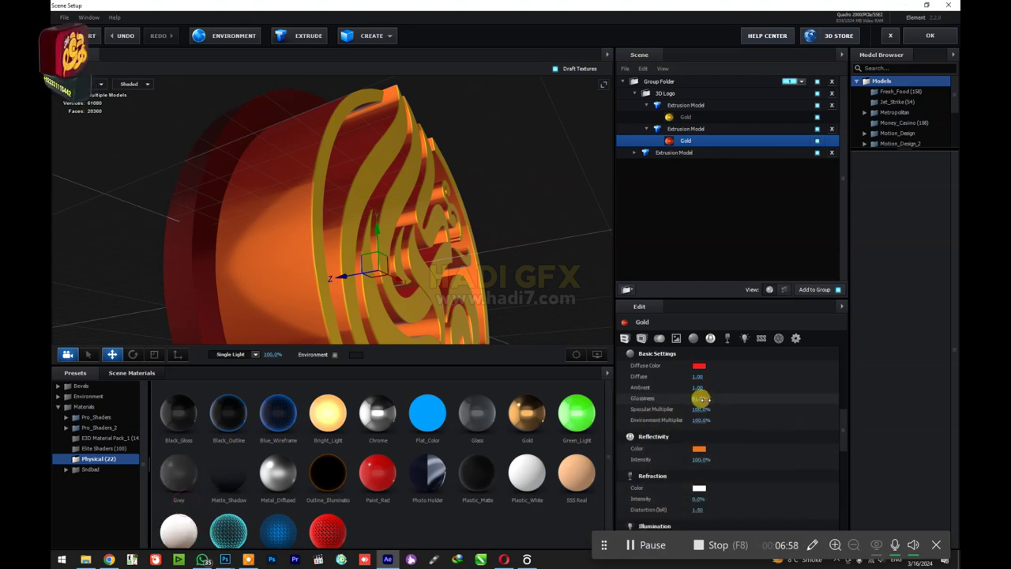
# - Lower the upper Gold material's glossiness to 55%
pyautogui.click(678, 117)
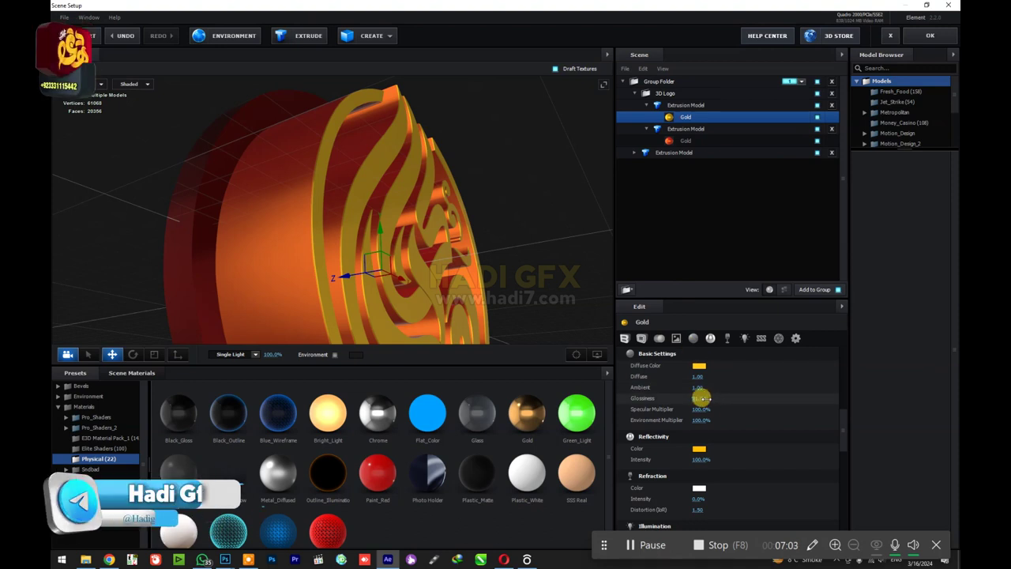
pyautogui.moveTo(701, 398); pyautogui.dragTo(689, 393)
pyautogui.moveTo(548, 208)
pyautogui.mouseDown()
pyautogui.moveTo(507, 263)
pyautogui.moveTo(518, 272)
pyautogui.mouseUp()
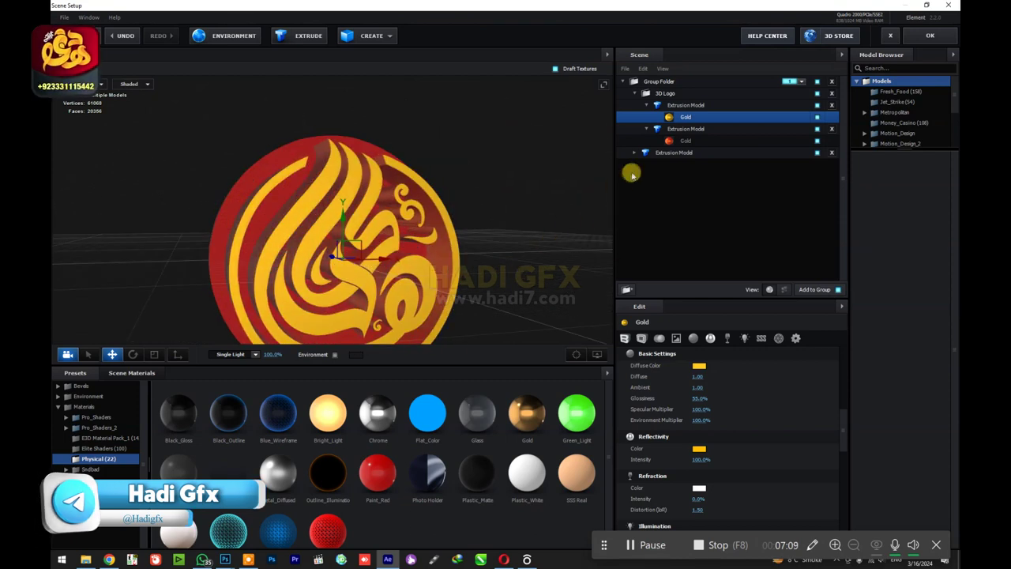
# - Set the other Extrusion Model's Gold diffuse colour to red B31C1C
pyautogui.click(635, 93)
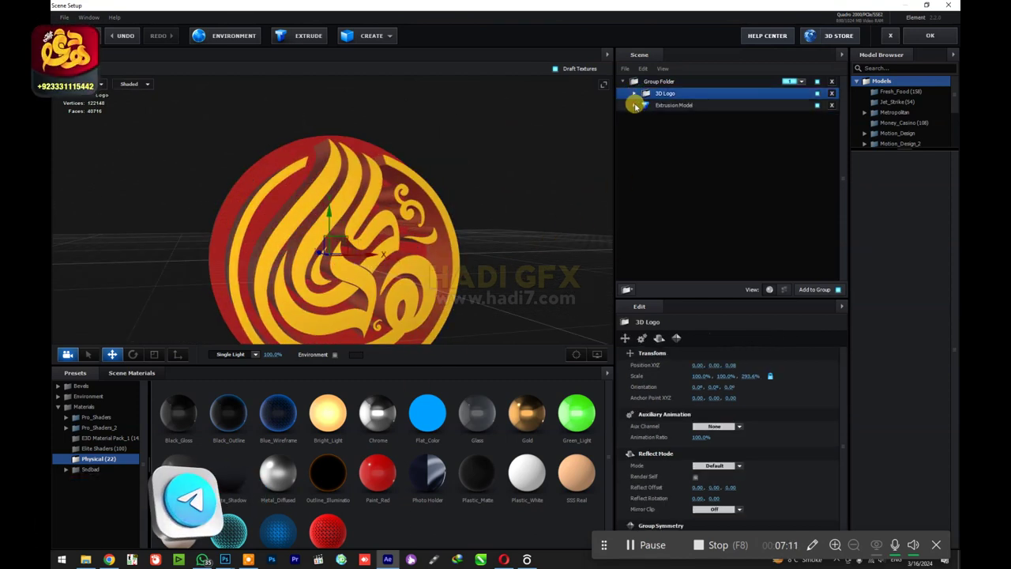
pyautogui.doubleClick(660, 105)
pyautogui.click(664, 118)
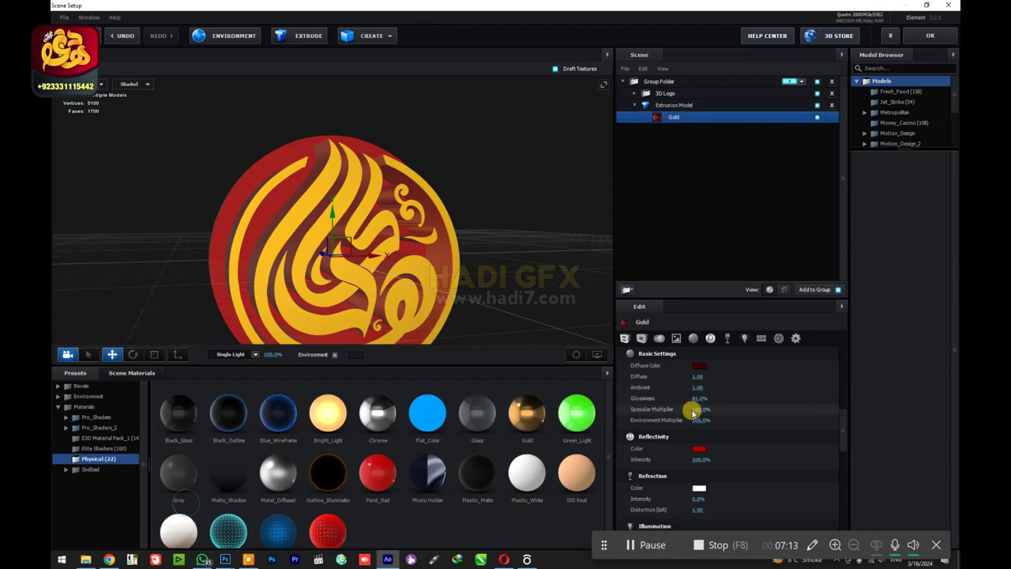
pyautogui.click(699, 367)
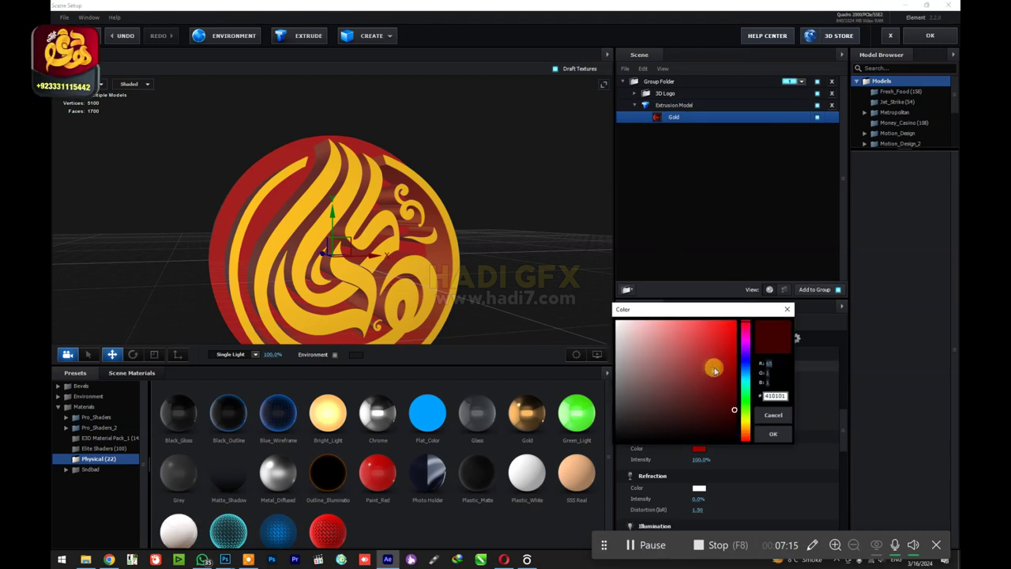
pyautogui.moveTo(715, 370); pyautogui.dragTo(725, 366)
pyautogui.moveTo(745, 436); pyautogui.dragTo(745, 426)
pyautogui.click(774, 434)
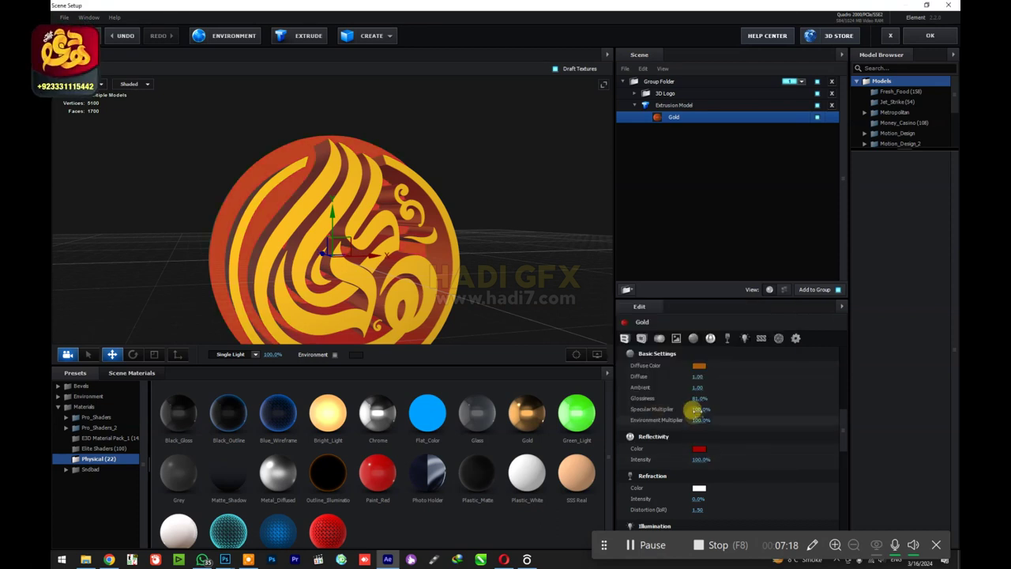
pyautogui.click(700, 369)
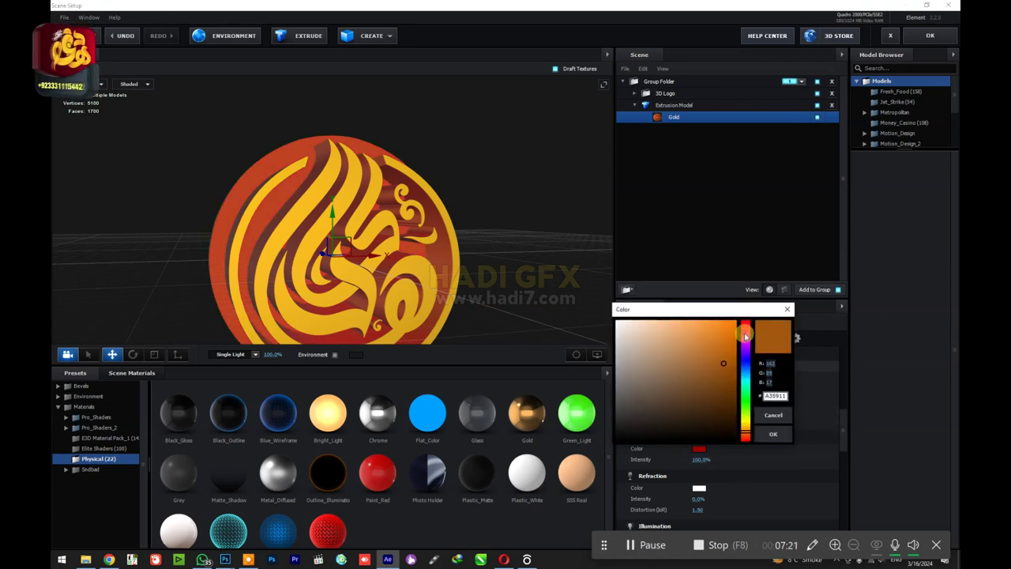
pyautogui.moveTo(746, 336); pyautogui.dragTo(745, 323)
pyautogui.moveTo(718, 357); pyautogui.dragTo(719, 359)
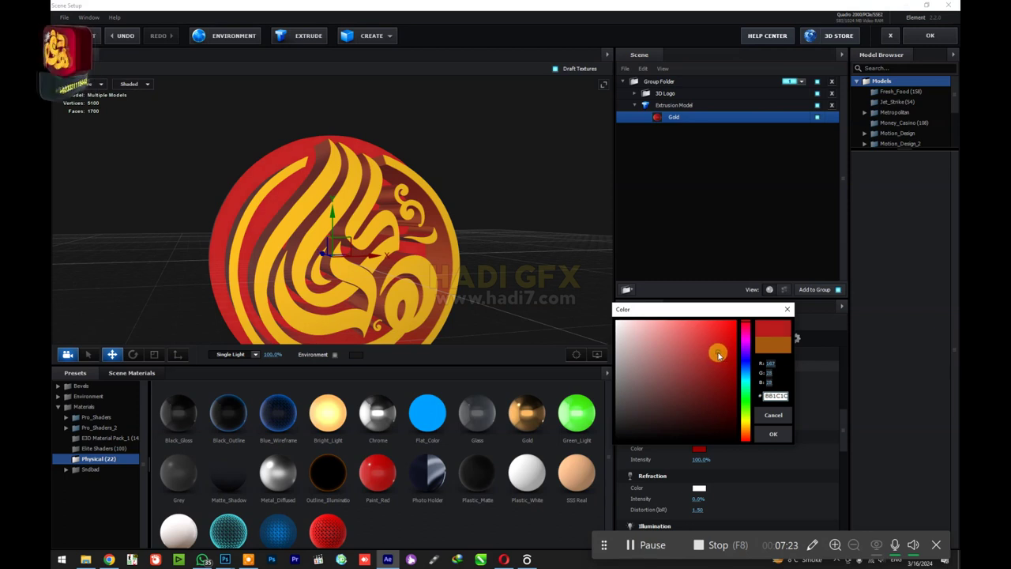
pyautogui.click(773, 434)
# - Set its reflectivity colour to D61515 and apply the scene
pyautogui.click(700, 449)
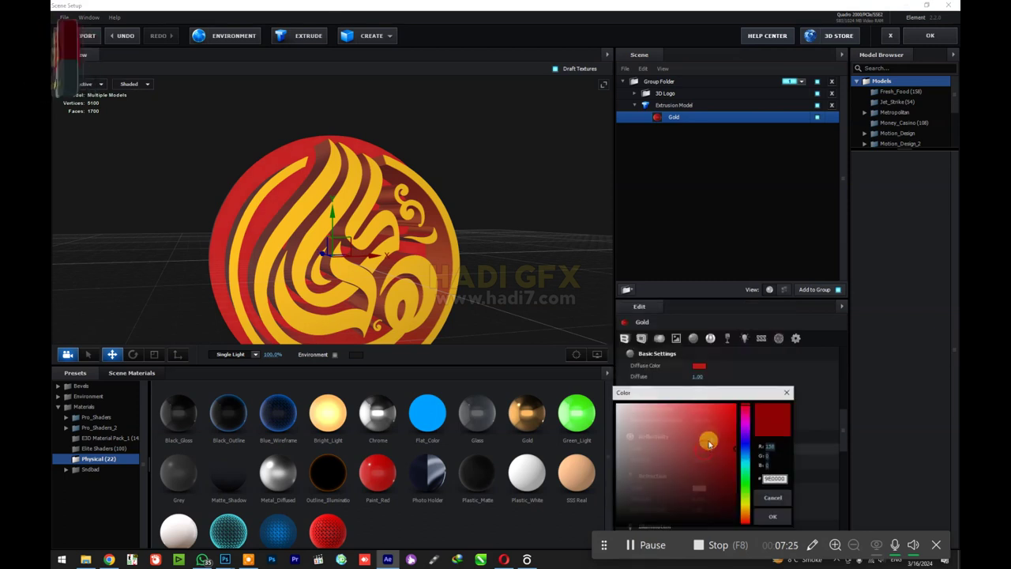
pyautogui.moveTo(719, 430); pyautogui.dragTo(725, 425)
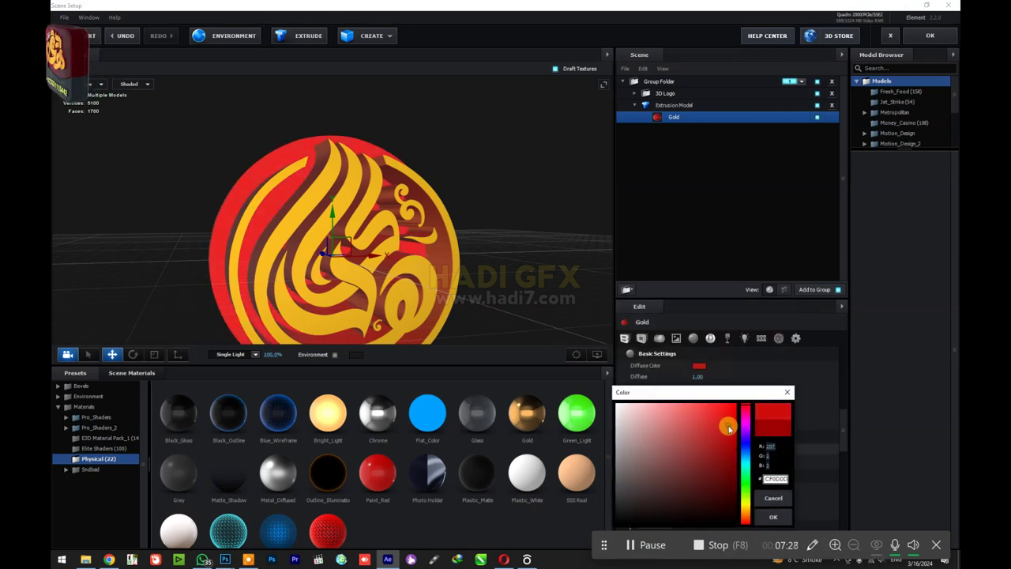
pyautogui.click(774, 516)
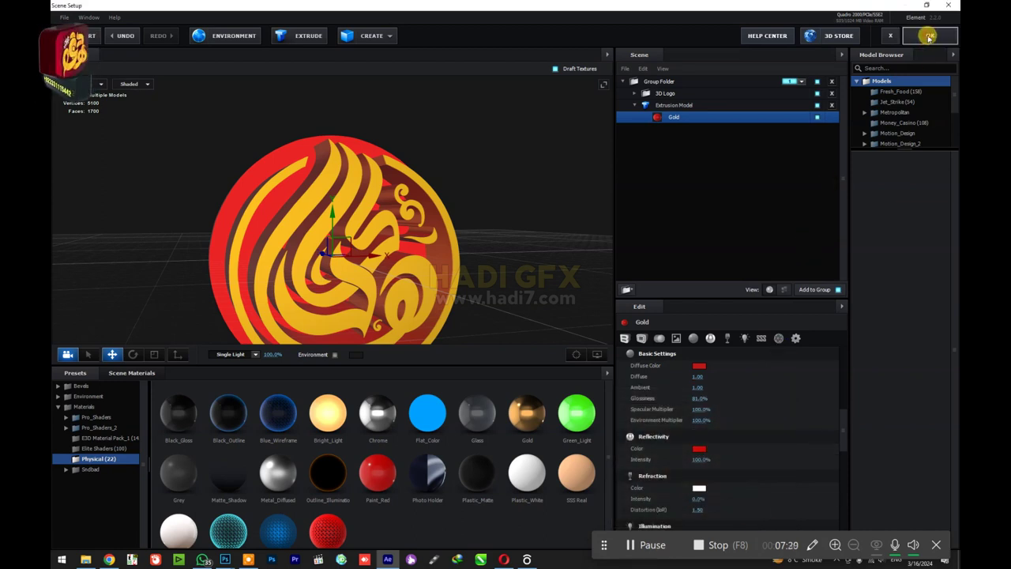
pyautogui.click(930, 37)
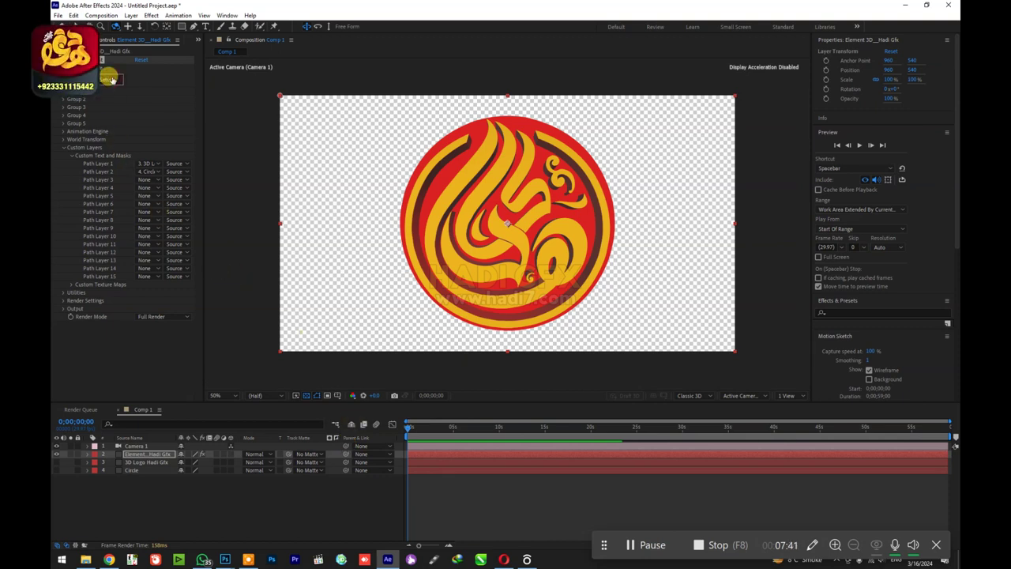
# - After reviewing the red-and-gold logo in the composition, reopen Element 3D Scene Setup
pyautogui.click(112, 80)
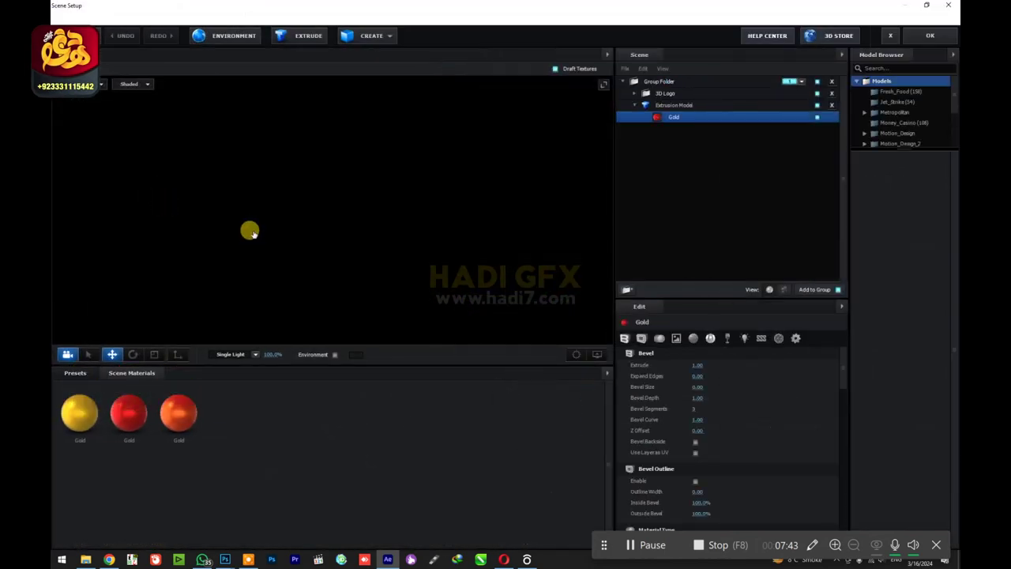
# - Duplicate the Extrusion Model with Ctrl+D and scale the copy up to 105.5%
pyautogui.moveTo(299, 293)
pyautogui.mouseDown()
pyautogui.moveTo(363, 289)
pyautogui.moveTo(355, 283)
pyautogui.mouseUp()
pyautogui.click(637, 107)
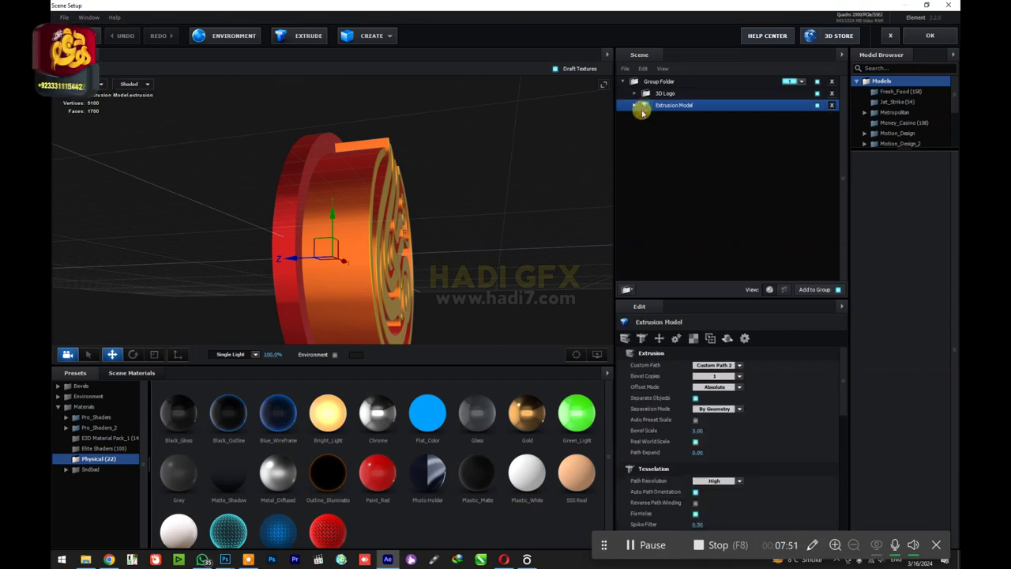
pyautogui.hotkey('ctrl', 'd')
pyautogui.click(644, 116)
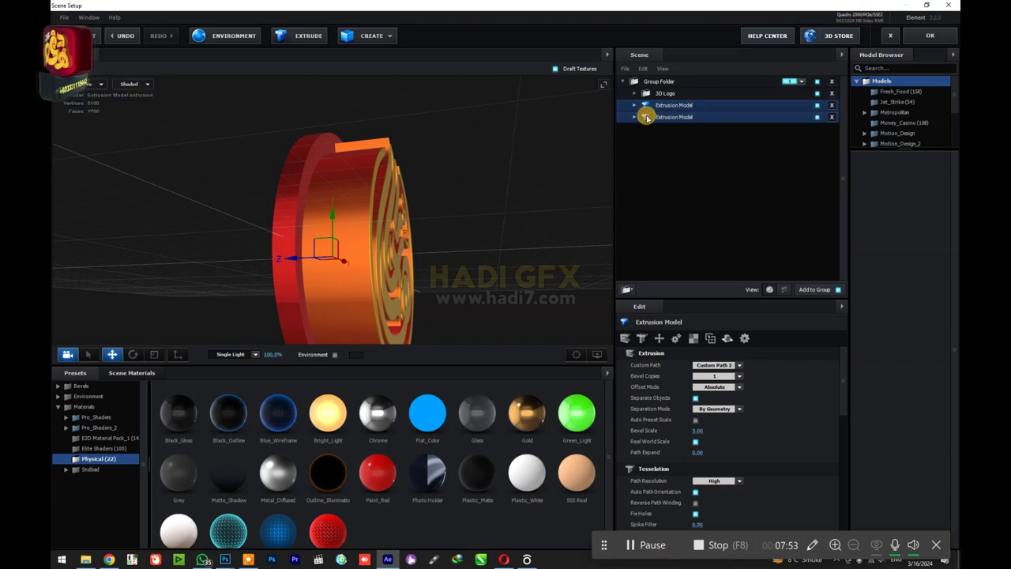
pyautogui.scroll(-3, 709, 462)
pyautogui.scroll(-4, 709, 455)
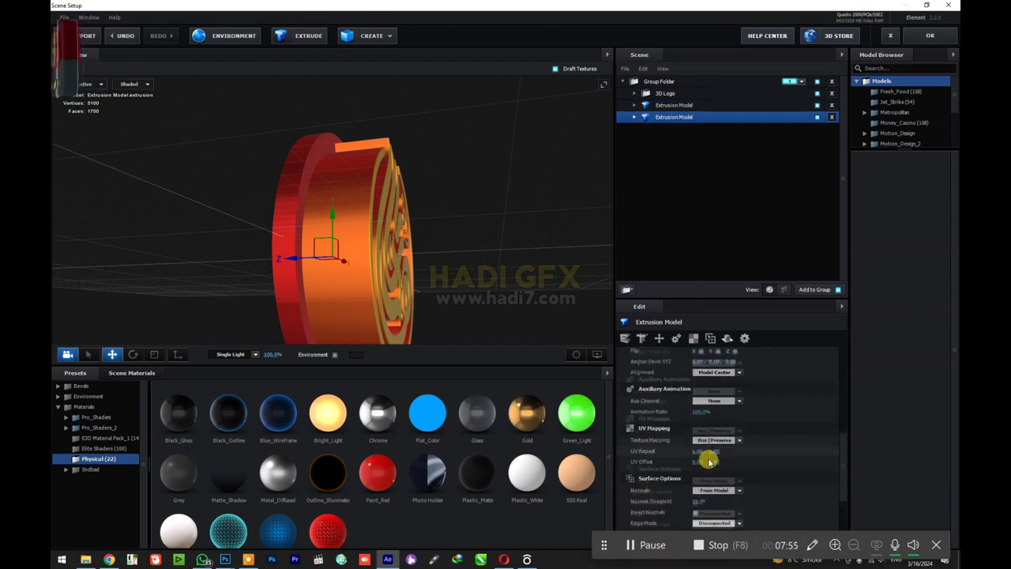
pyautogui.scroll(1, 707, 459)
pyautogui.scroll(1, 716, 415)
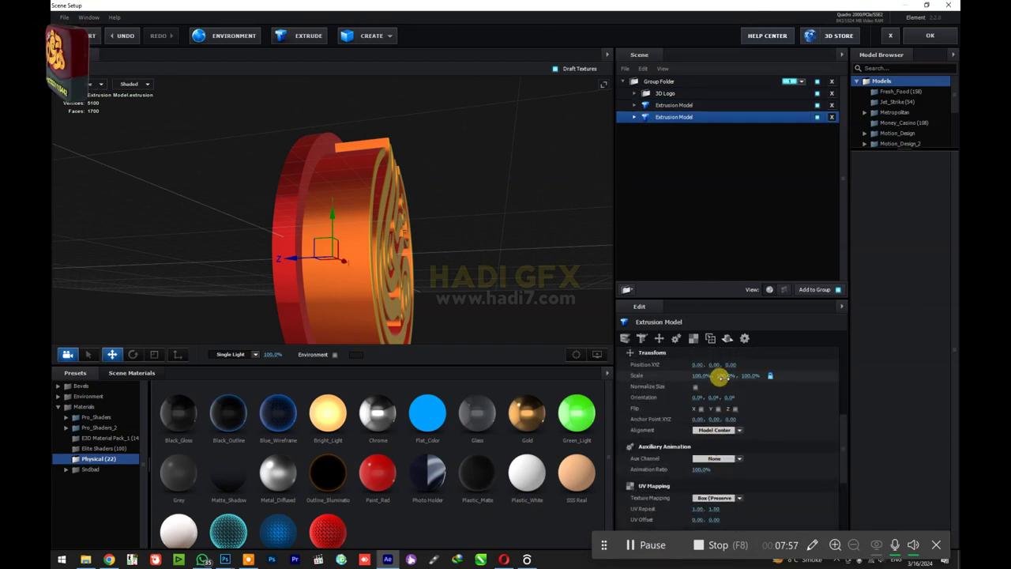
pyautogui.moveTo(722, 376); pyautogui.dragTo(727, 376)
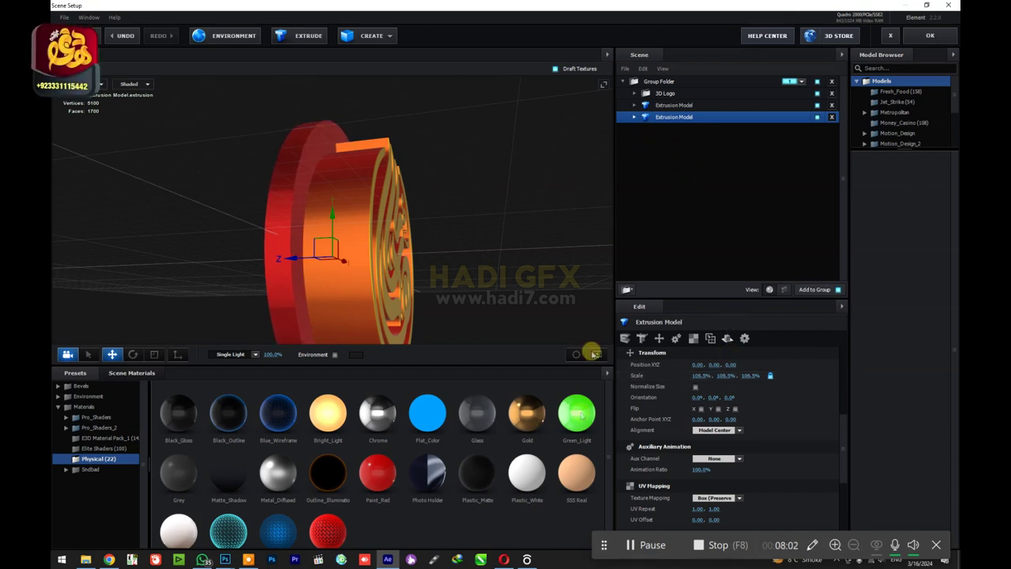
# - Select the copy's Gold material and make its extrusion thinner
pyautogui.click(668, 121)
pyautogui.click(646, 123)
pyautogui.click(635, 119)
pyautogui.click(654, 128)
pyautogui.scroll(3, 701, 395)
pyautogui.scroll(3, 701, 395)
pyautogui.scroll(3, 703, 391)
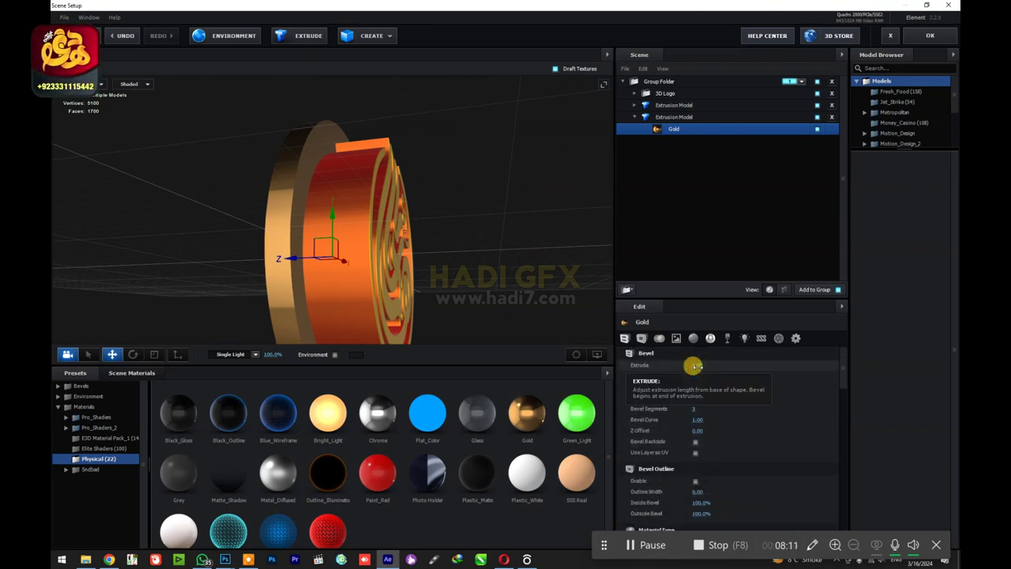
pyautogui.moveTo(694, 366); pyautogui.dragTo(687, 368)
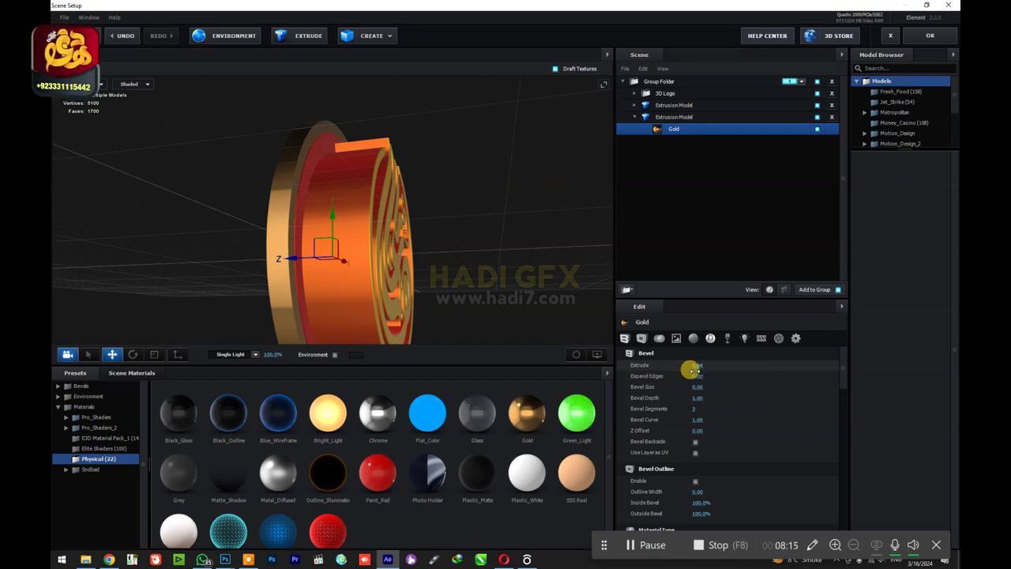
pyautogui.moveTo(518, 280); pyautogui.dragTo(447, 301)
pyautogui.scroll(-3, 451, 294)
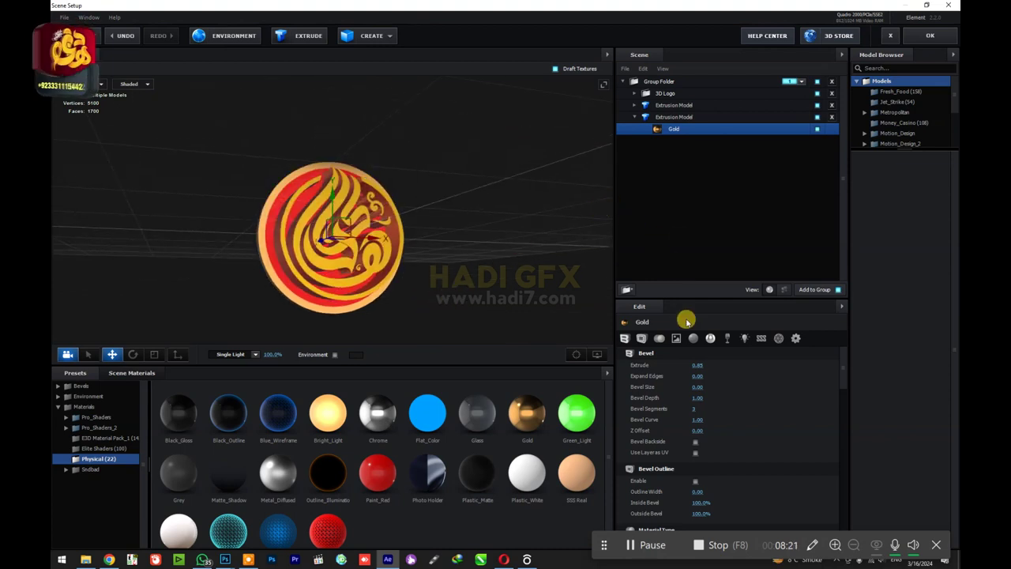
# - Set the Gold material's diffuse and reflectivity colours to dark red and apply the scene
pyautogui.click(673, 117)
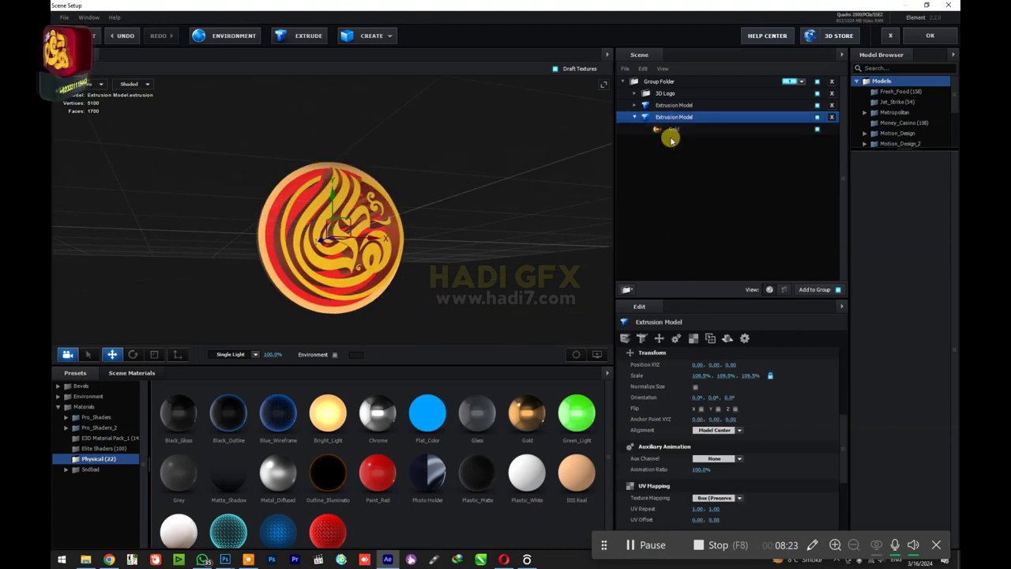
pyautogui.click(676, 128)
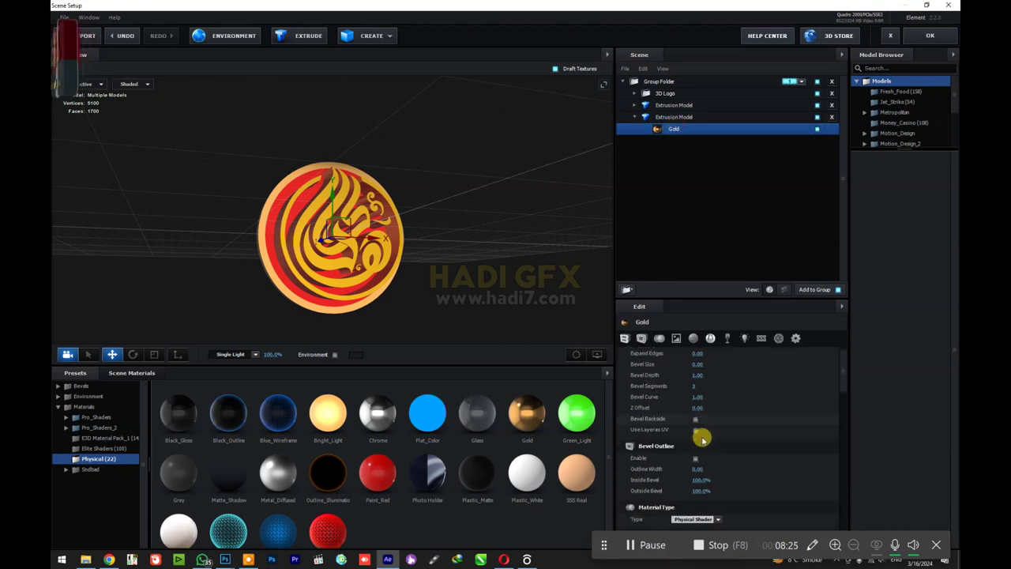
pyautogui.scroll(-3, 702, 437)
pyautogui.scroll(-3, 700, 435)
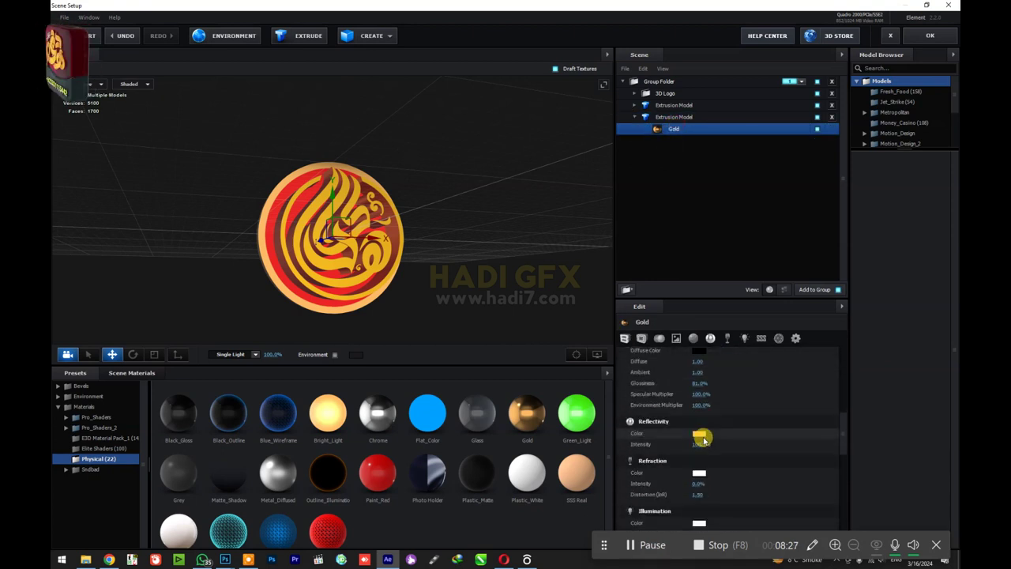
pyautogui.click(699, 366)
pyautogui.moveTo(721, 424); pyautogui.dragTo(741, 411)
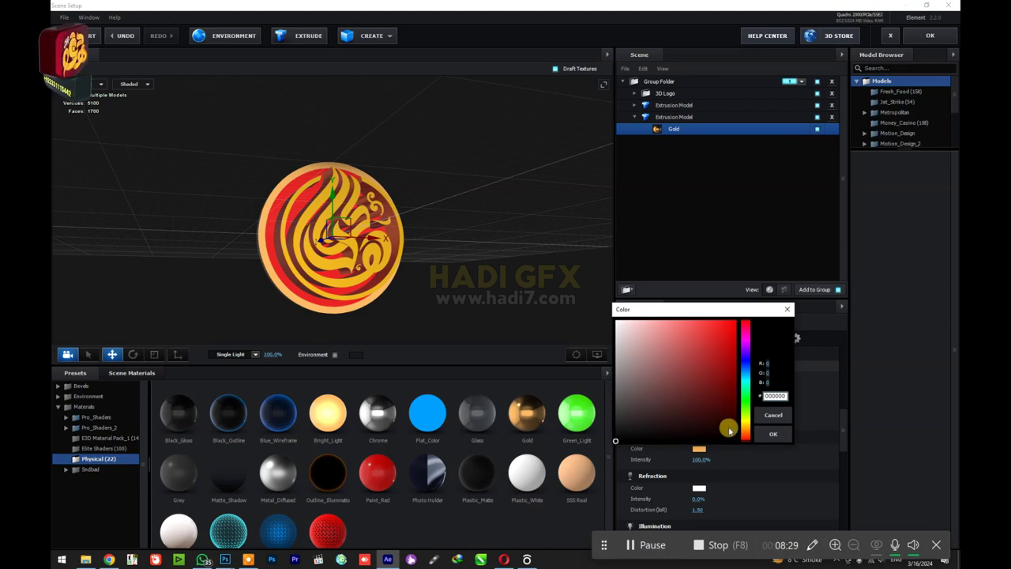
pyautogui.click(771, 434)
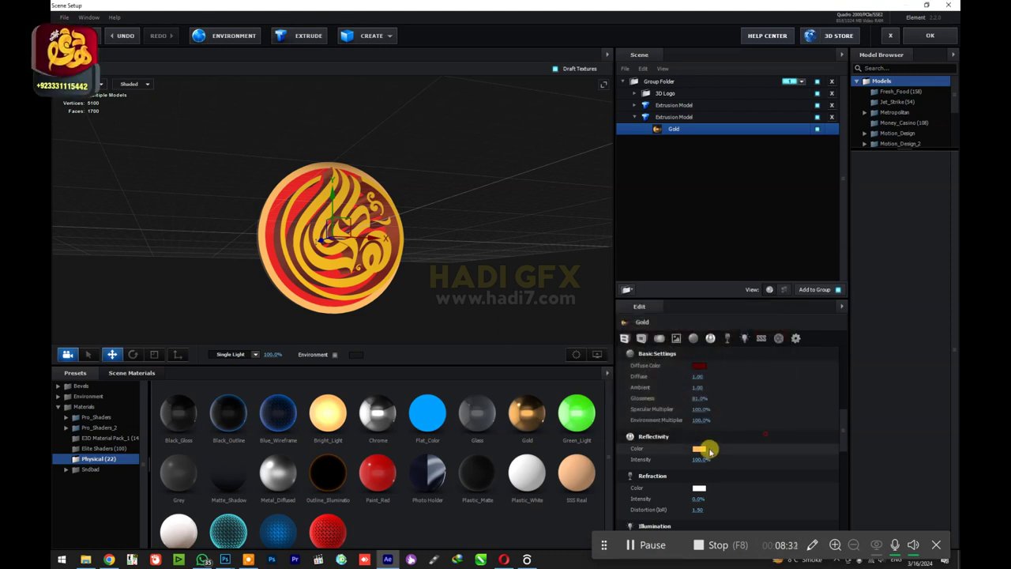
pyautogui.click(700, 448)
pyautogui.moveTo(745, 447); pyautogui.dragTo(746, 406)
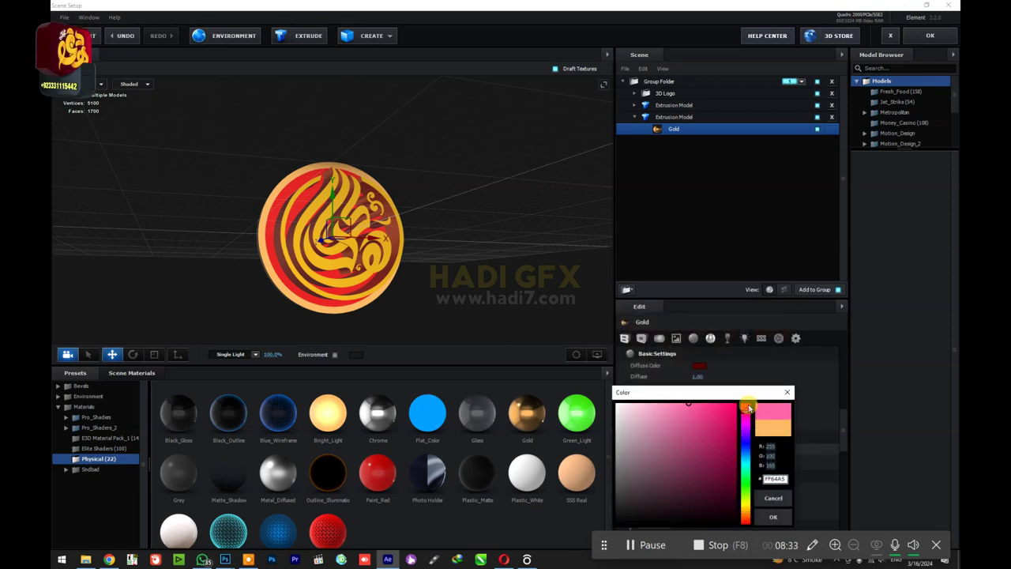
pyautogui.moveTo(730, 482); pyautogui.dragTo(728, 485)
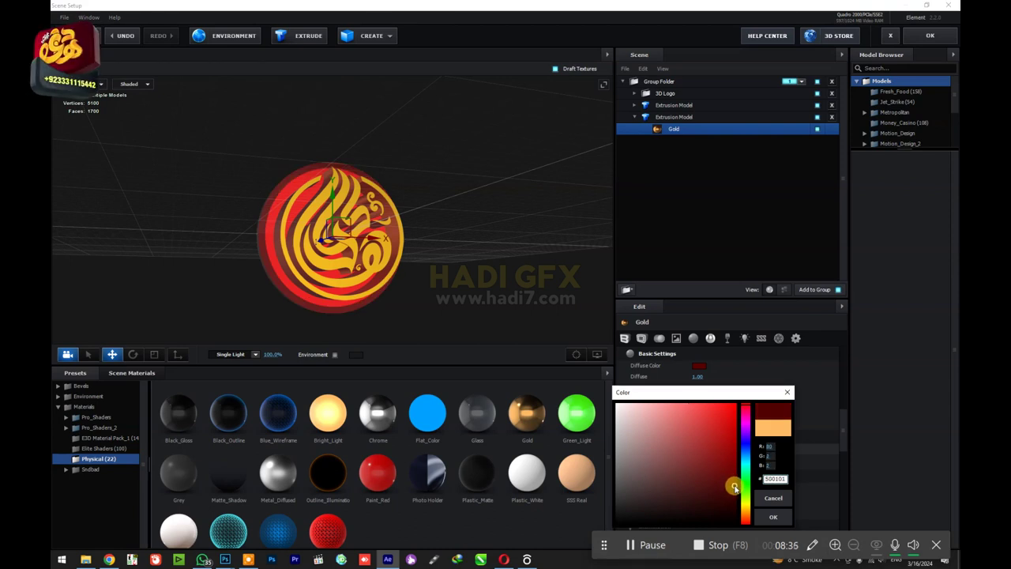
pyautogui.click(773, 516)
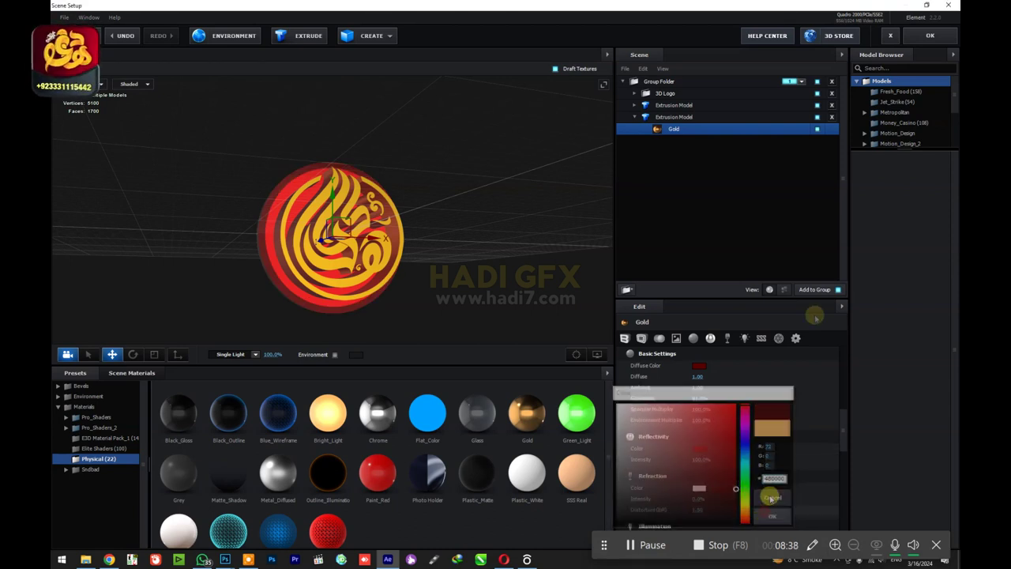
pyautogui.click(930, 35)
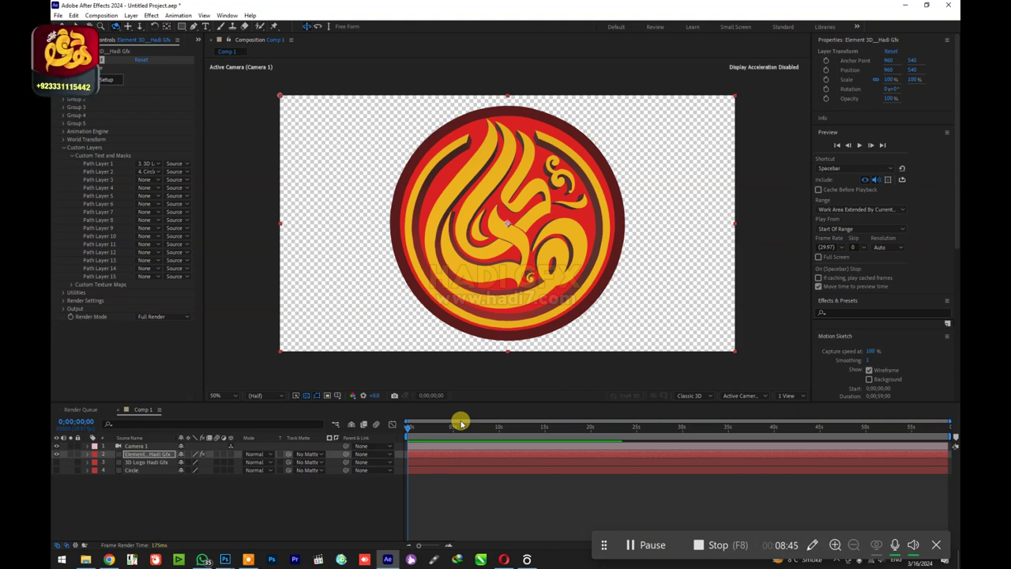
# - Deselect the layer, collapse Custom Layers, and move the current time to about 0;00;01;17
pyautogui.click(183, 488)
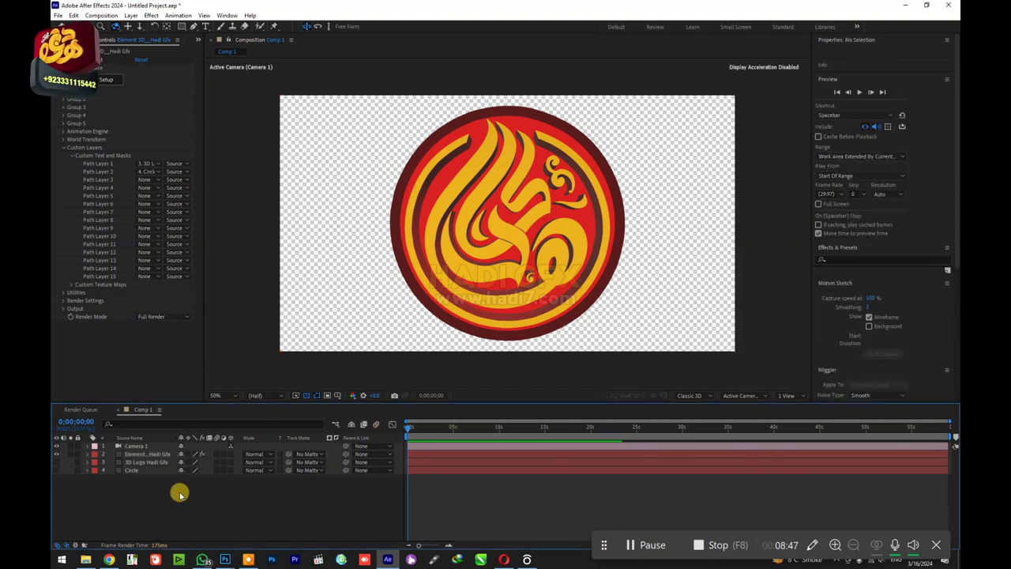
pyautogui.click(64, 149)
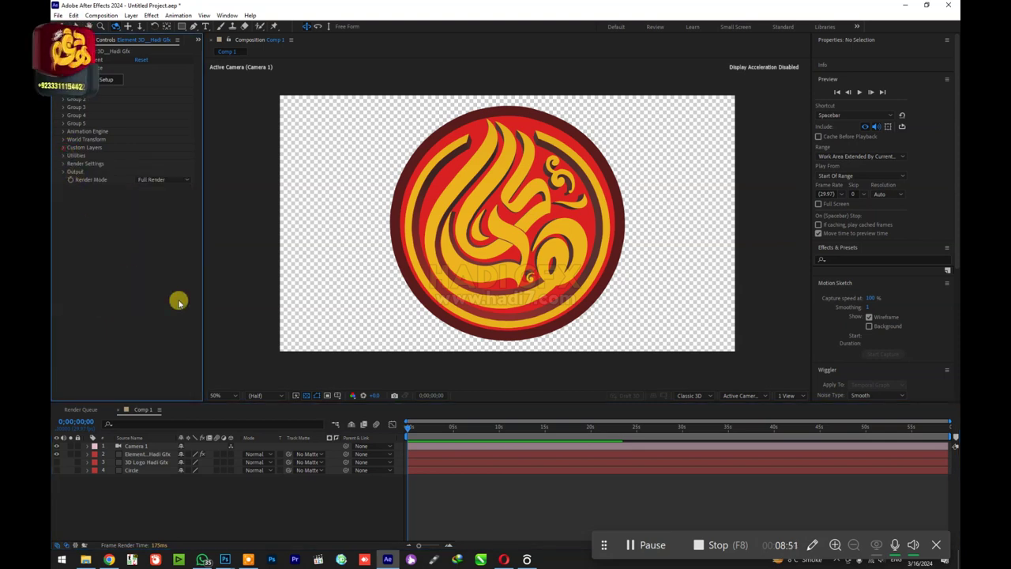
pyautogui.moveTo(414, 429)
pyautogui.mouseDown()
pyautogui.moveTo(423, 429)
pyautogui.moveTo(401, 432)
pyautogui.moveTo(423, 433)
pyautogui.mouseUp()
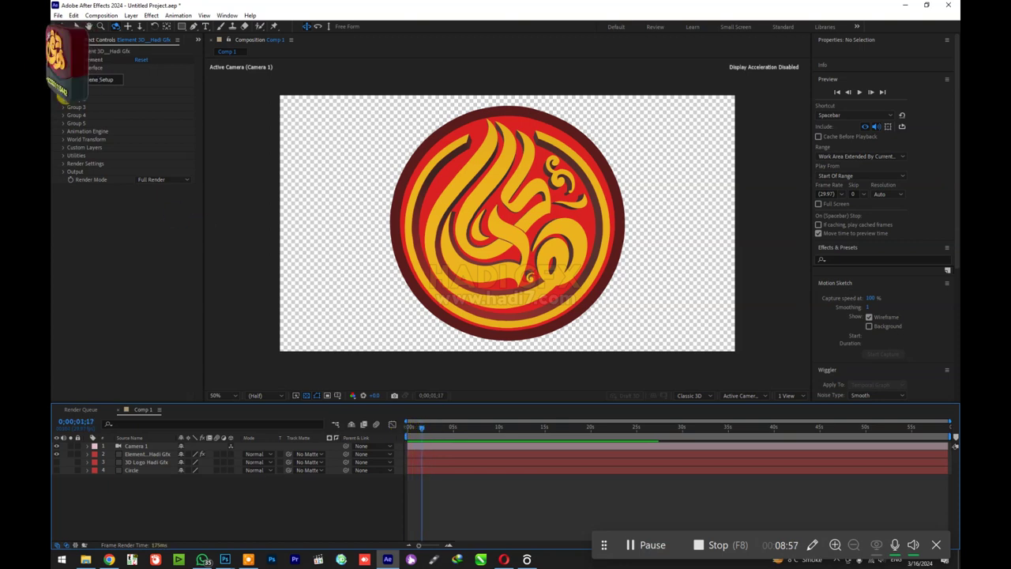
# - Set the Particle Replicator's Y Rotation to 1x at 0;00;08;19
pyautogui.click(62, 99)
pyautogui.click(72, 133)
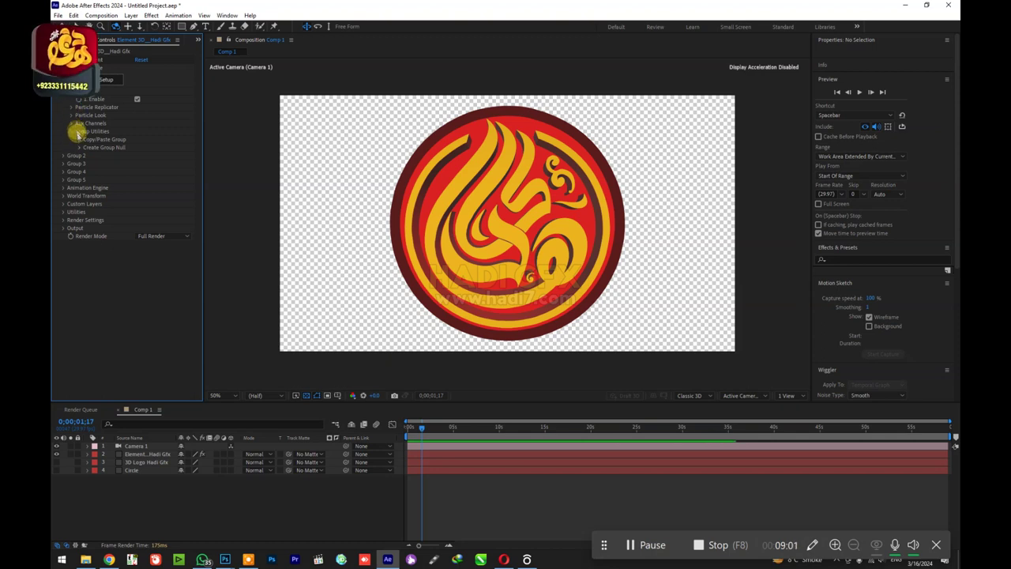
pyautogui.click(73, 108)
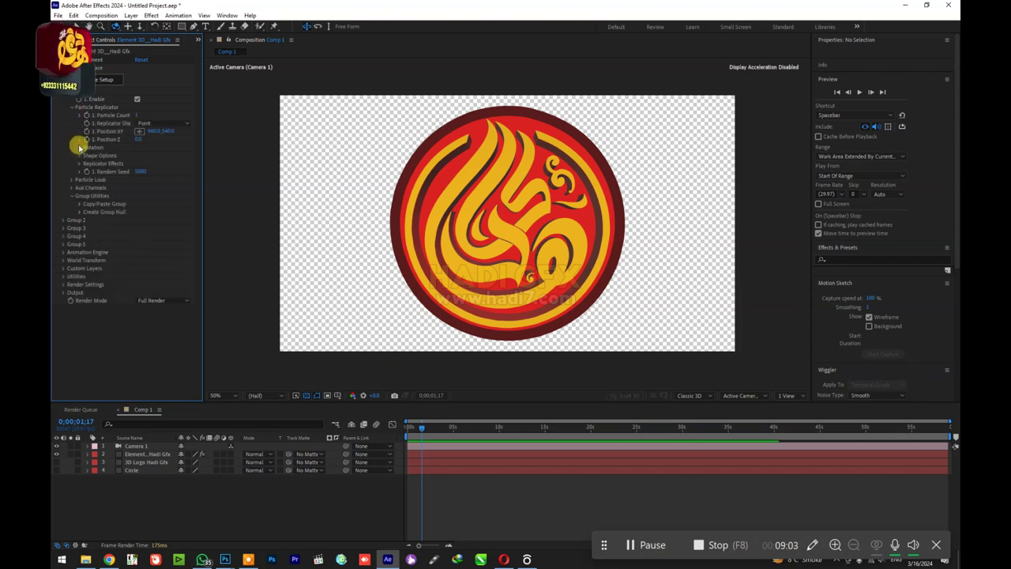
pyautogui.click(80, 147)
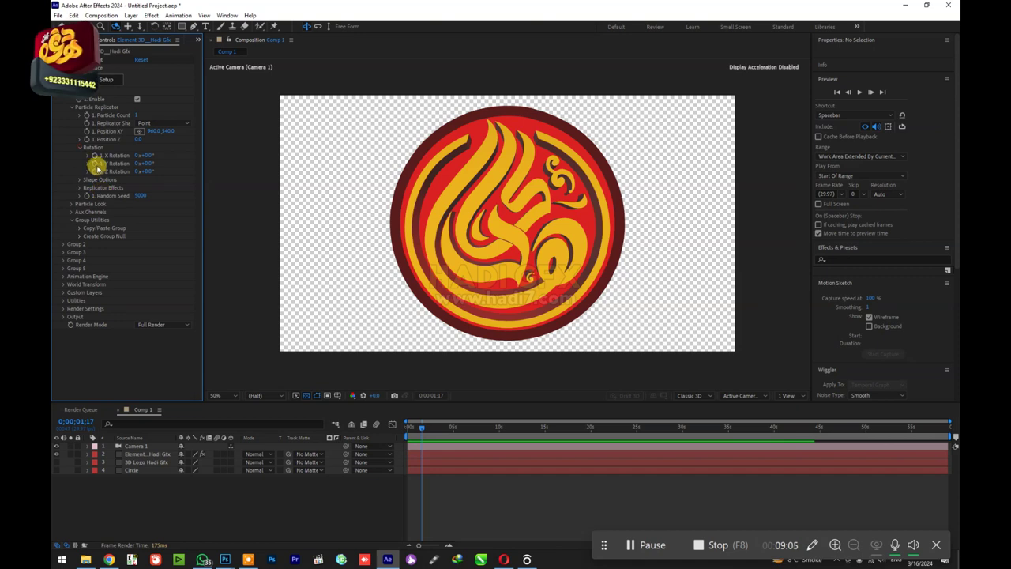
pyautogui.click(95, 163)
pyautogui.moveTo(471, 431); pyautogui.dragTo(486, 429)
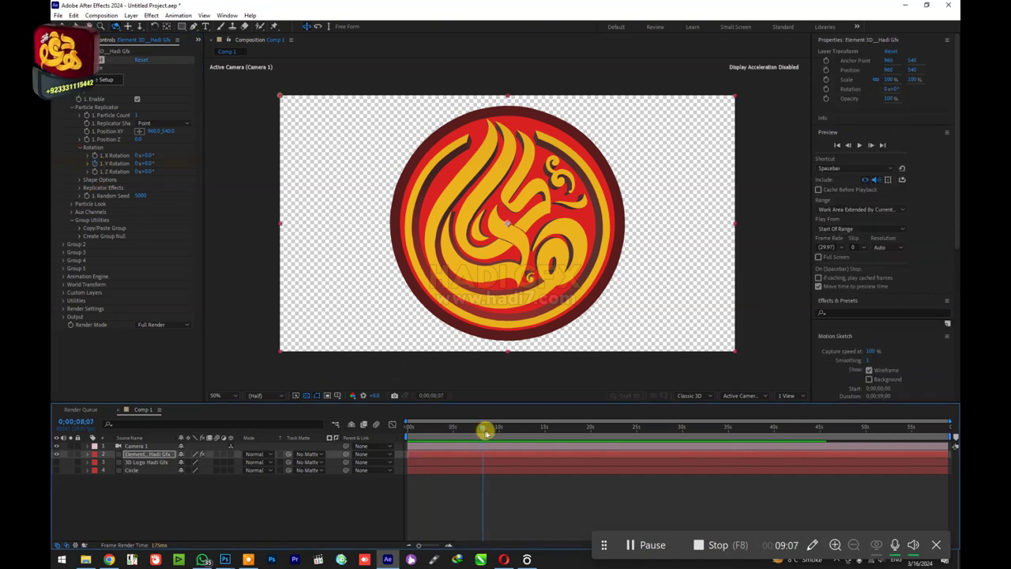
pyautogui.click(136, 163)
pyautogui.write('1')
pyautogui.press('Return')
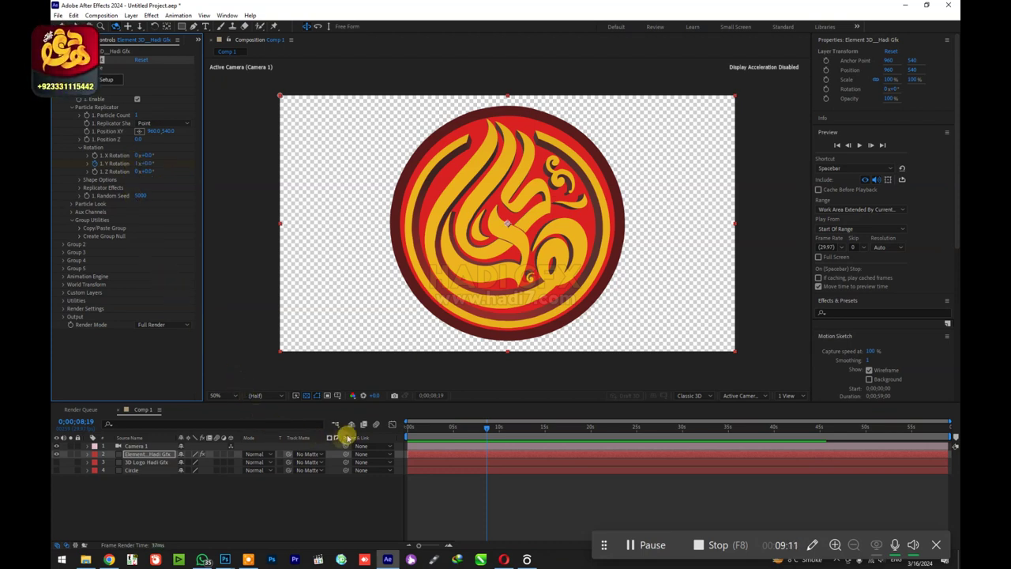
# - Show the rotation keyframes with U and scrub the timeline to preview the spin
pyautogui.click(138, 457)
pyautogui.press('u')
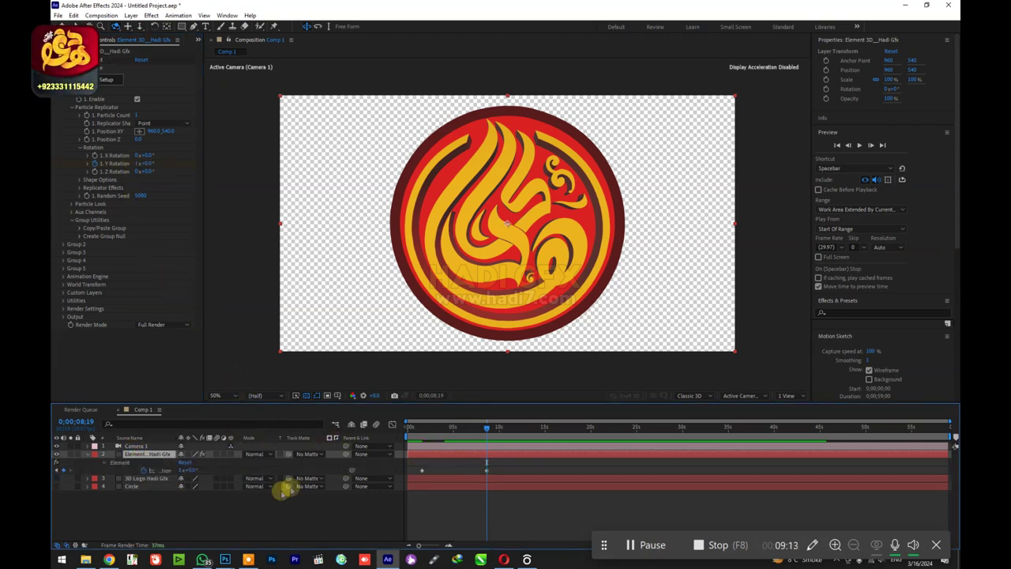
pyautogui.moveTo(440, 425); pyautogui.dragTo(380, 443)
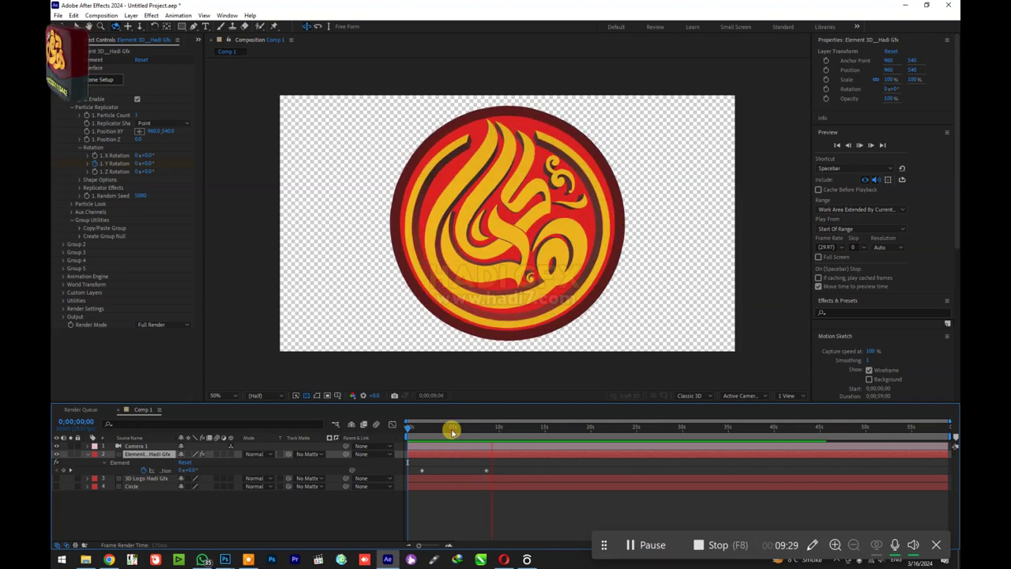
pyautogui.moveTo(451, 430); pyautogui.dragTo(406, 429)
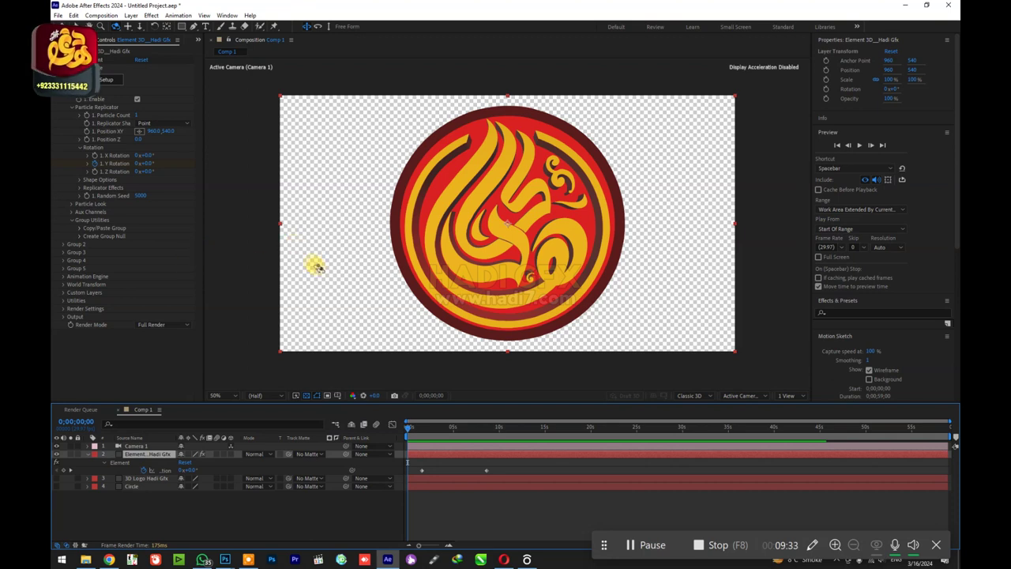
pyautogui.moveTo(414, 427)
pyautogui.mouseDown()
pyautogui.moveTo(449, 435)
pyautogui.moveTo(420, 442)
pyautogui.mouseUp()
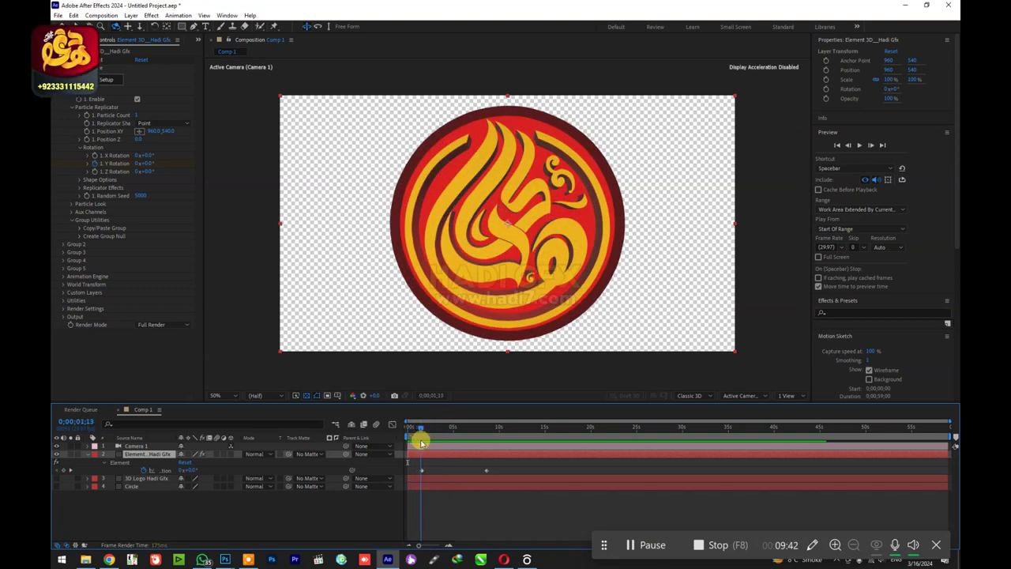
pyautogui.moveTo(421, 443); pyautogui.dragTo(407, 443)
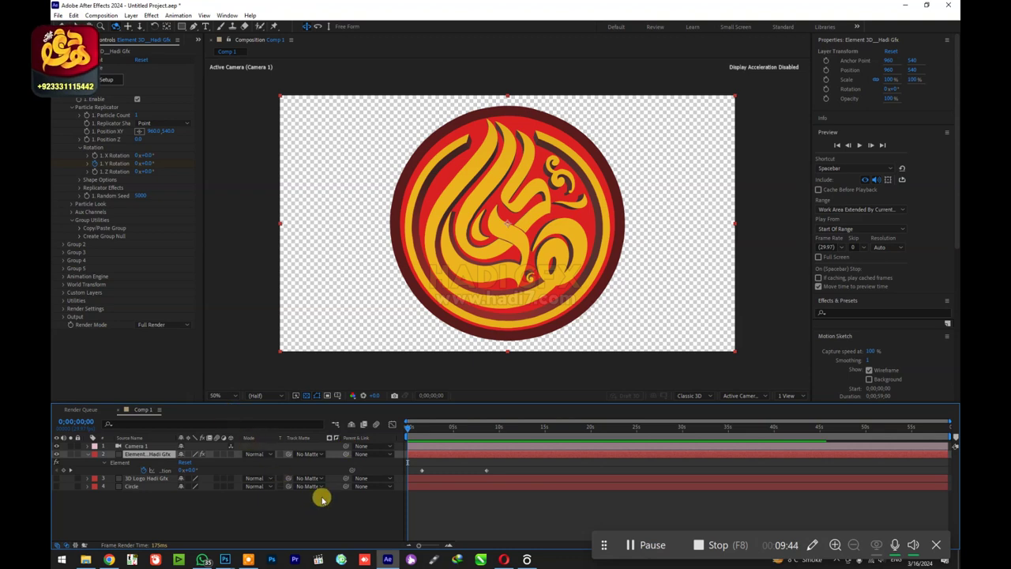